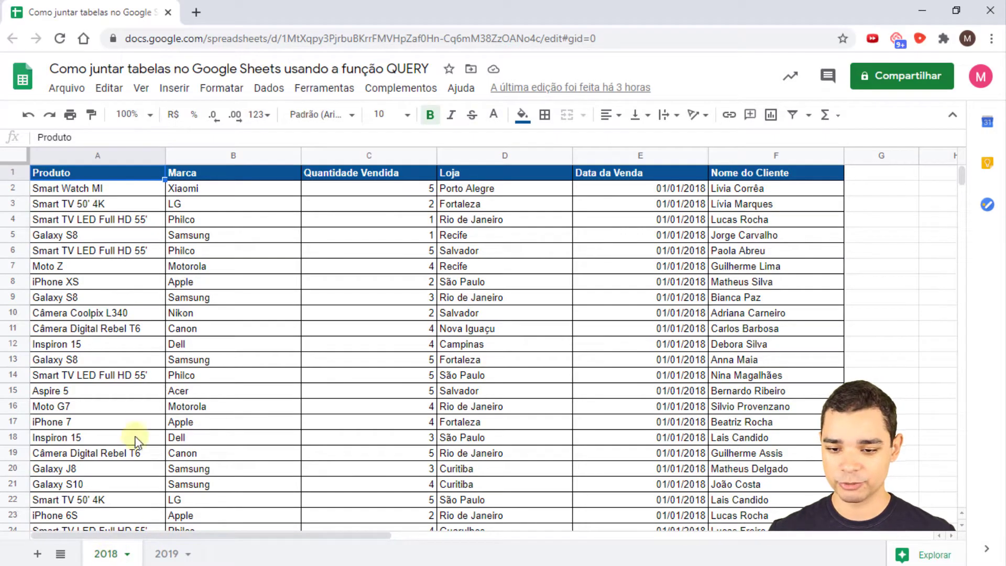
- Scroll down and back up through the 2018 sales table from A2, then switch to the 2019 sheet
click(100, 187)
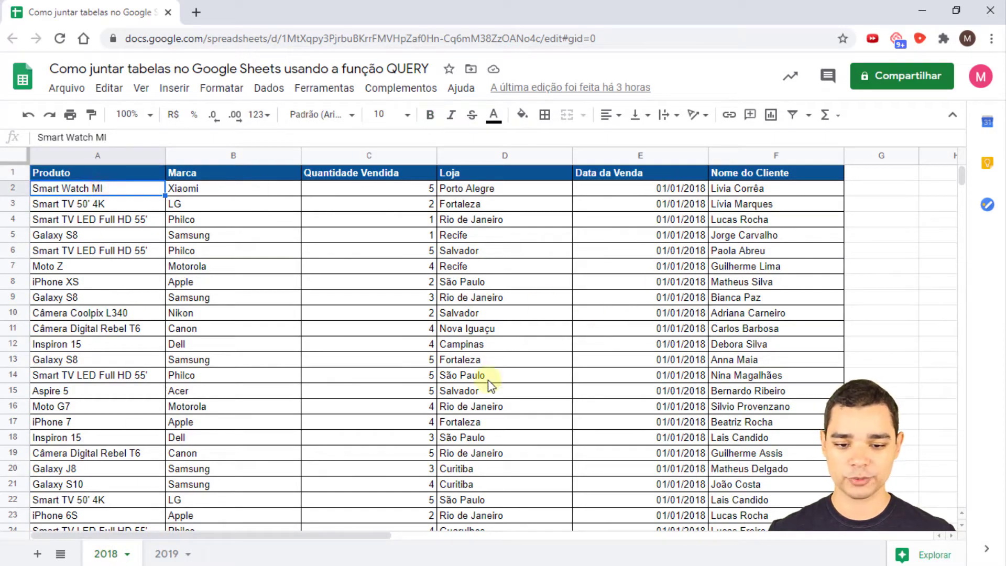
scroll(488, 379, down, 6)
scroll(482, 390, down, 20)
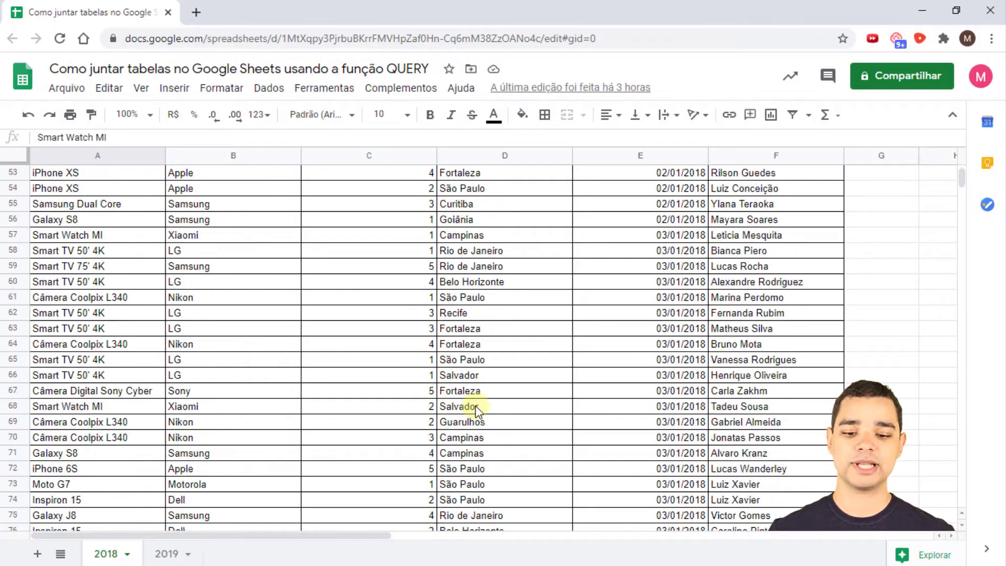
scroll(467, 419, down, 4)
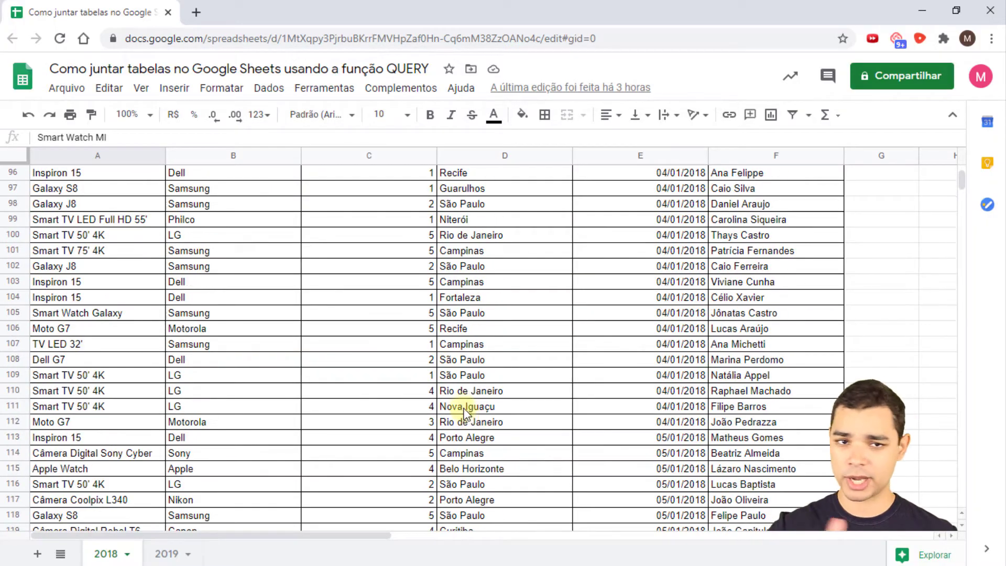
scroll(442, 398, up, 20)
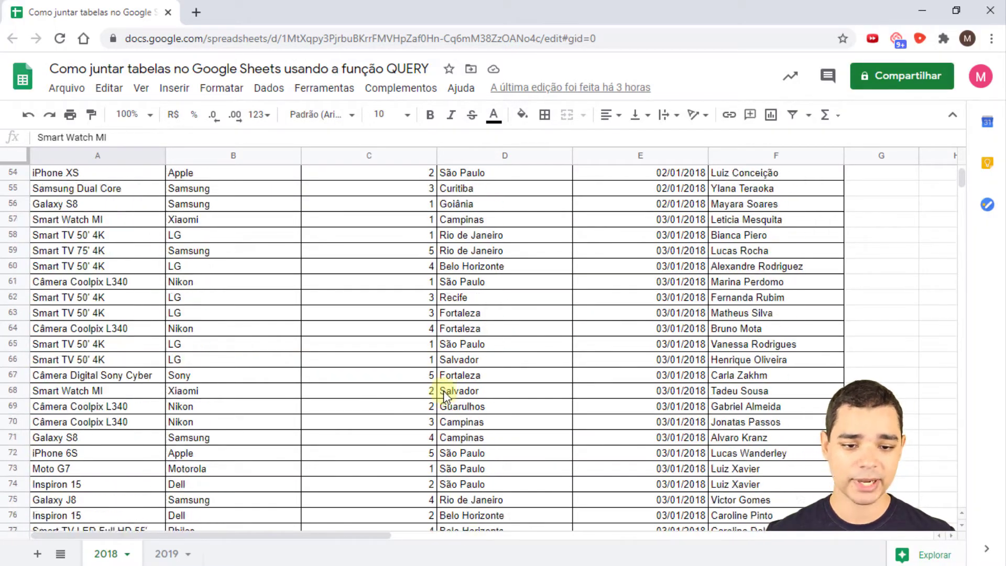
scroll(424, 361, up, 1)
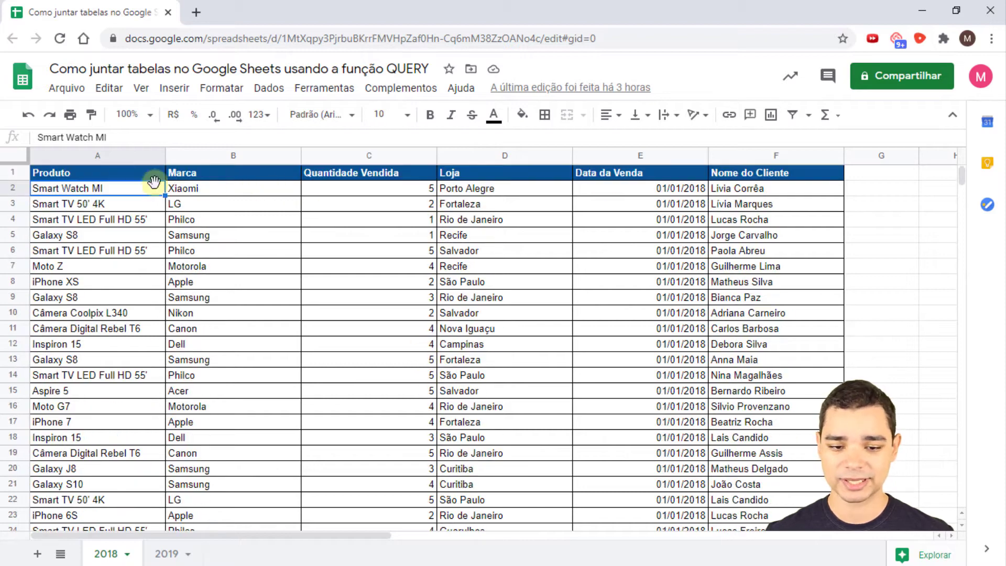
click(165, 553)
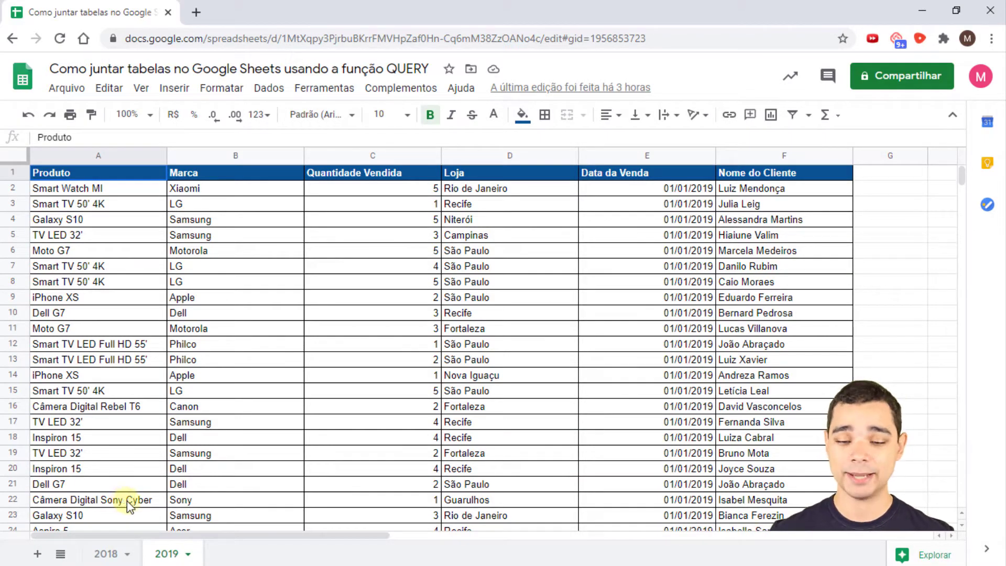
- Add a new sheet and rename its Página5 tab to 2018-2019
click(37, 554)
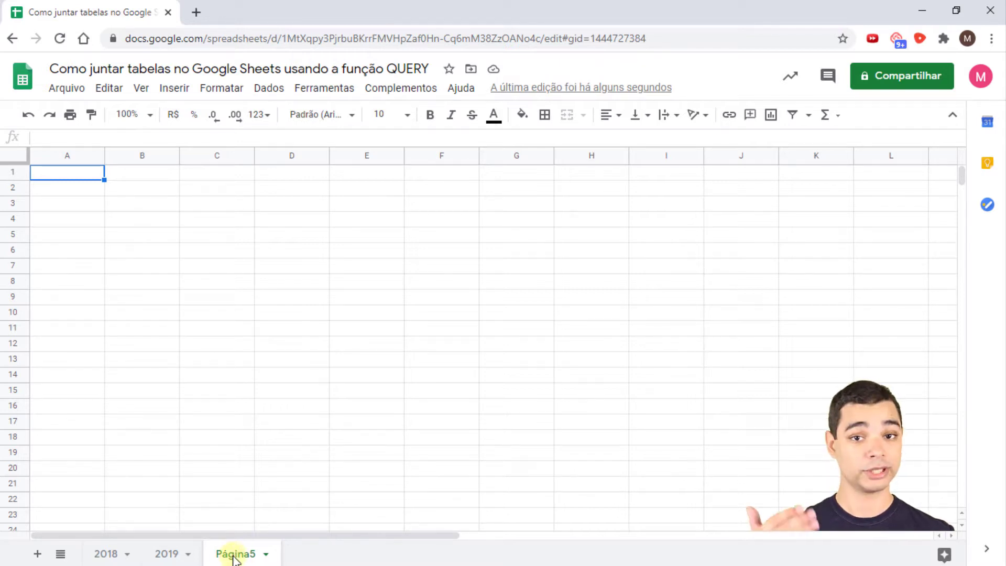
double_click(234, 555)
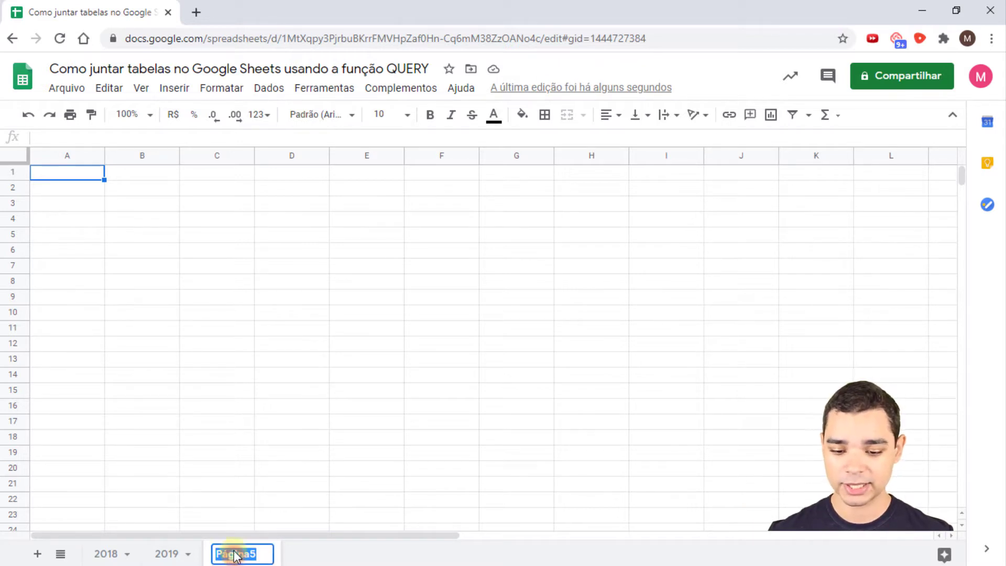
text(2018-201)
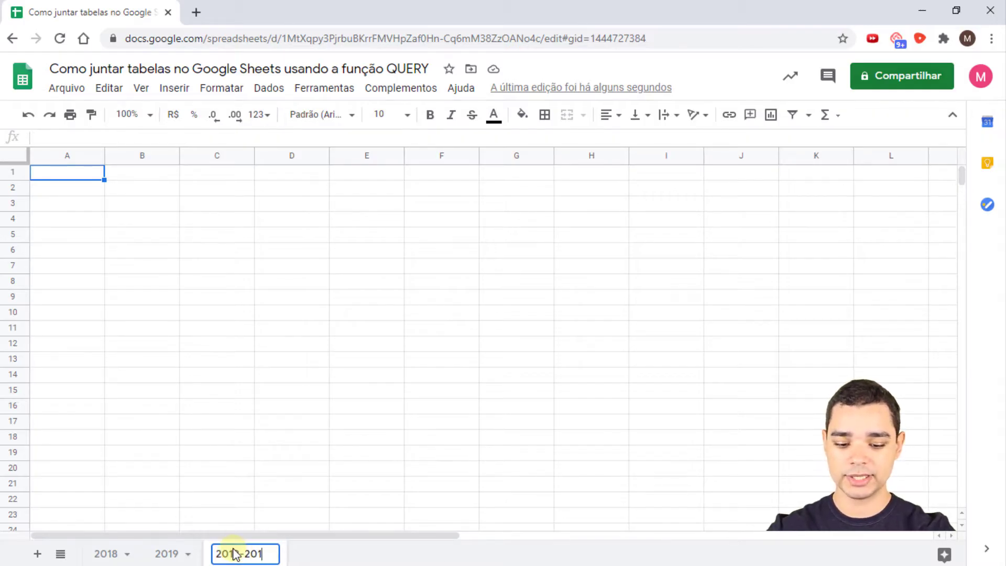
text(9)
key(Return)
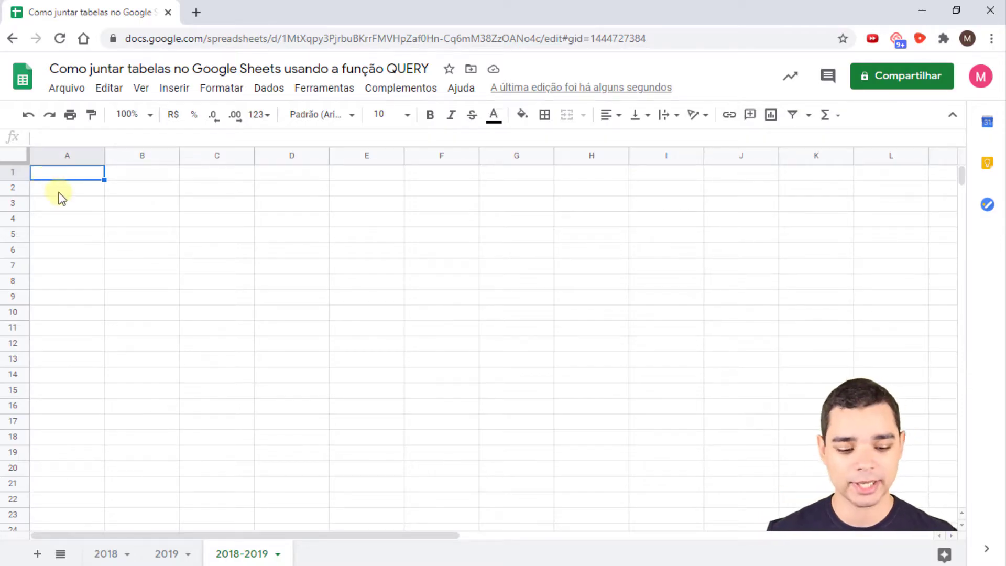
- Begin a QUERY in A1 using the 2018 sheet's range A1:F6045 as data
text(=)
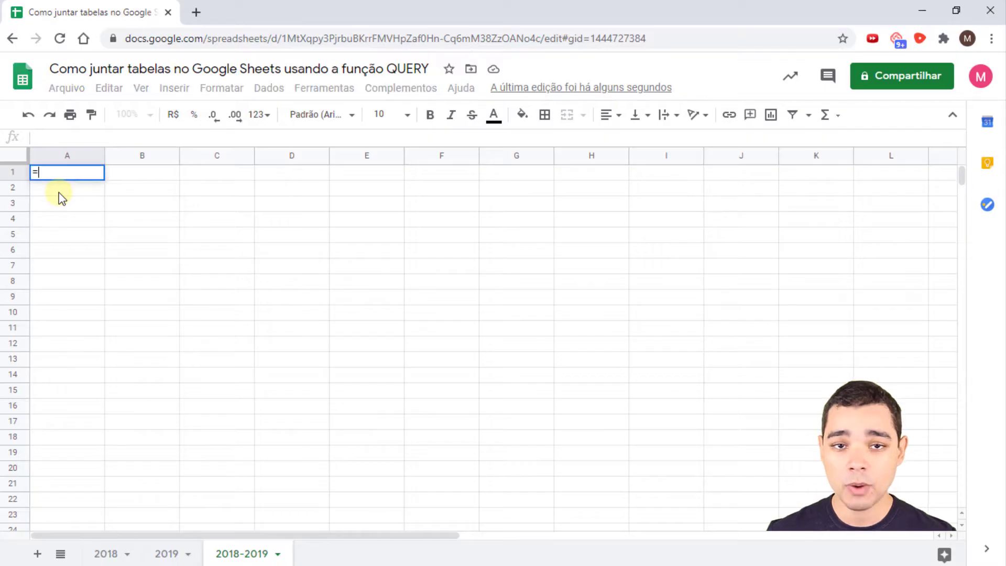
text(QUER)
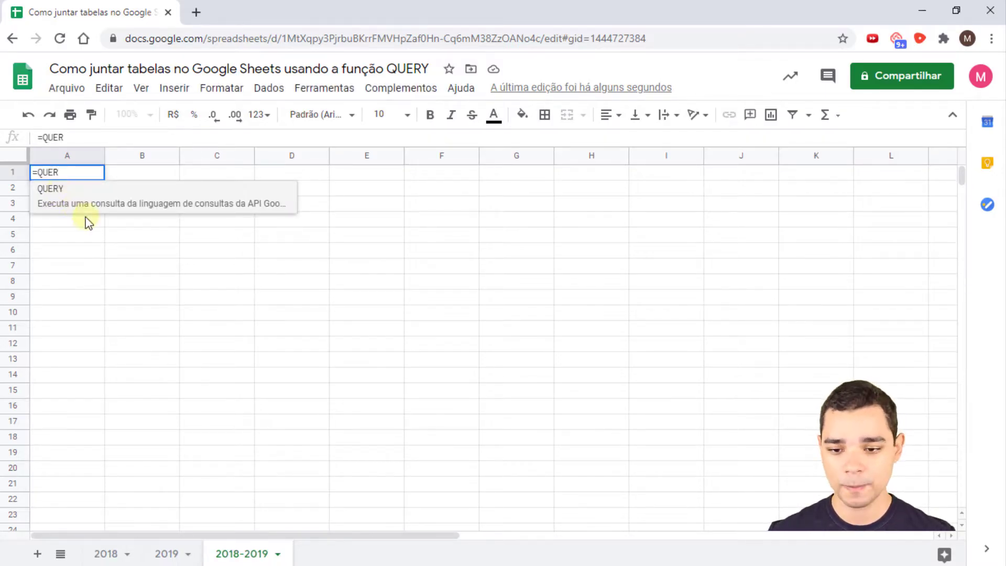
text(Y()
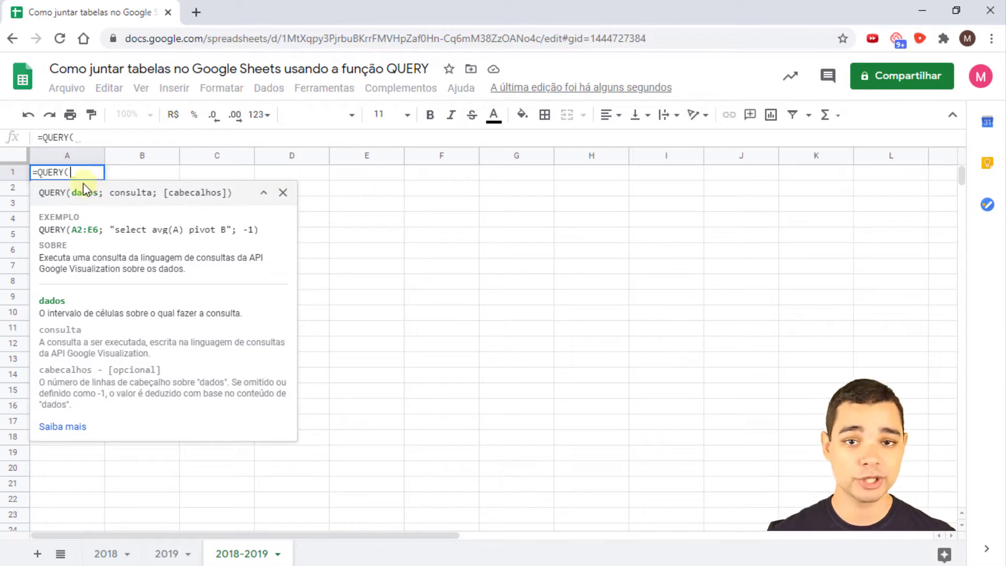
click(105, 555)
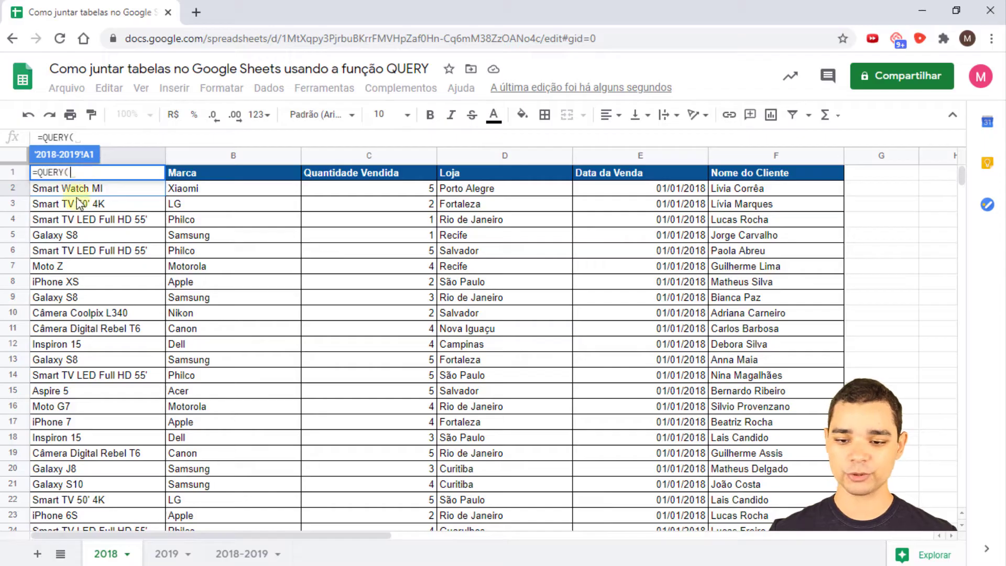
click(766, 173)
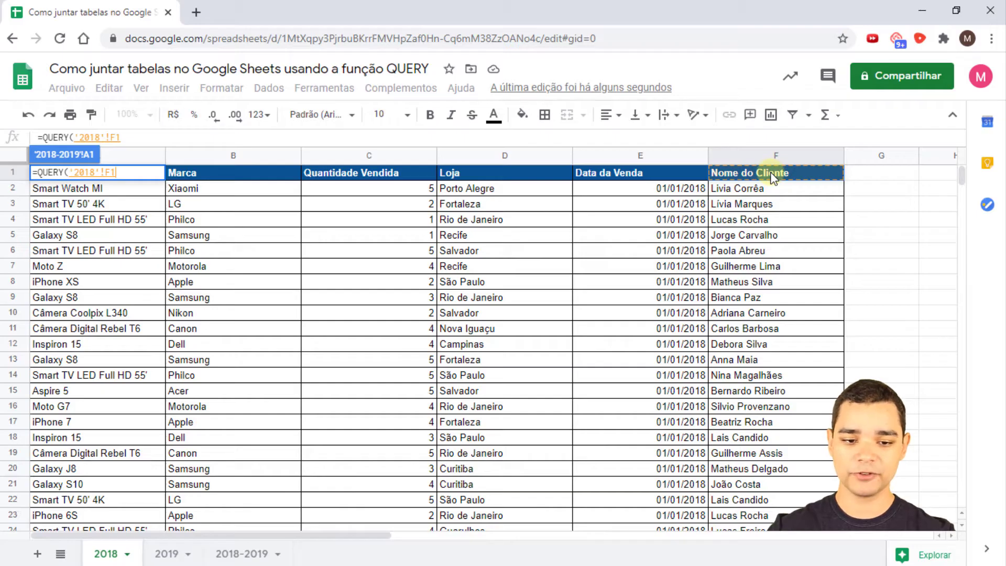
key(ctrl+shift+Left)
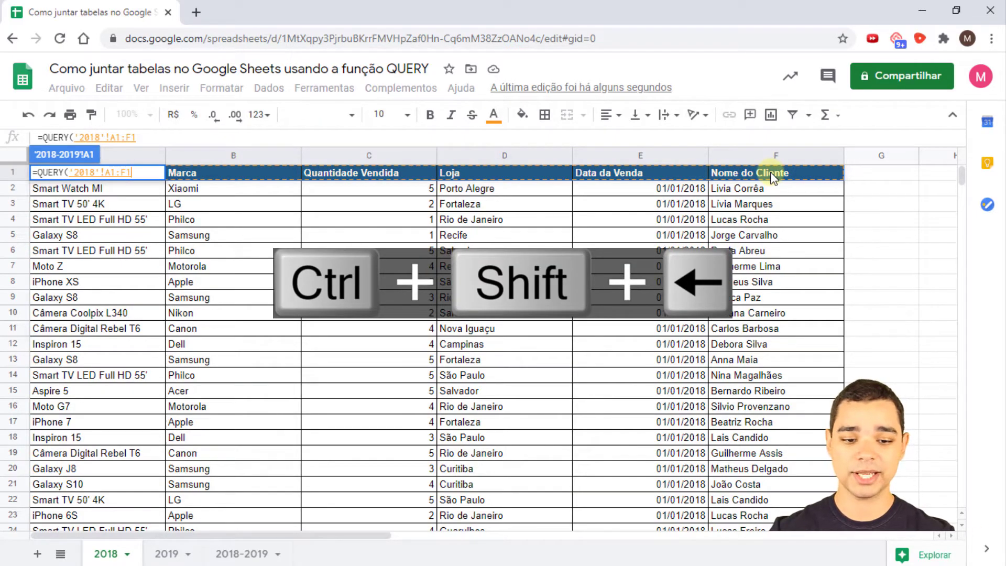
key(ctrl+shift+Down)
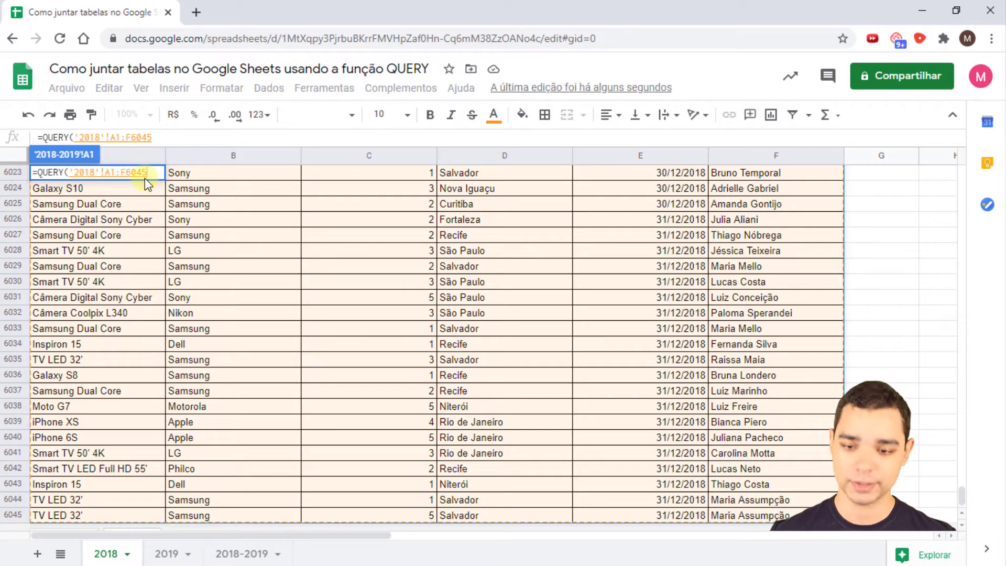
text(;)
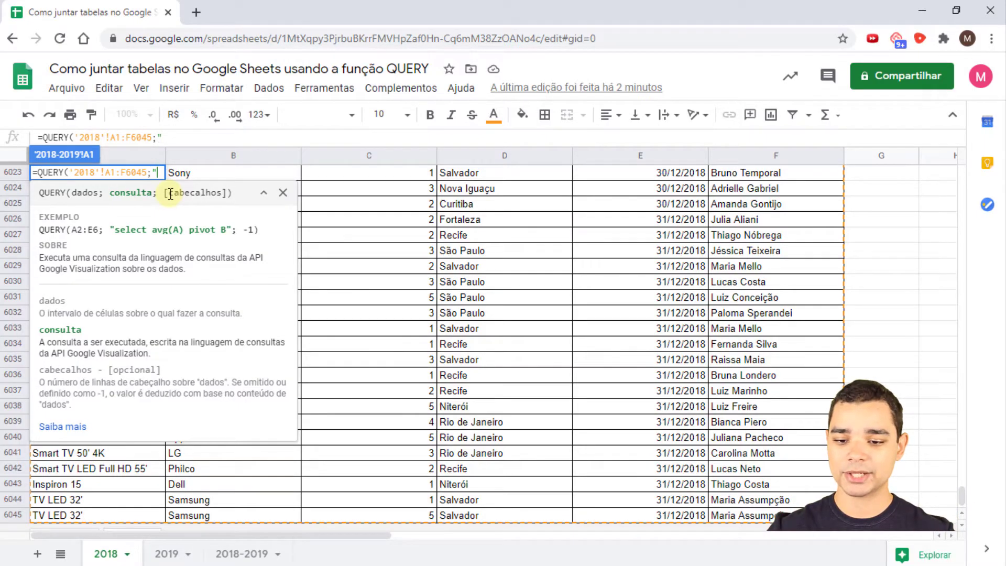
- Complete the formula as =QUERY('2018'!A1:F6045;"";1) with empty query text and one header row
text("")
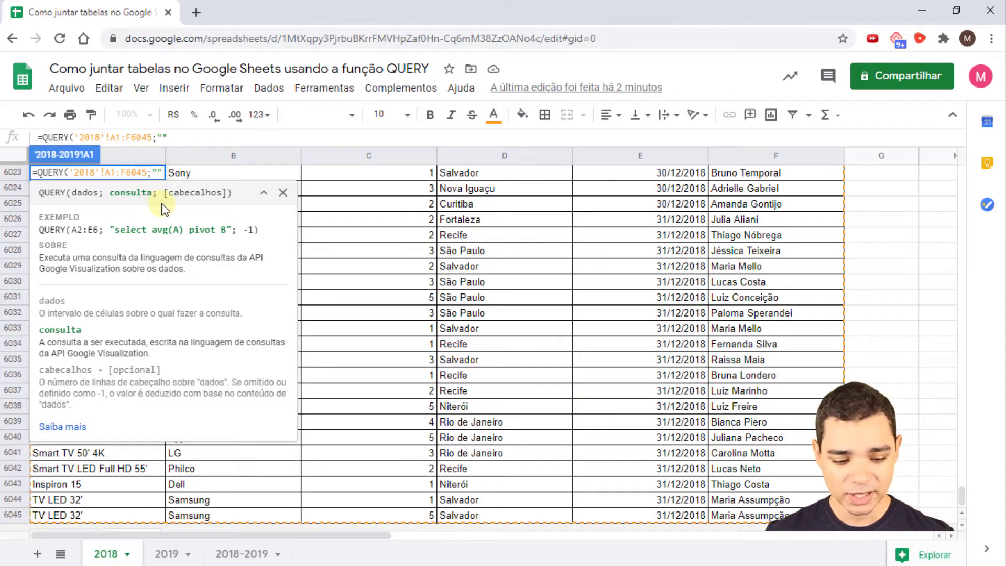
text(;)
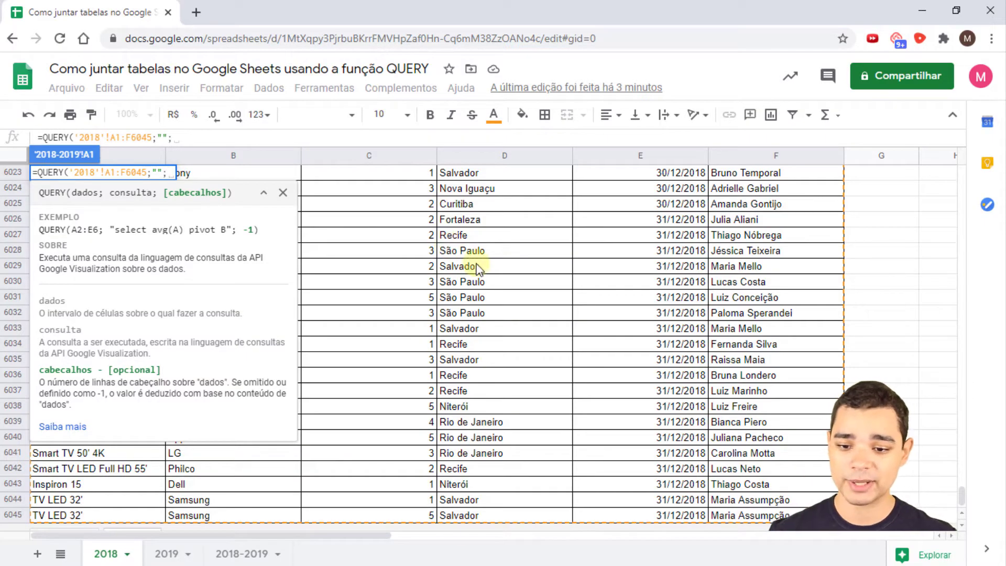
text(1)
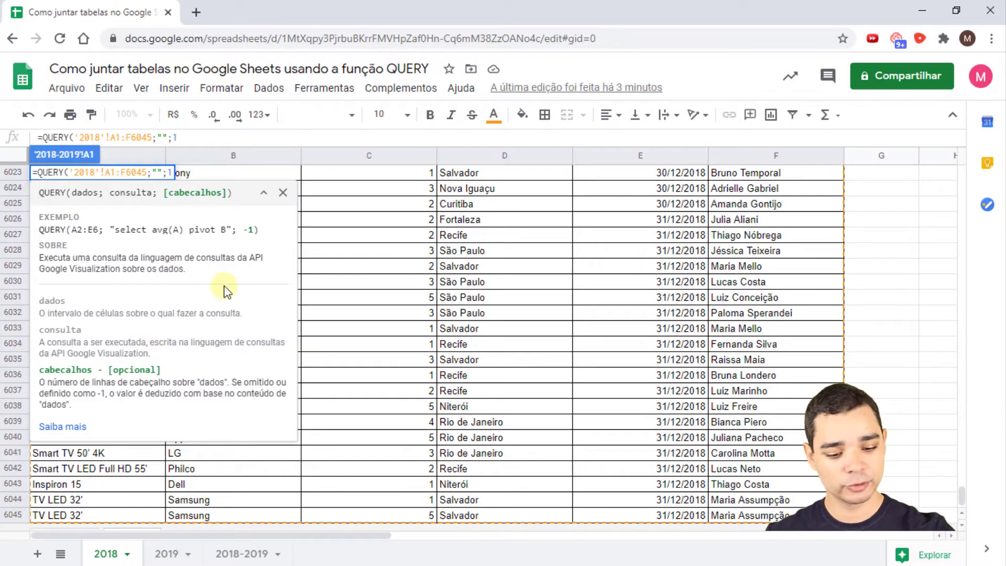
text())
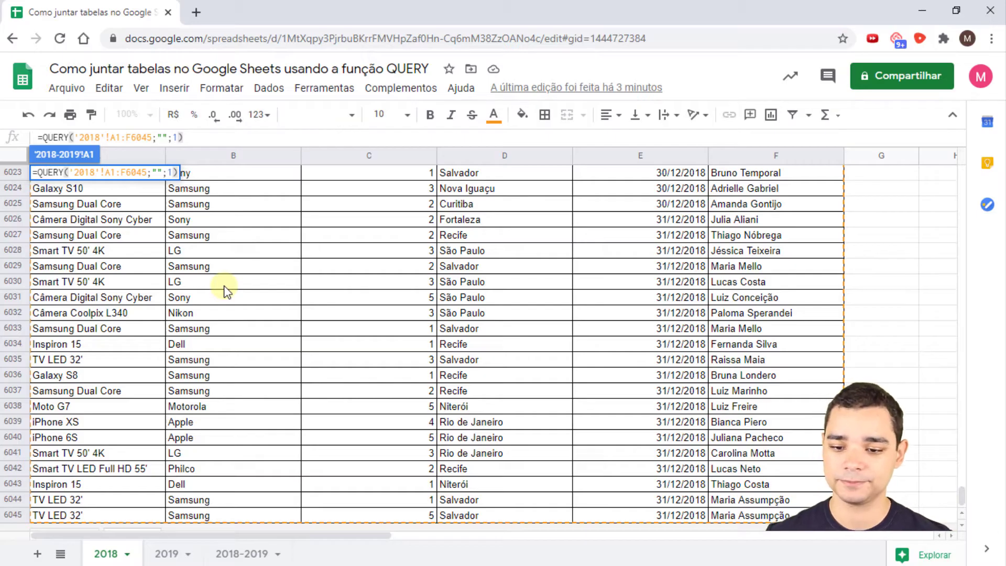
- Confirm the QUERY so the full 2018 table with headers fills the 2018-2019 sheet
key(Return)
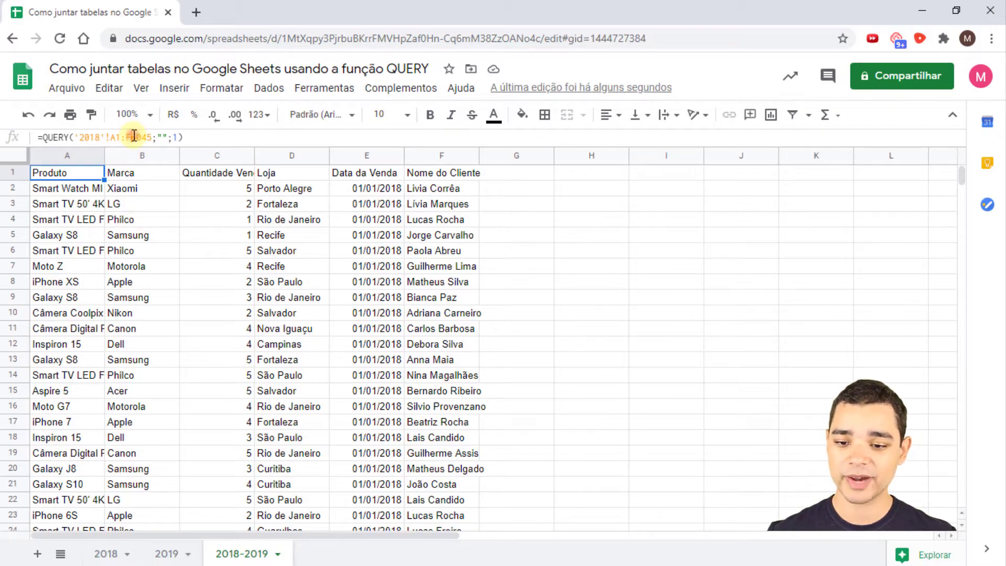
drag(131, 137, 152, 137)
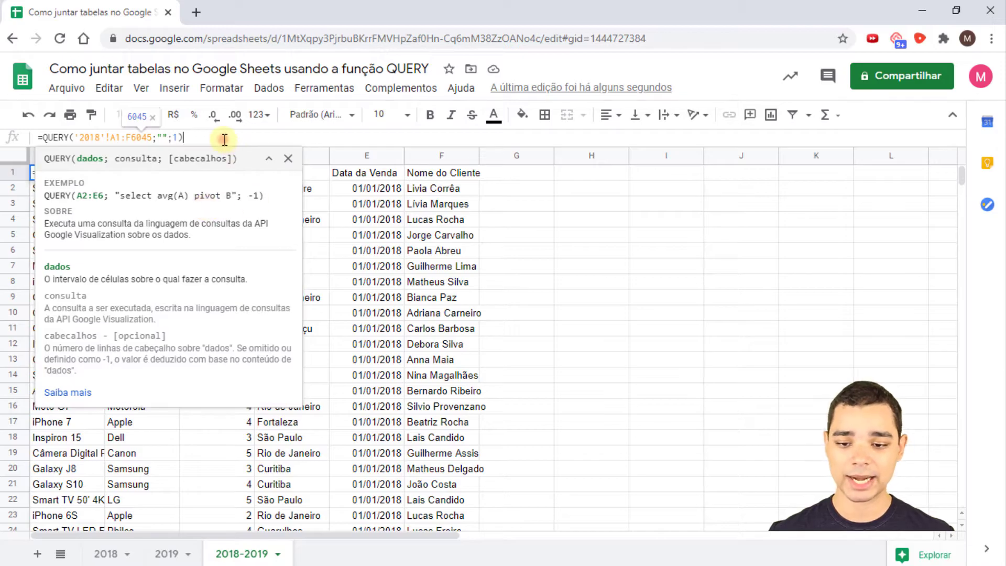
key(Return)
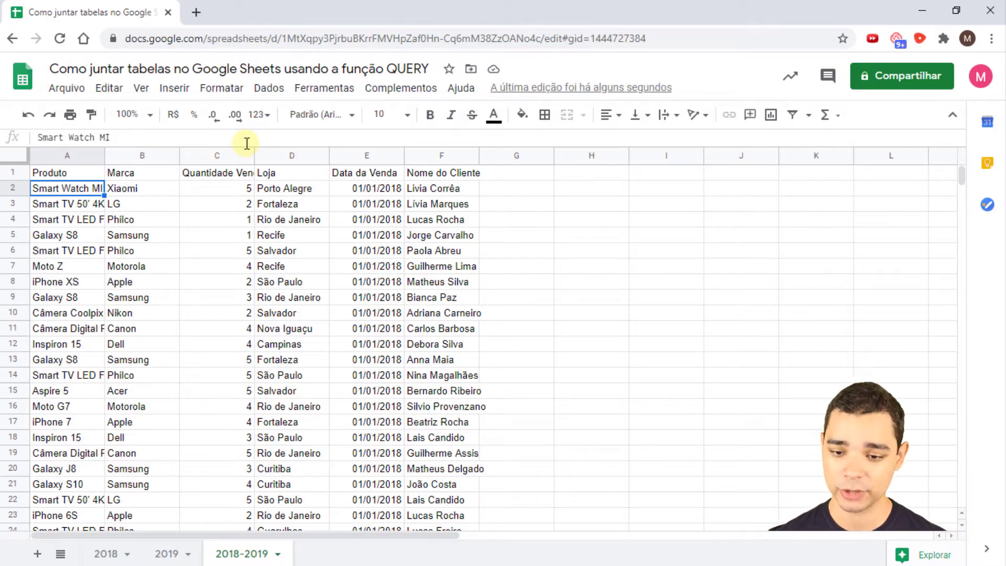
- Add one extra row at the bottom of the 2018 sheet
click(105, 554)
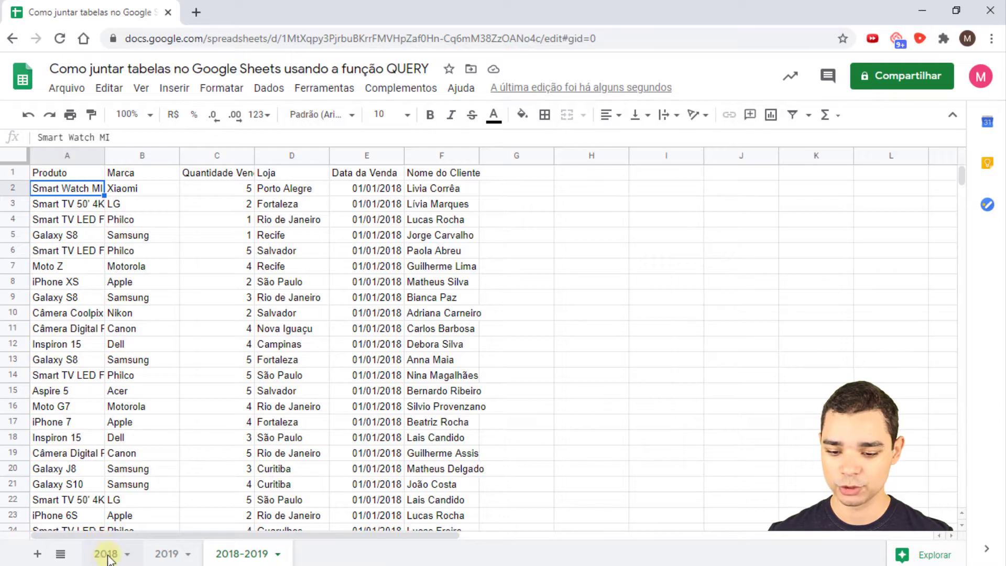
scroll(112, 469, down, 2)
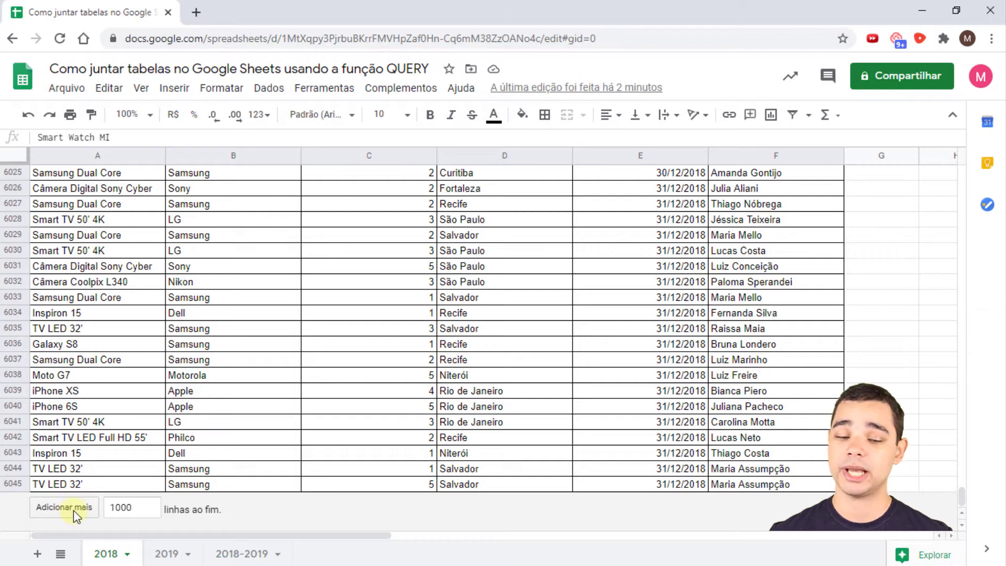
click(150, 512)
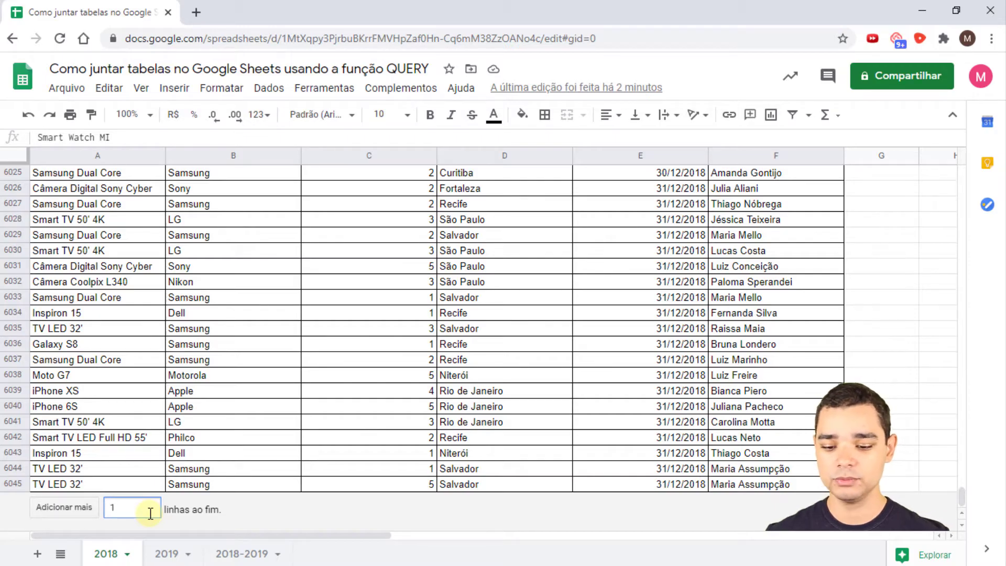
key(Return)
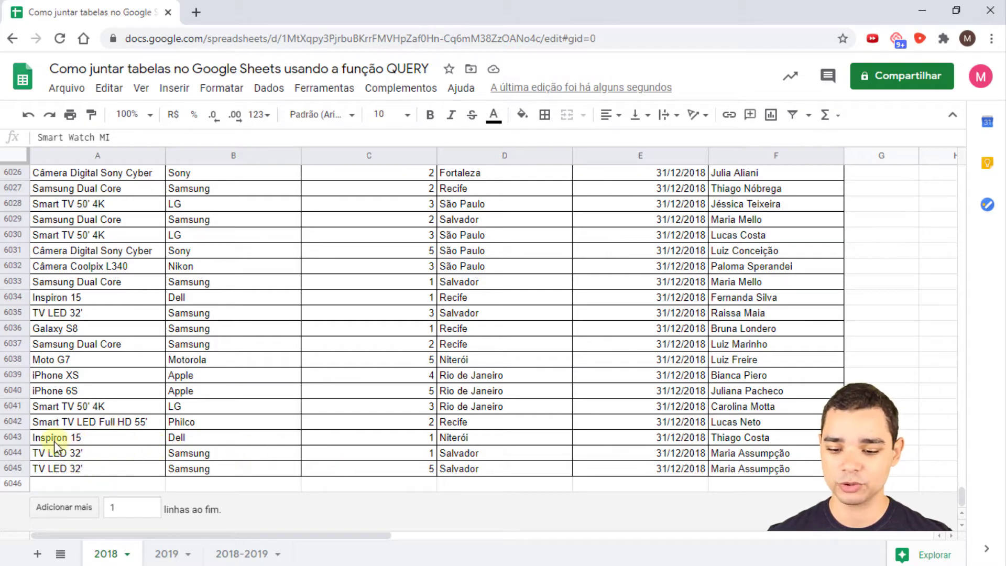
- Copy the last sale in row 6045 into the new row 6046
click(72, 472)
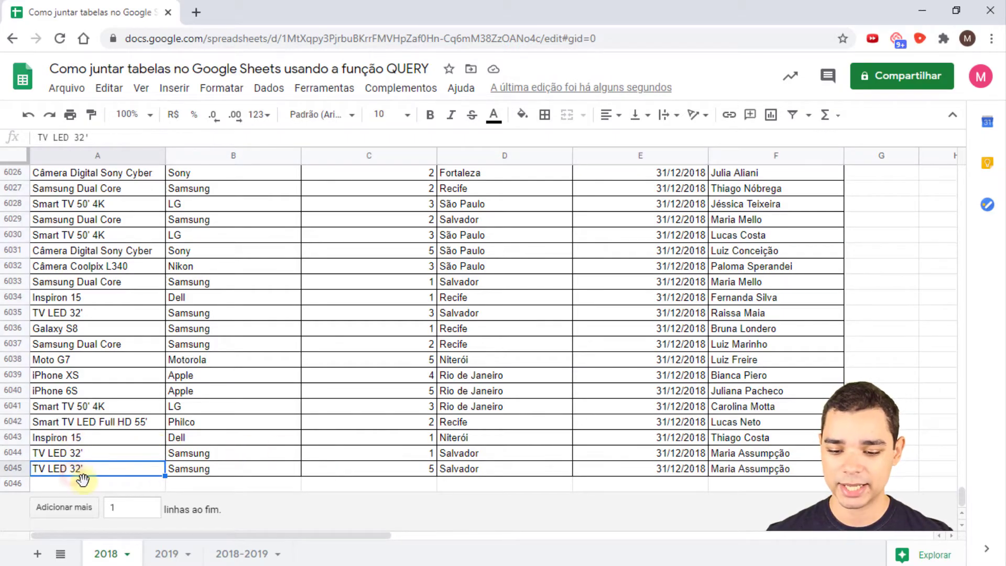
click(83, 483)
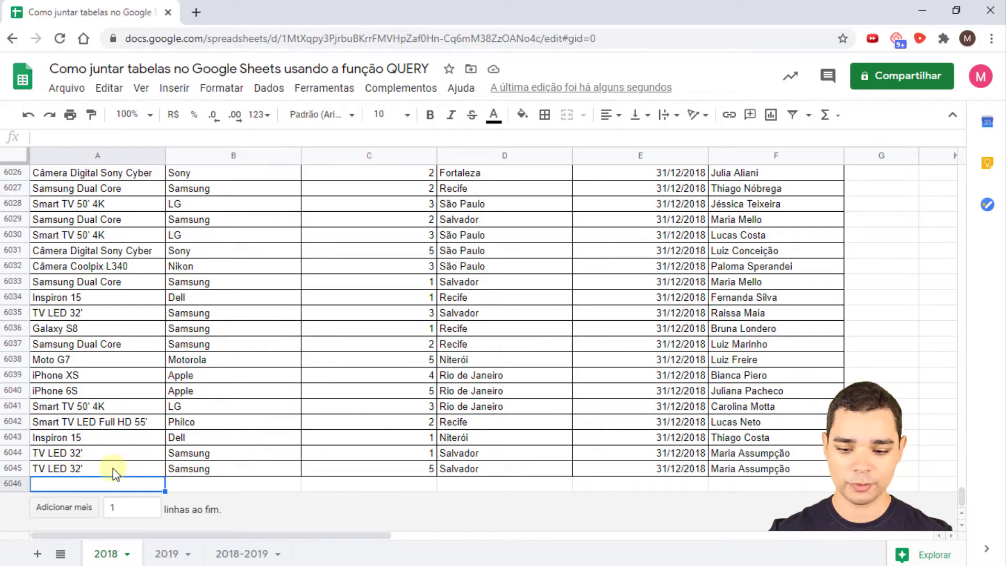
key(Right)
key(Left)
key(Up)
key(ctrl+shift+Right)
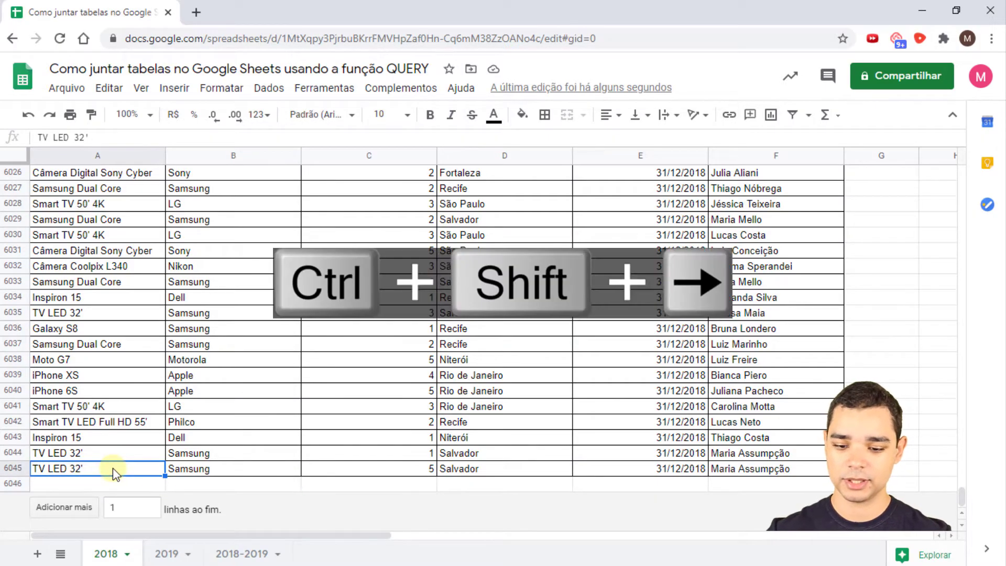
key(ctrl+c)
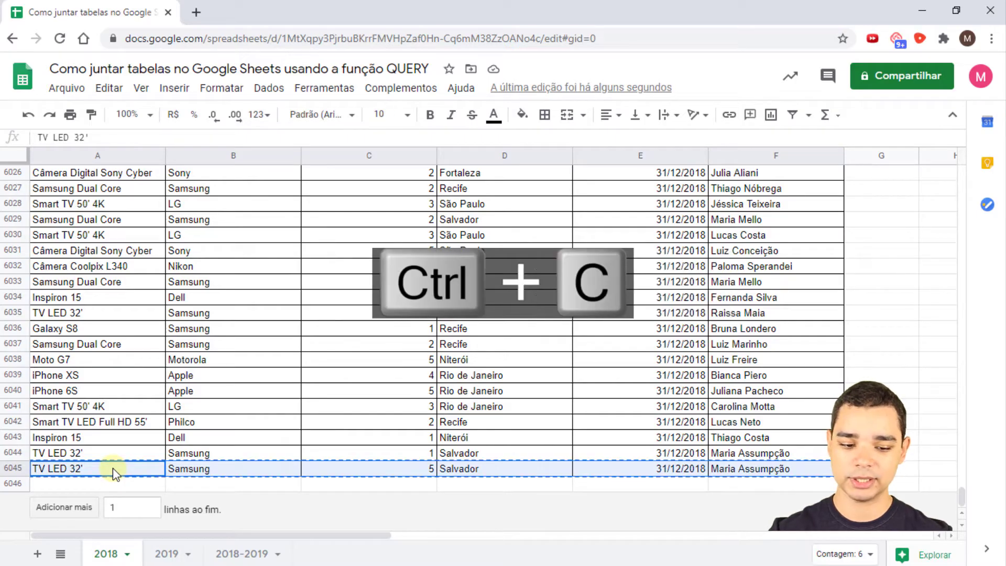
key(Down)
key(ctrl+v)
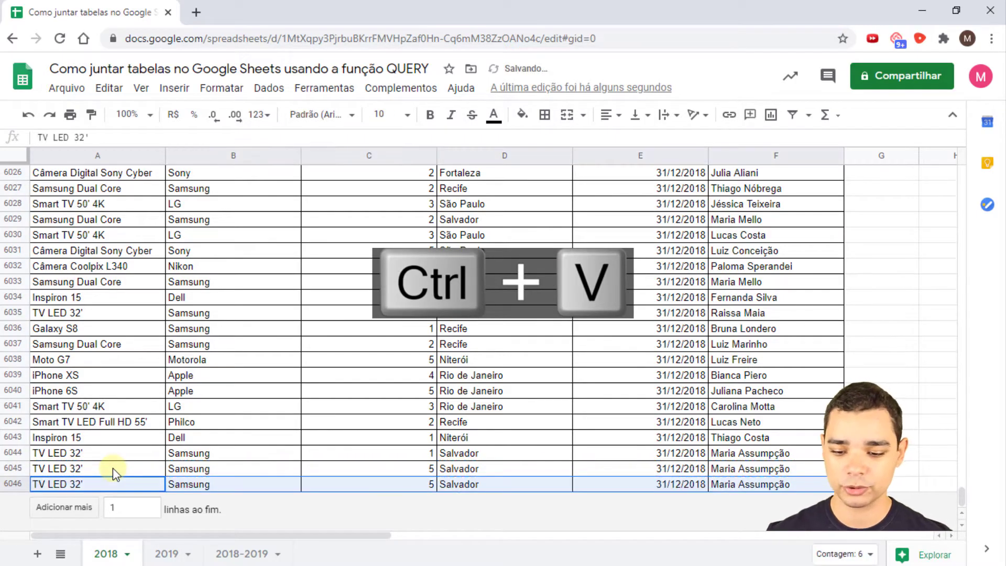
- Change the quantity of the new row 6046 to 10
click(130, 467)
click(216, 469)
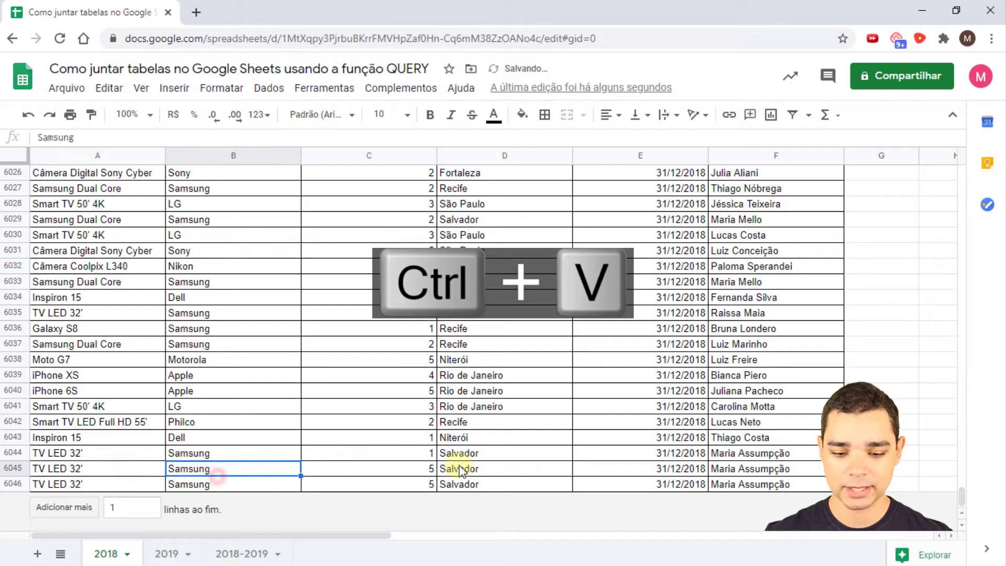
click(394, 487)
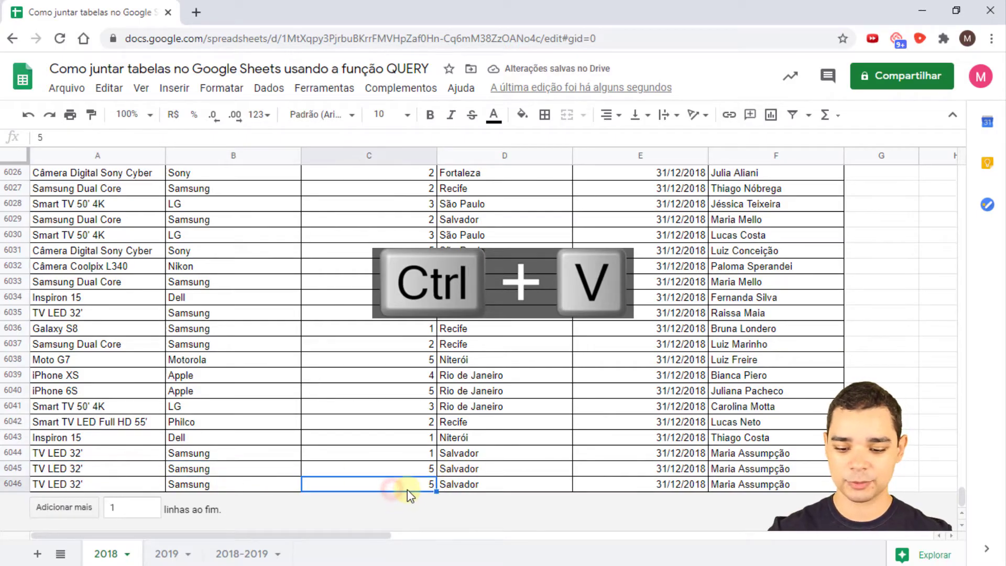
text(10)
key(Return)
- Copy the customer name from F6043 into F6046, then return to the 2018-2019 sheet
key(Up)
key(Right)
key(Right)
key(Right)
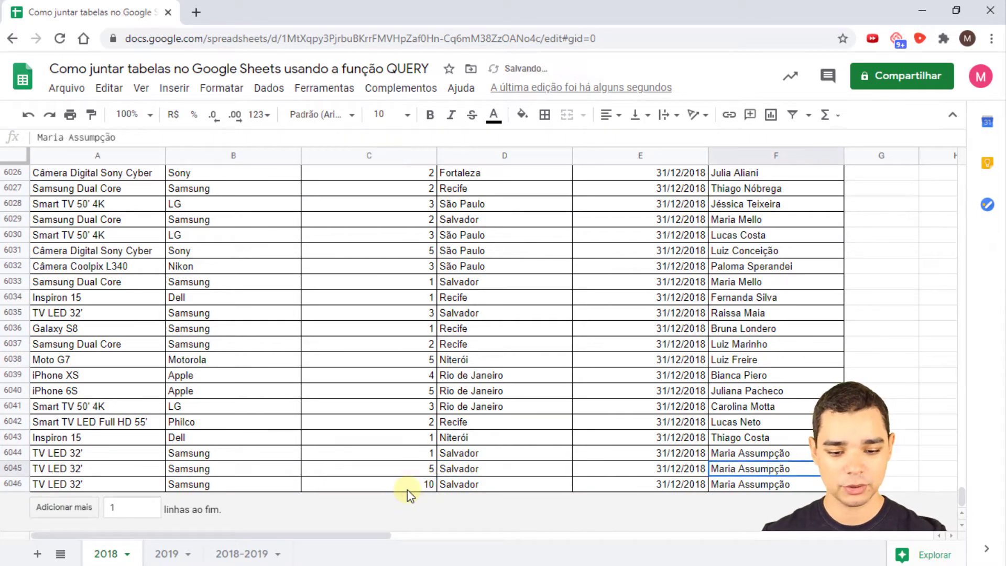
key(Left)
key(Up)
key(Right)
key(Up)
key(ctrl+c)
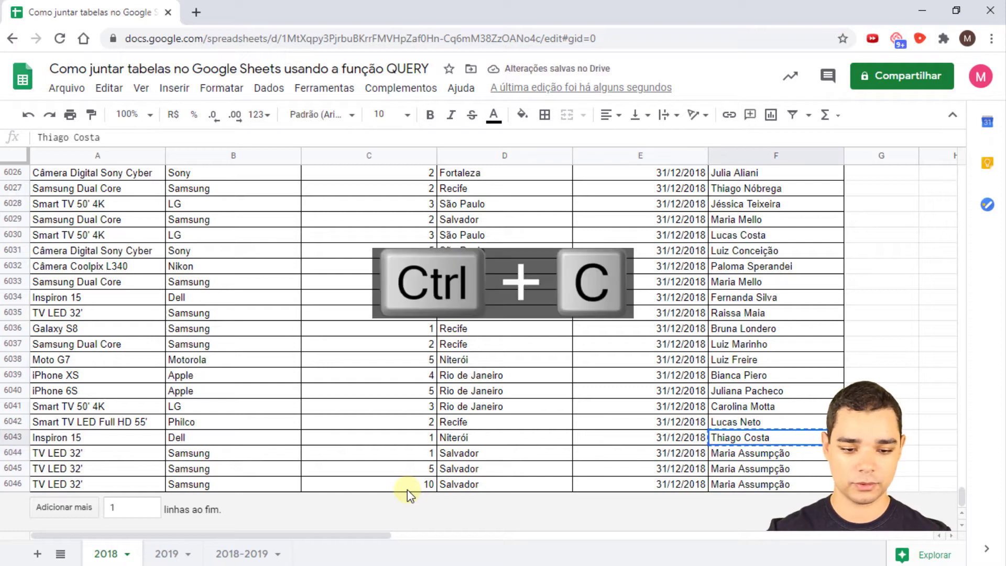
click(738, 485)
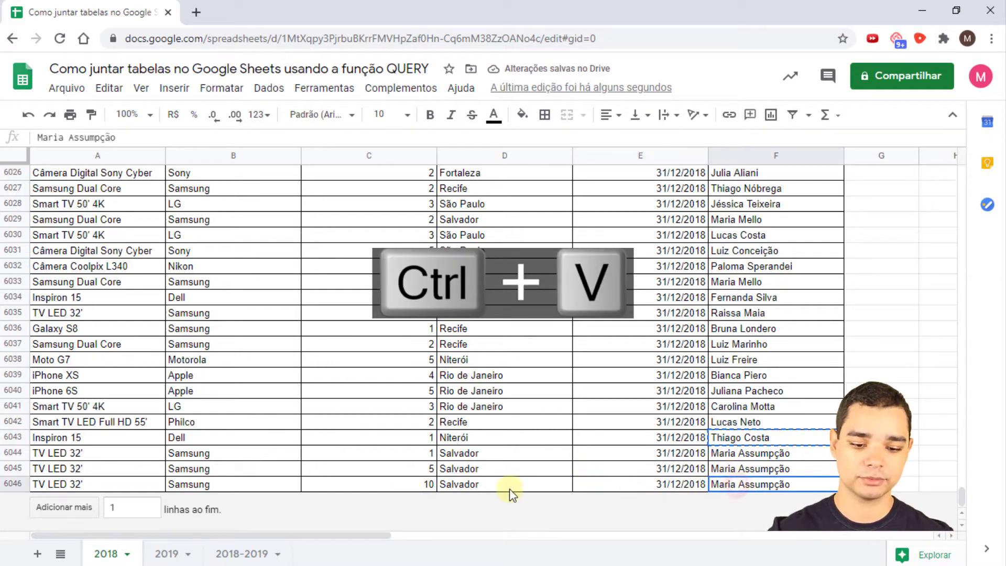
key(ctrl+v)
click(109, 482)
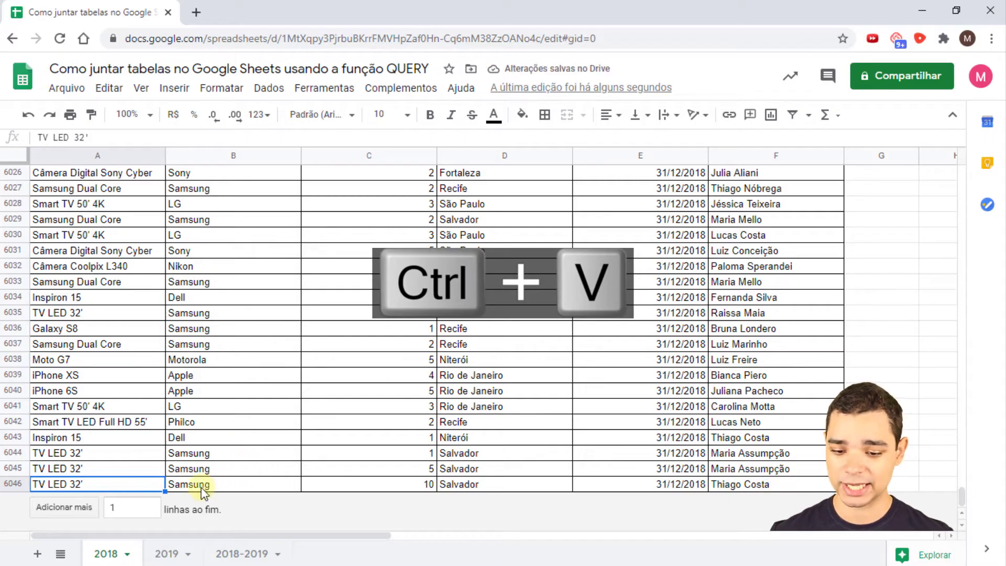
click(243, 556)
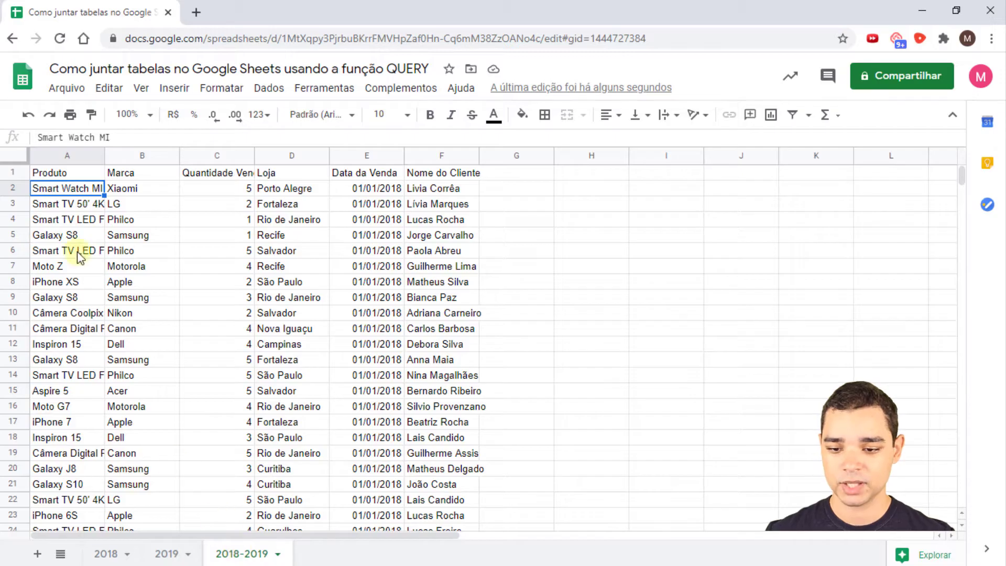
click(74, 219)
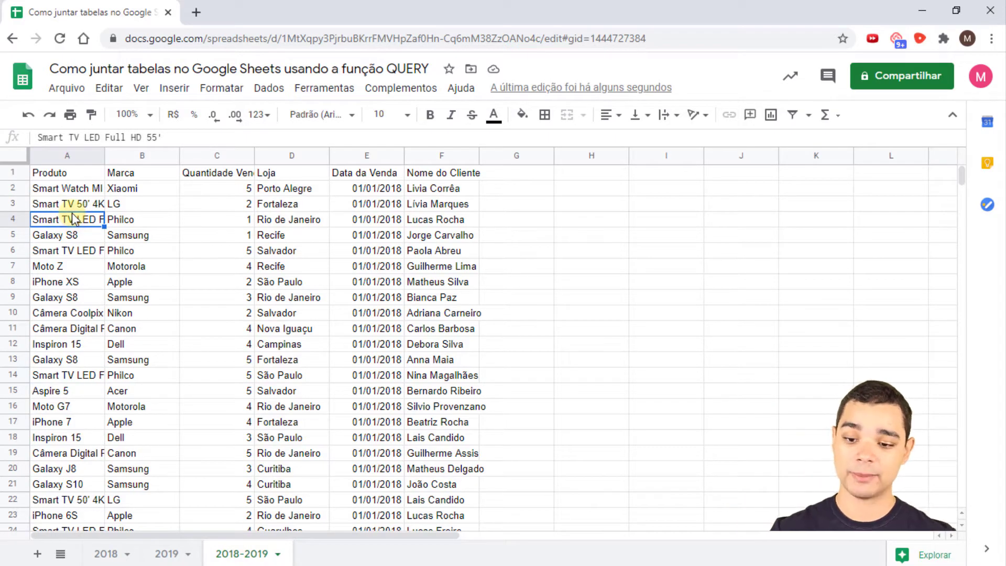
key(ctrl+Down)
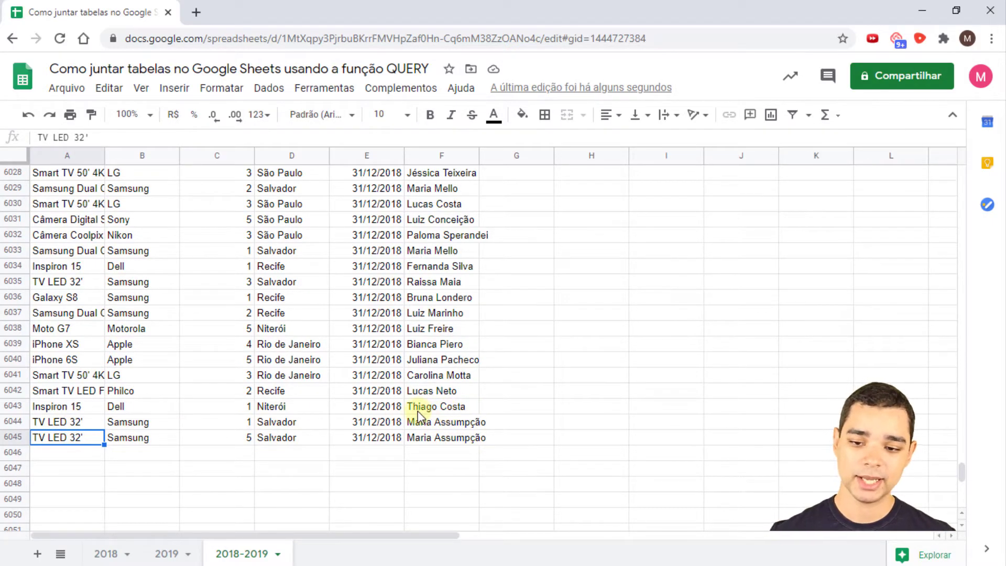
key(ctrl+Up)
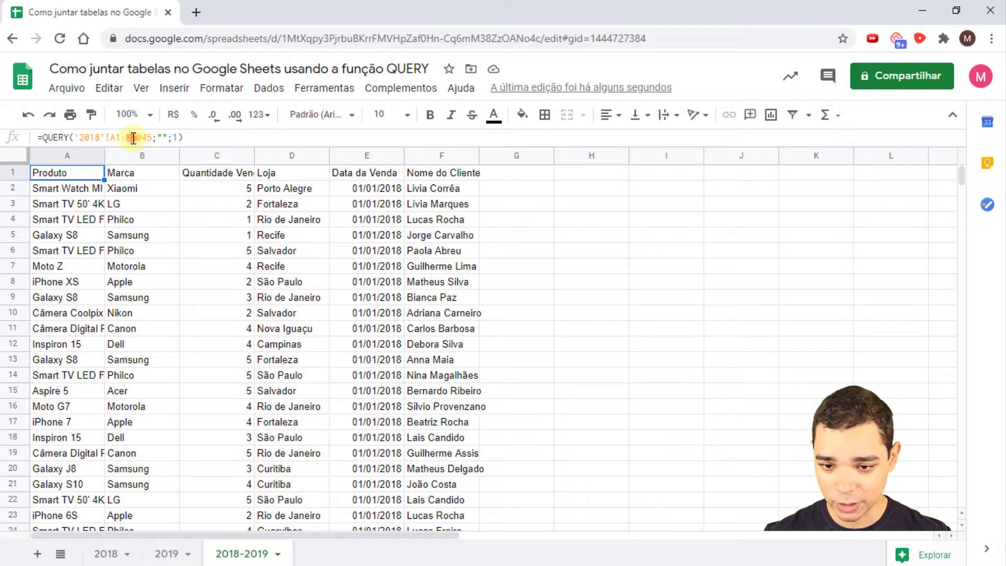
- Change the QUERY's data range from '2018'!A1:F6045 to the open-ended '2018'!A1:F
click(133, 138)
drag(131, 138, 150, 138)
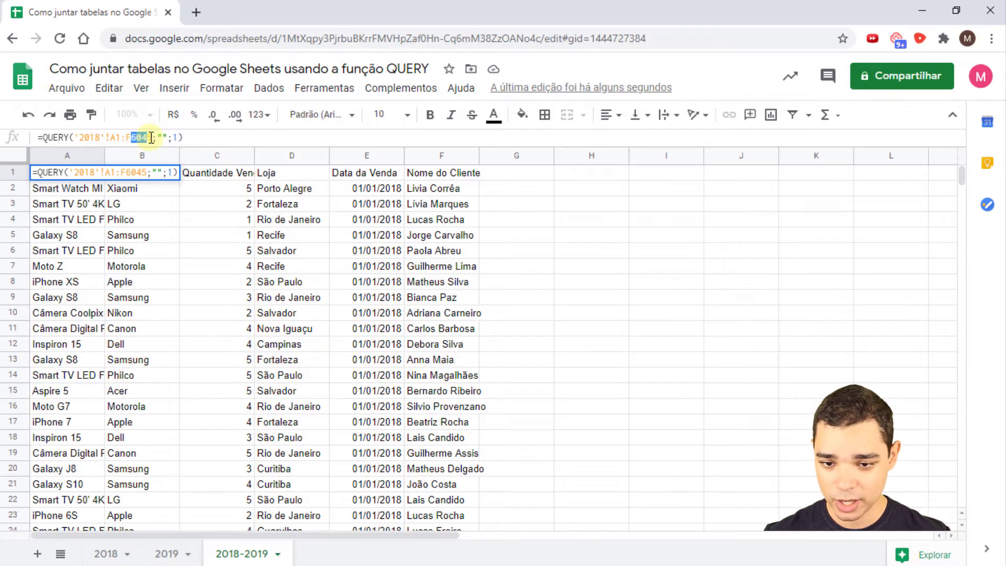
key(BackSpace)
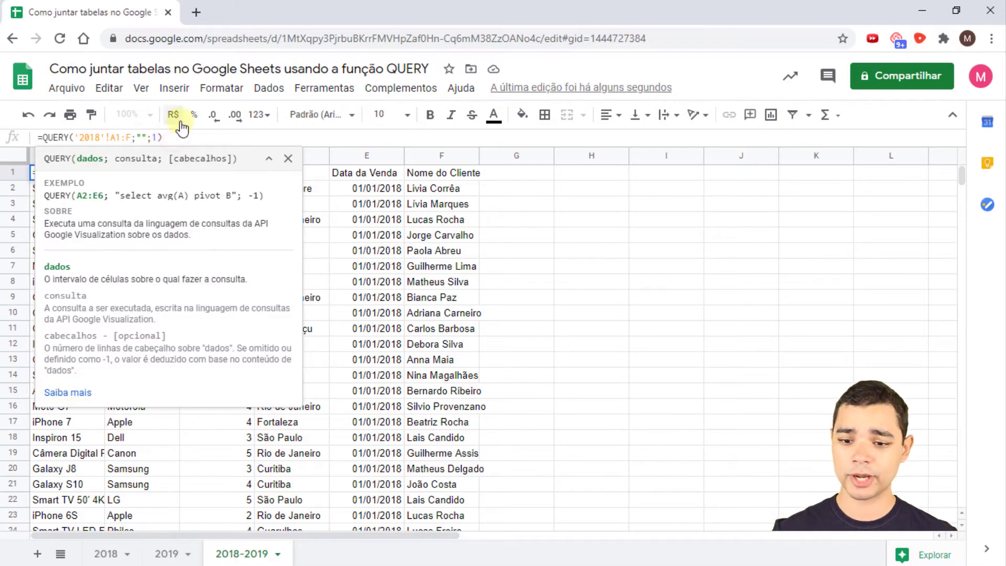
key(Return)
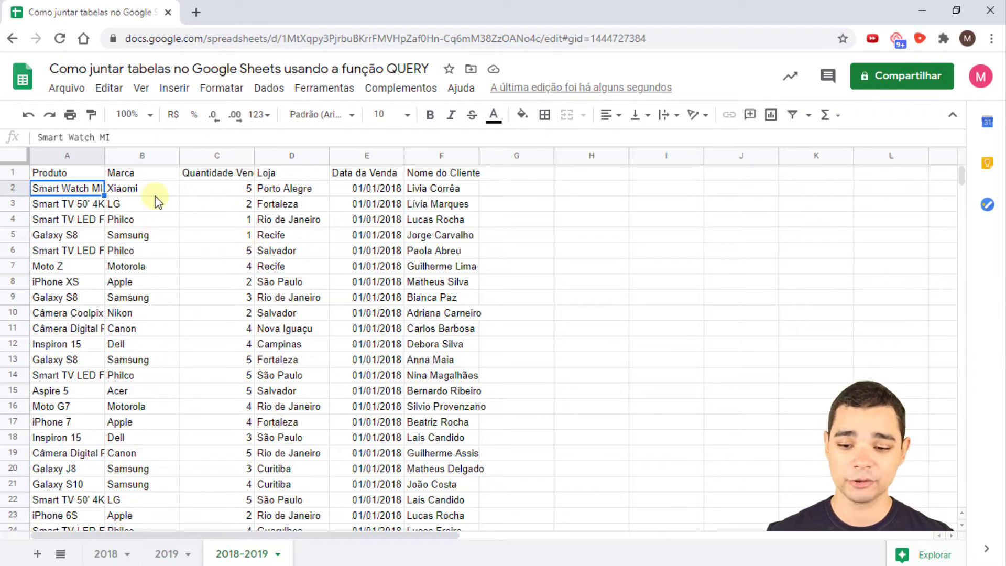
- Verify the new row 6046 sale appears at the end of the results
key(ctrl+Down)
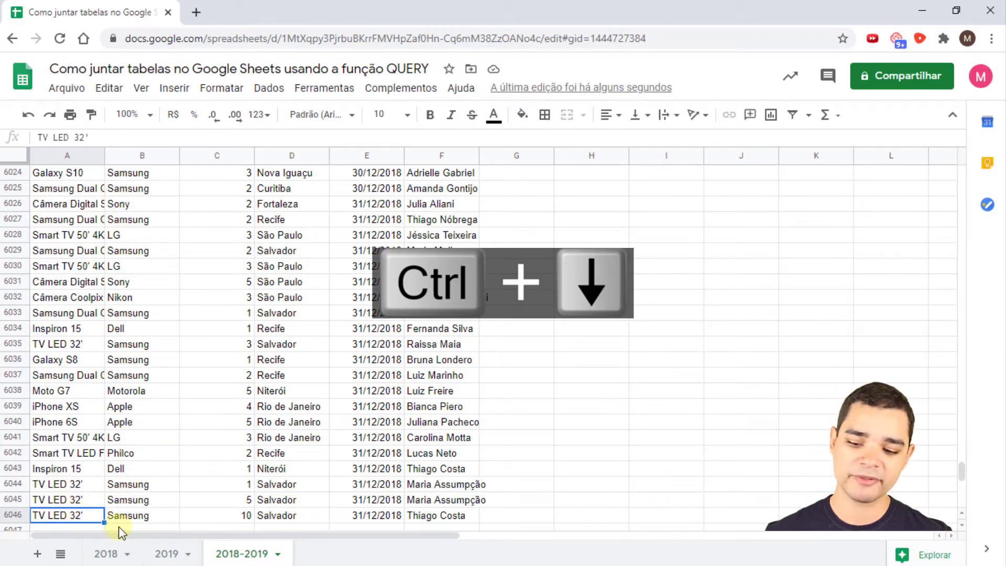
click(452, 518)
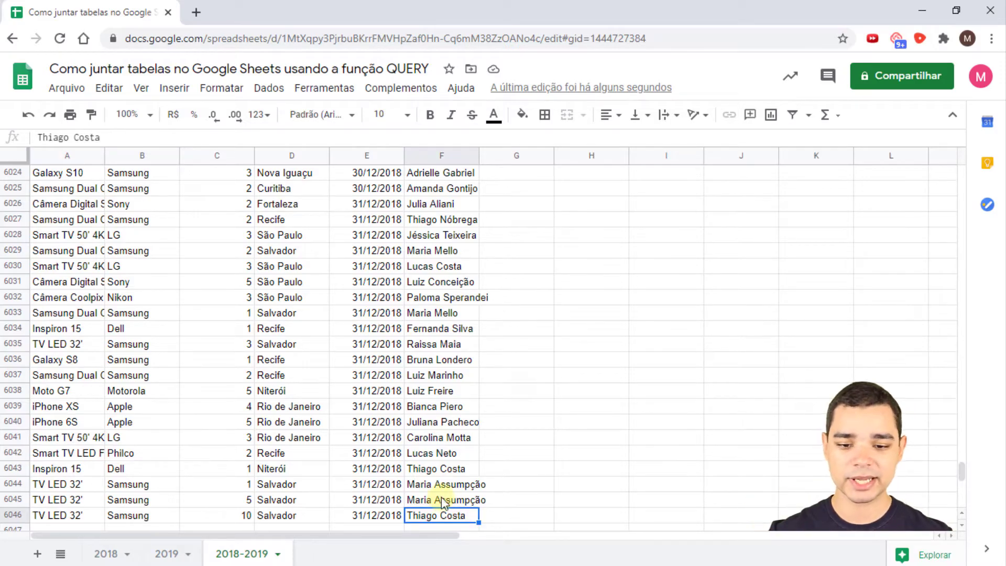
key(Left)
key(Left)
key(Left)
key(Left)
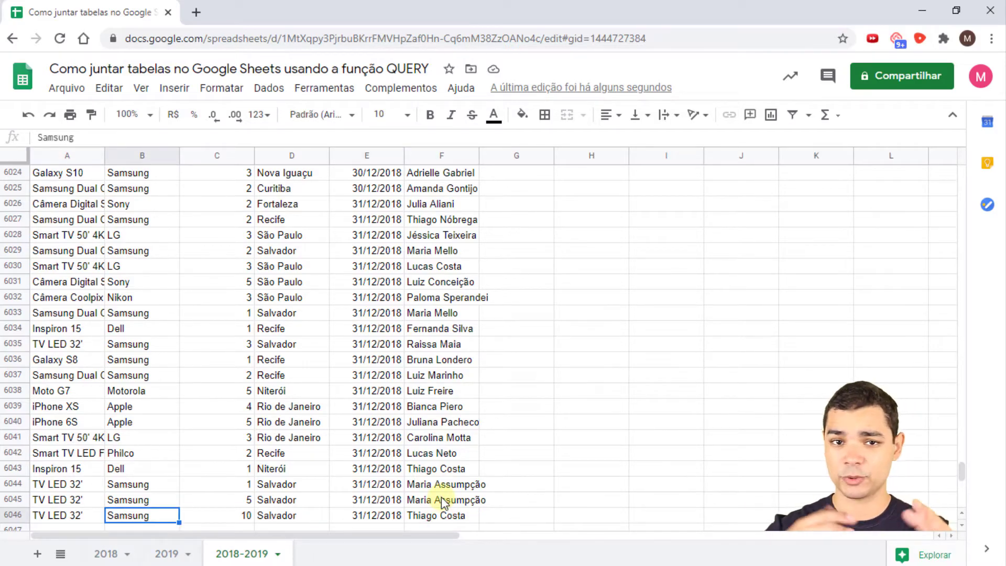
key(Left)
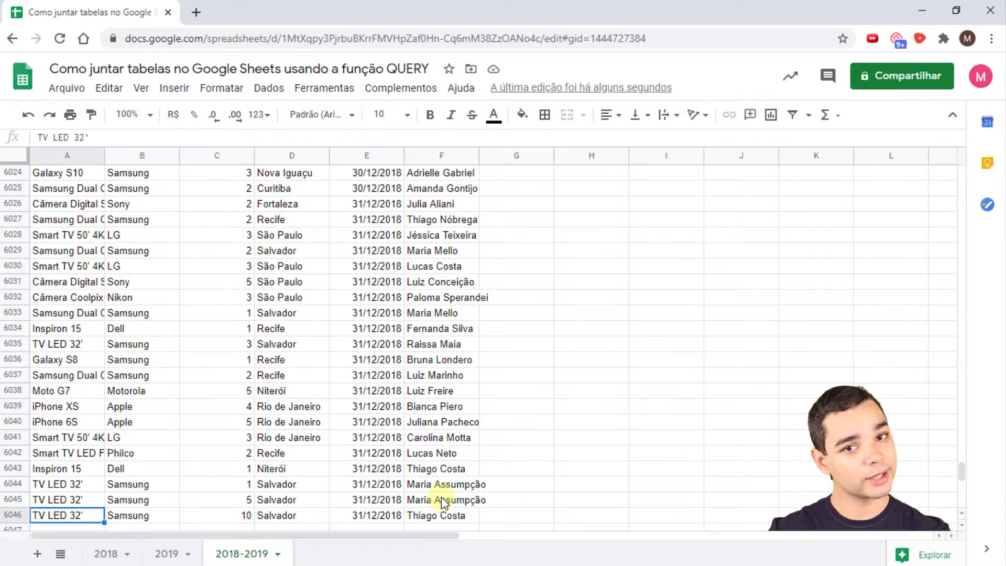
key(ctrl+Up)
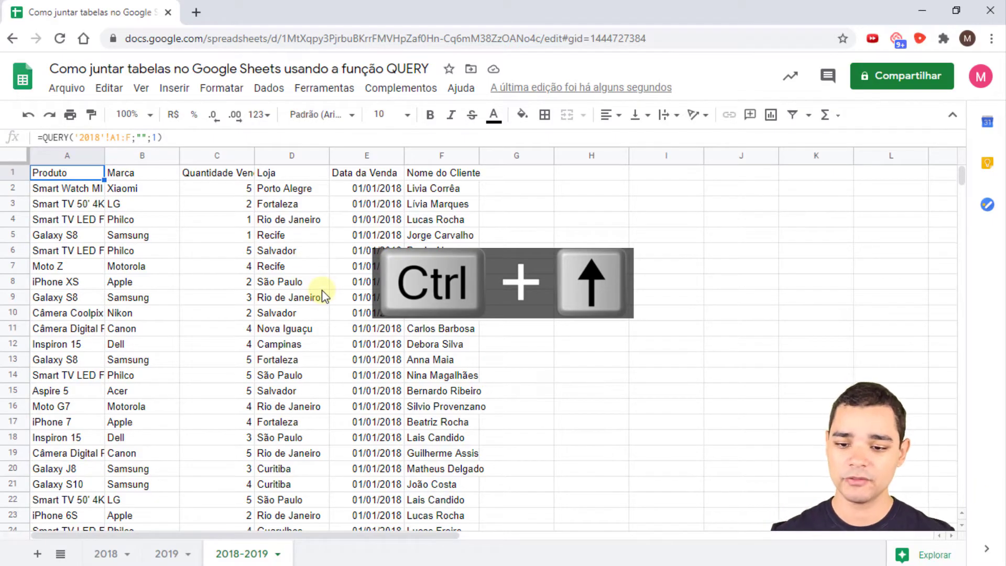
- Set the QUERY text to "SELECT * WHERE B = 'LG'" to keep only LG sales
click(141, 136)
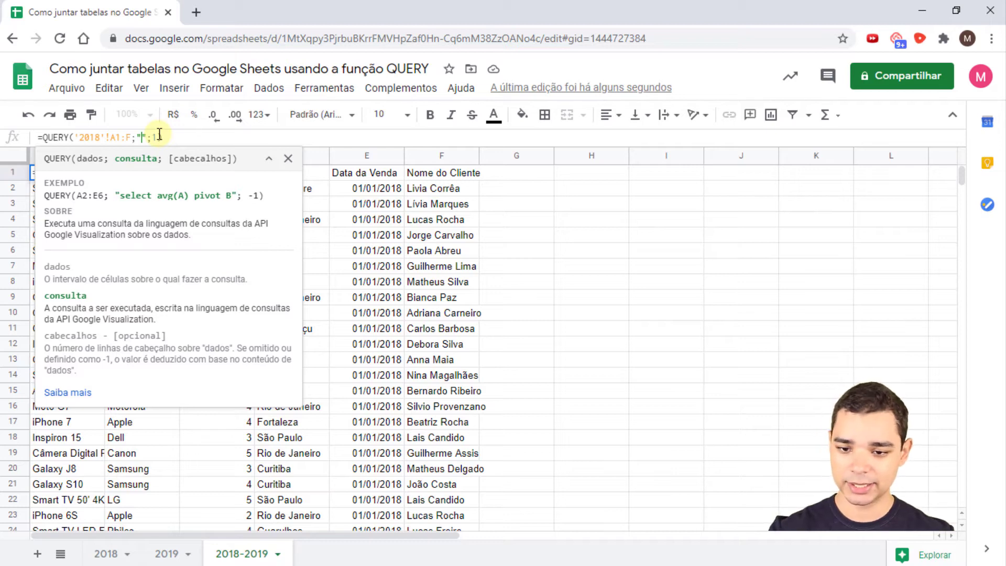
key(Return)
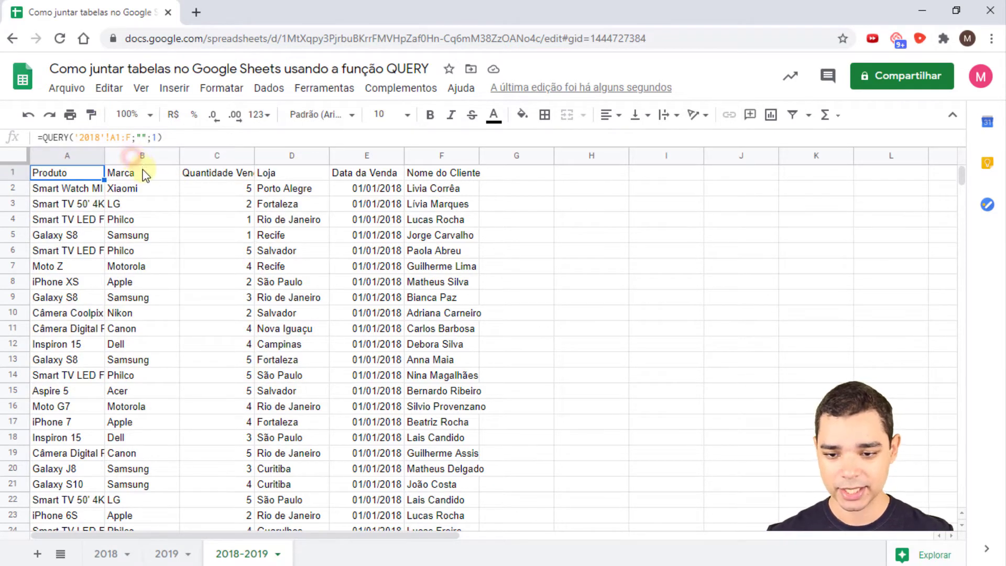
click(139, 156)
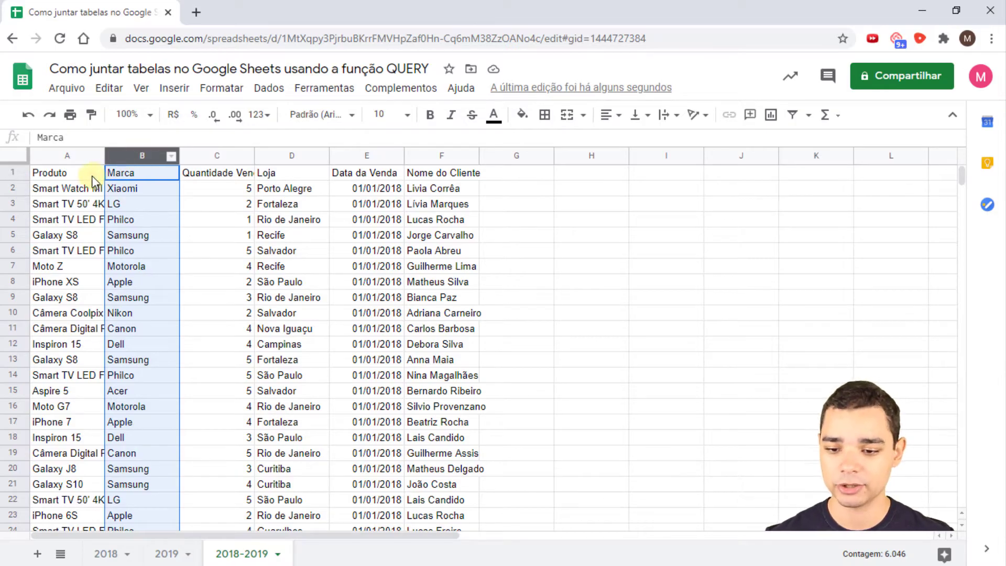
click(79, 172)
click(142, 137)
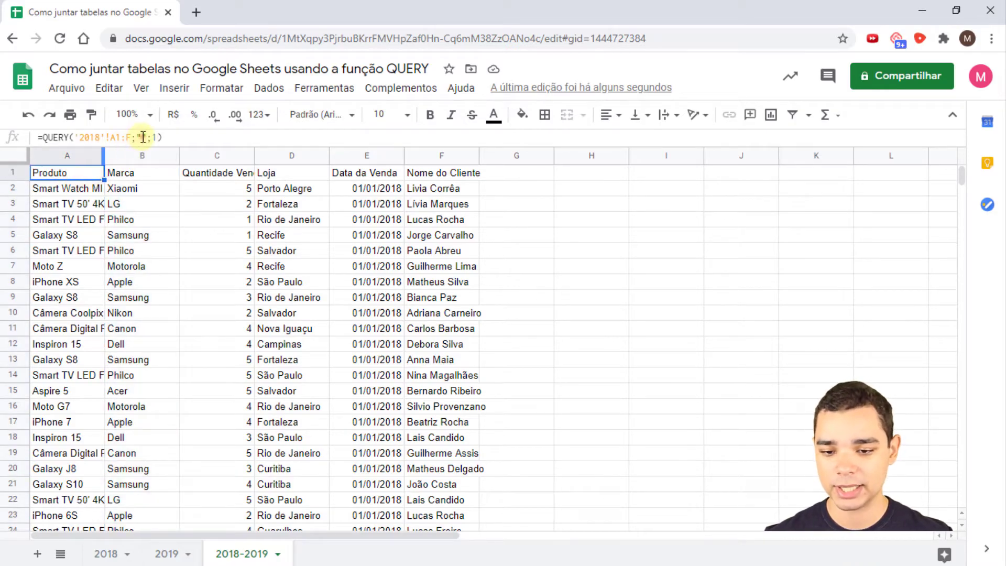
click(143, 137)
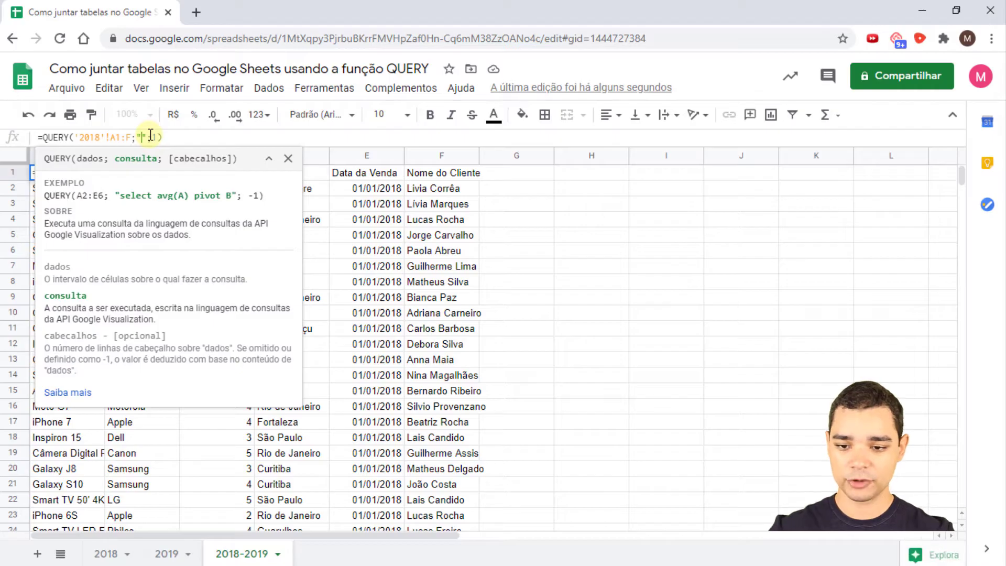
text(S)
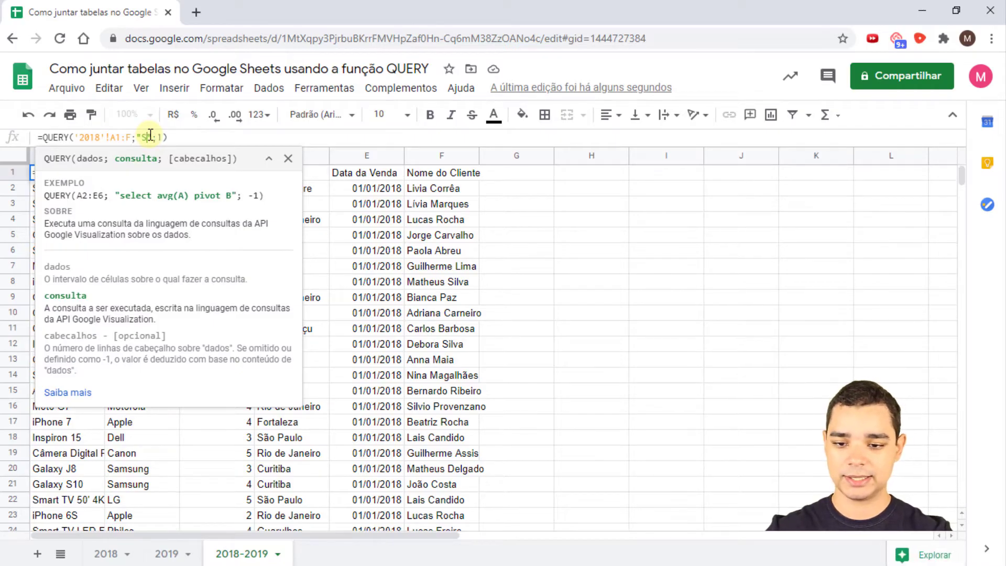
text(ELECT )
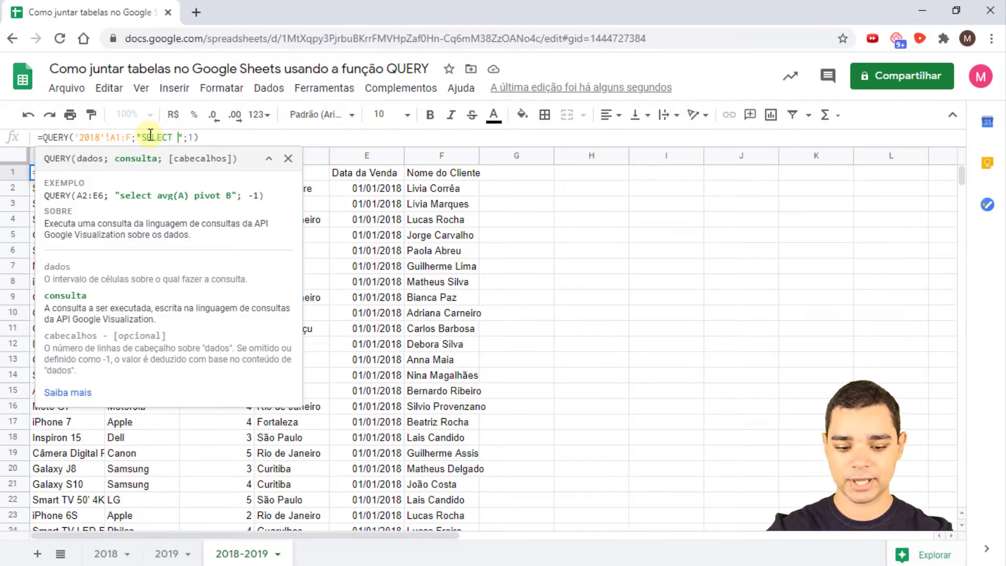
text(* )
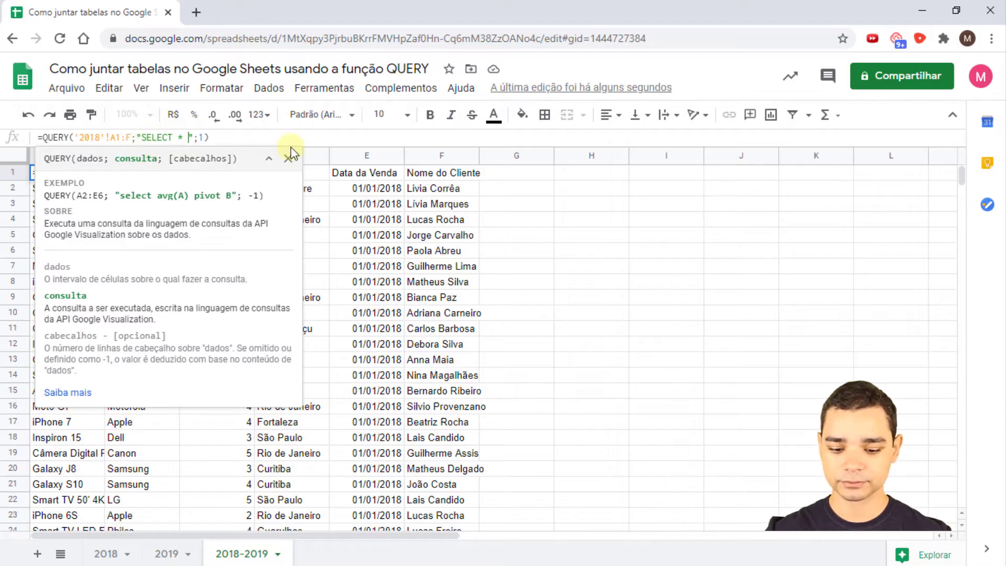
text(WHERE)
text( B = )
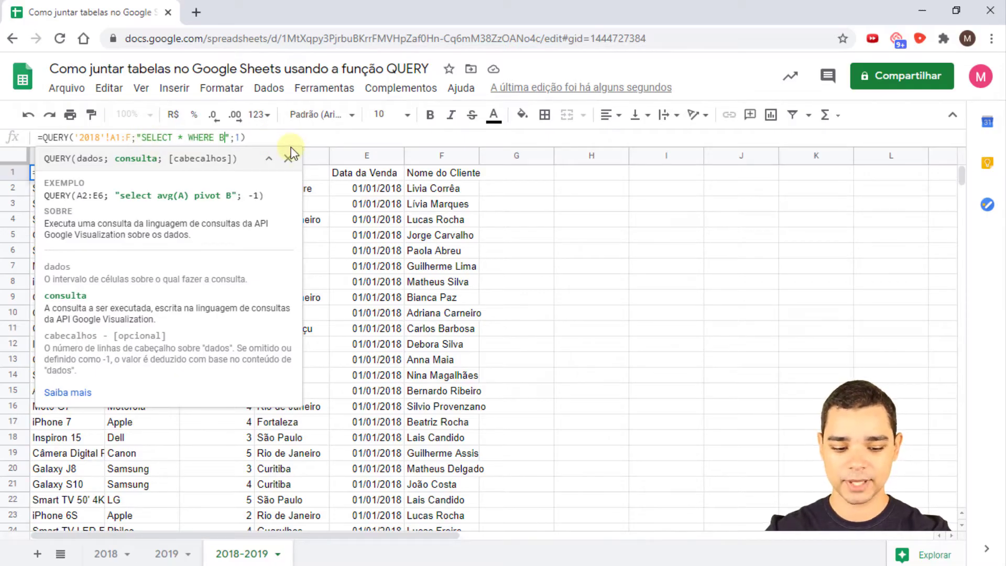
text(')
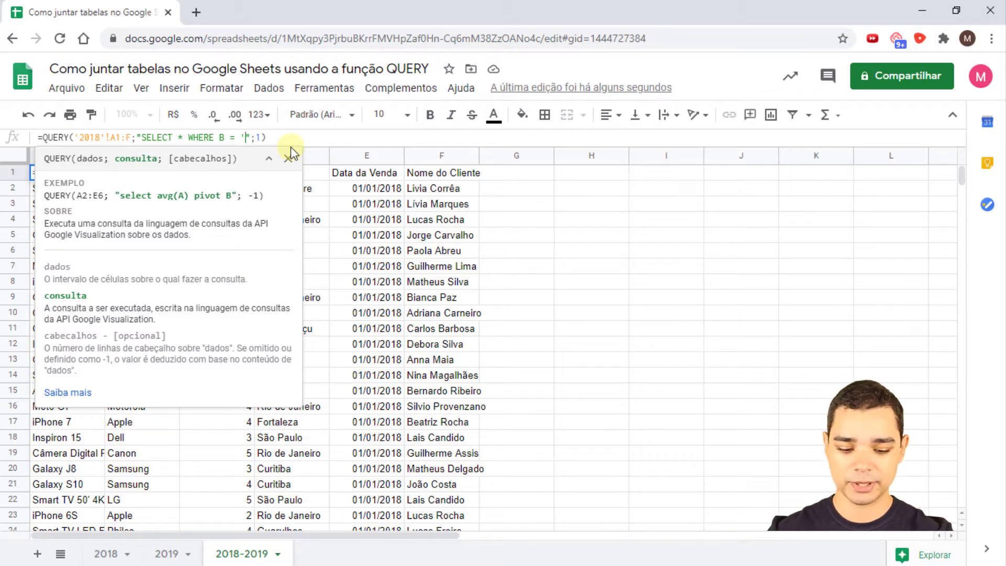
text(LG')
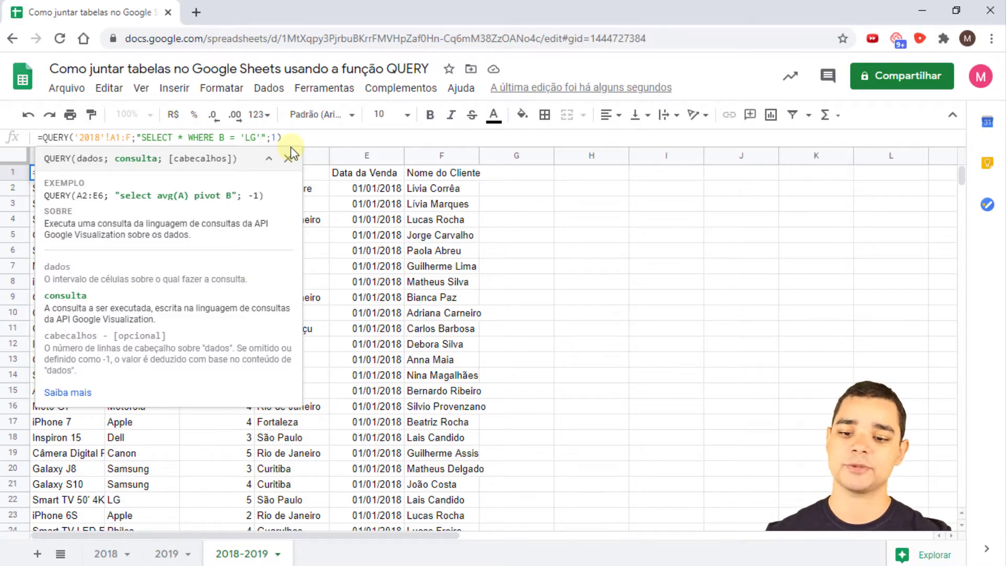
key(Return)
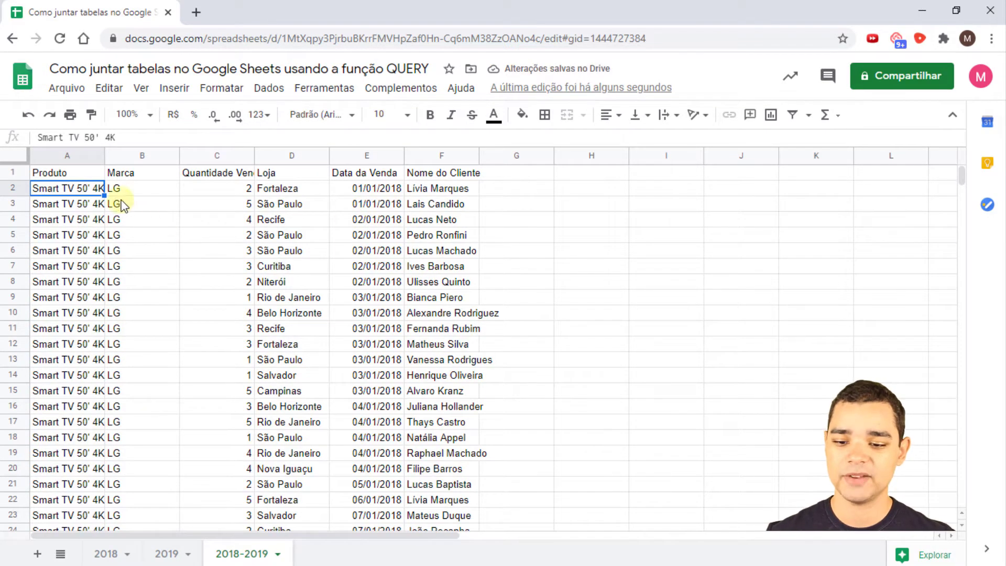
- Check that the Marca column now shows only LG in the results
click(130, 174)
click(103, 189)
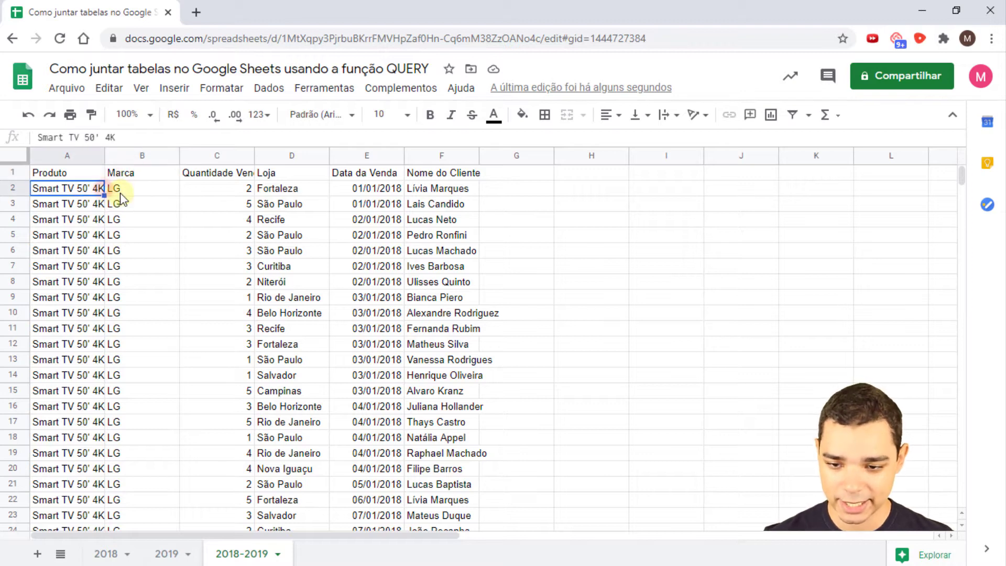
click(121, 192)
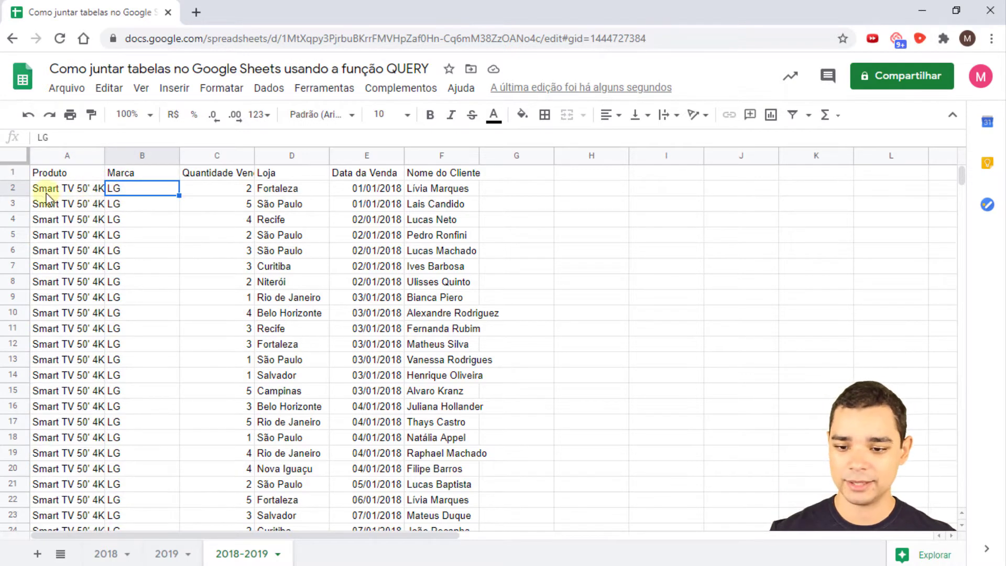
click(74, 175)
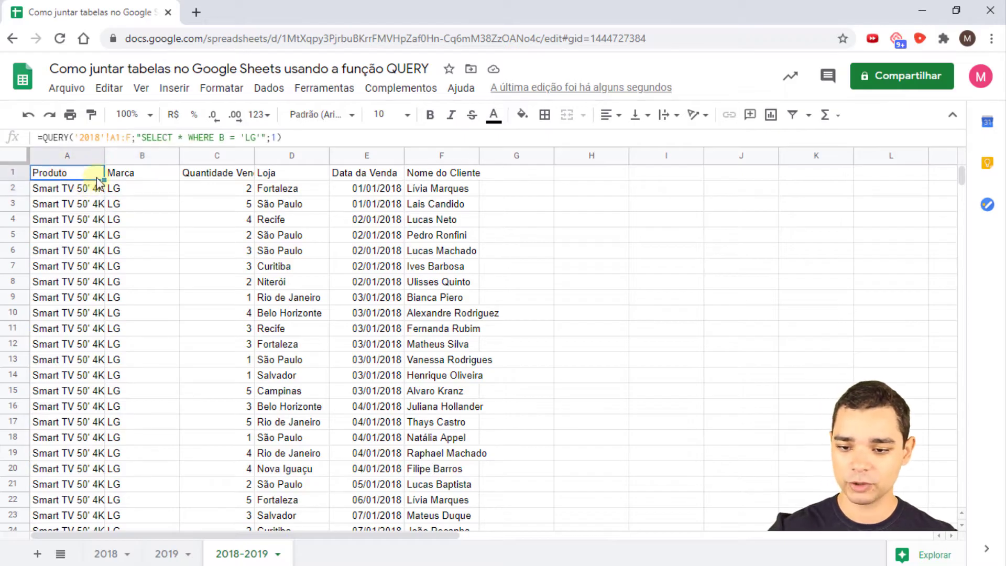
- Replace * with A, C, F in the SELECT clause to show product, quantity and customer only
key(F2)
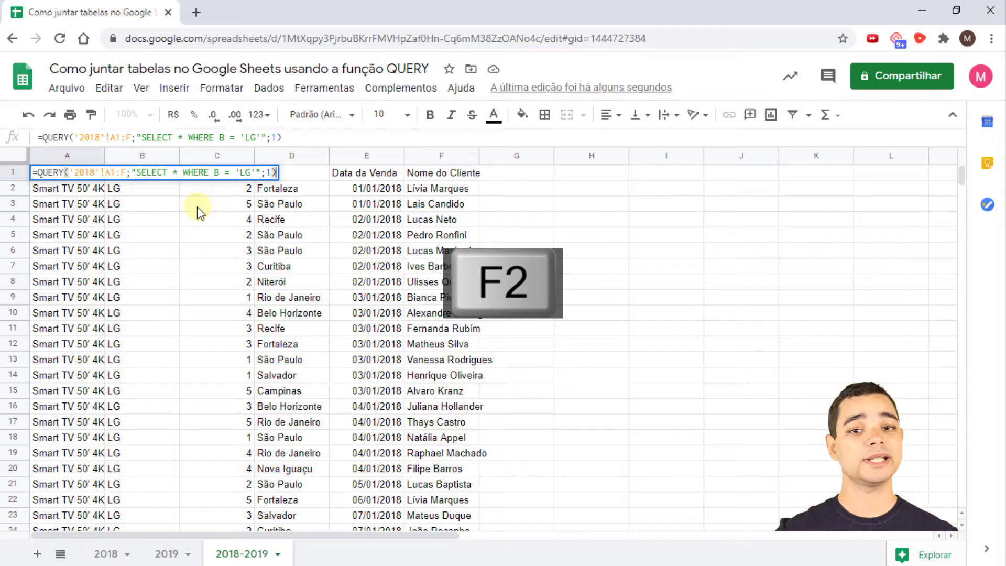
double_click(139, 172)
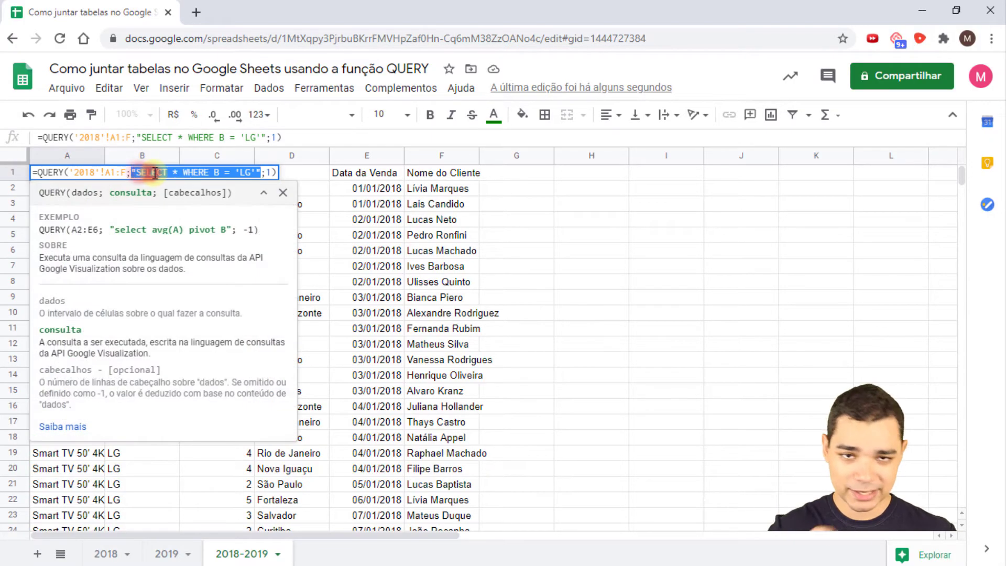
click(143, 173)
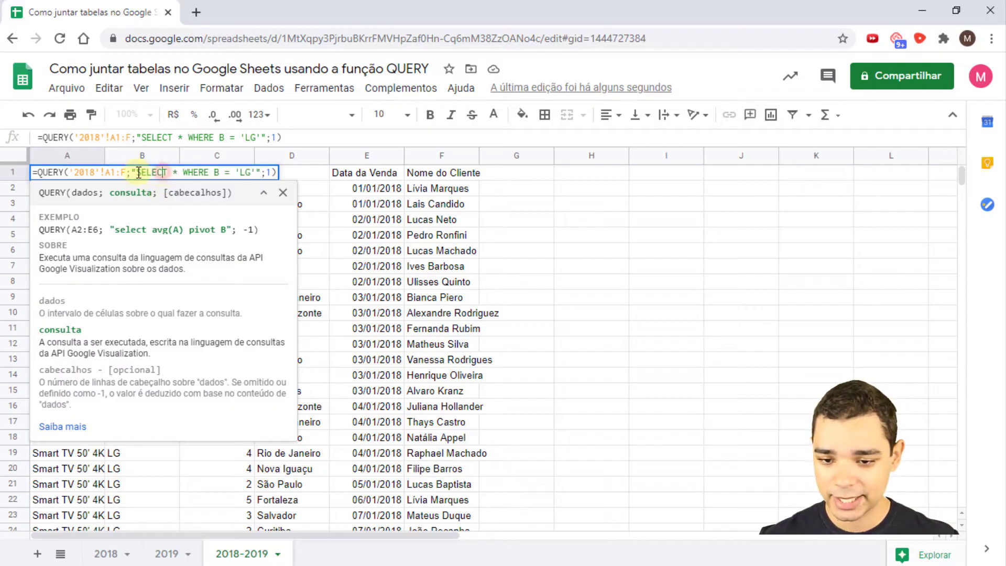
mouse_move(145, 172)
mouse_down()
mouse_move(159, 175)
mouse_move(147, 173)
mouse_up()
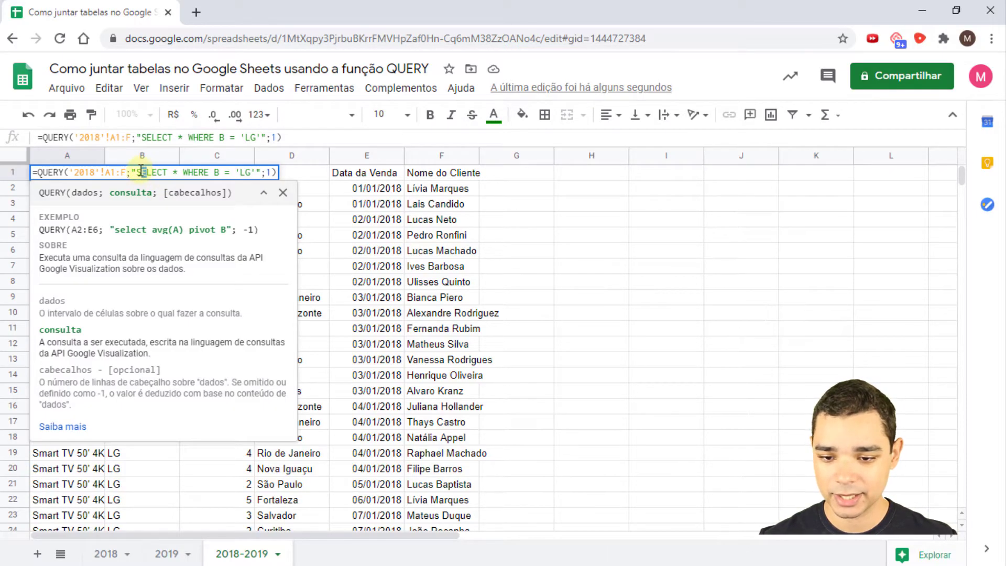
drag(171, 173, 180, 173)
click(180, 172)
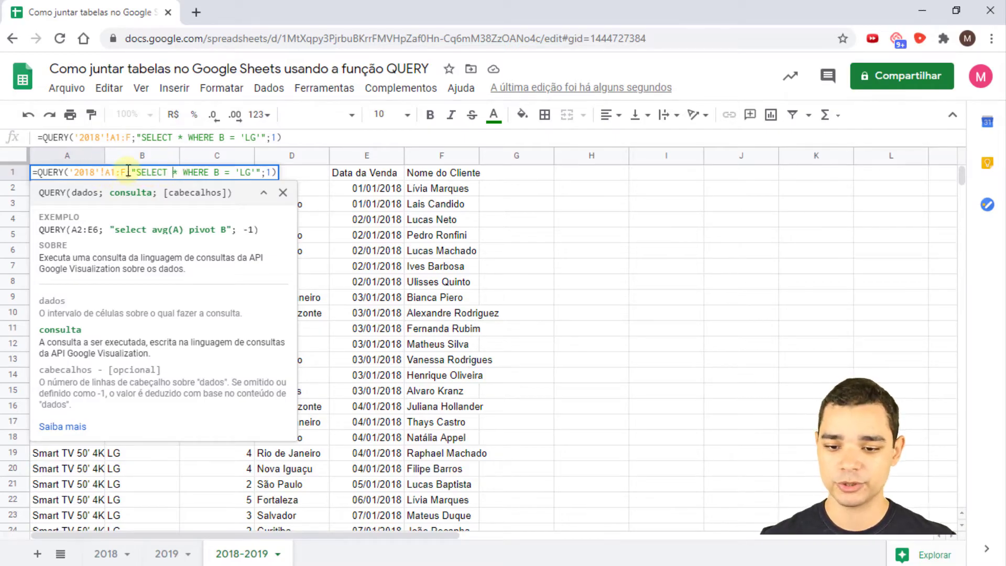
click(180, 173)
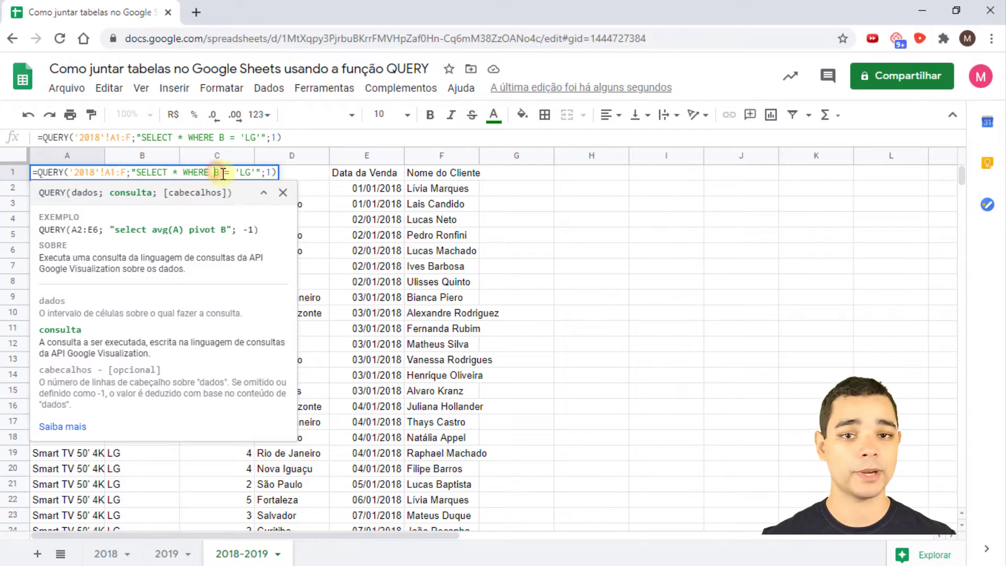
click(244, 172)
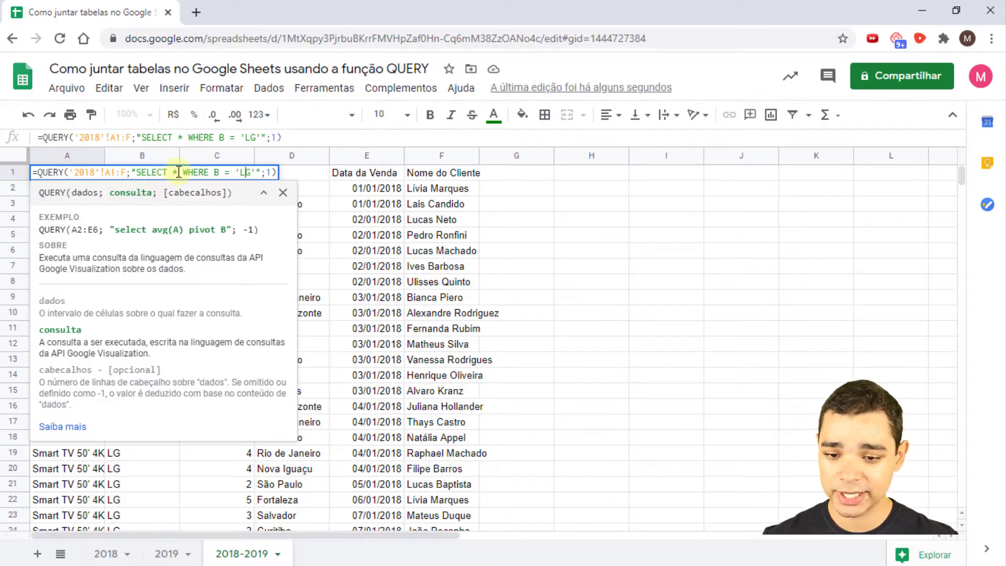
key(BackSpace)
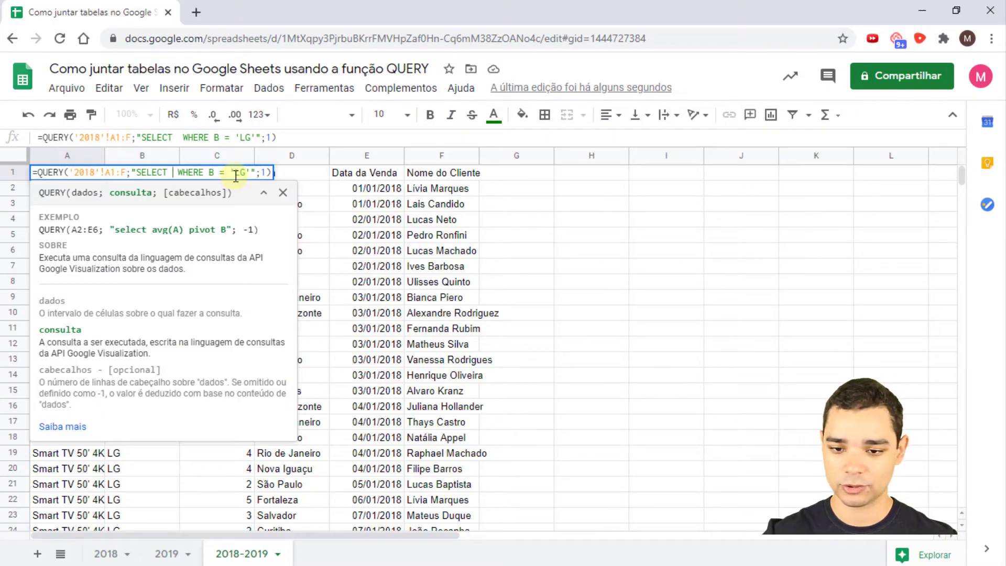
text(A,)
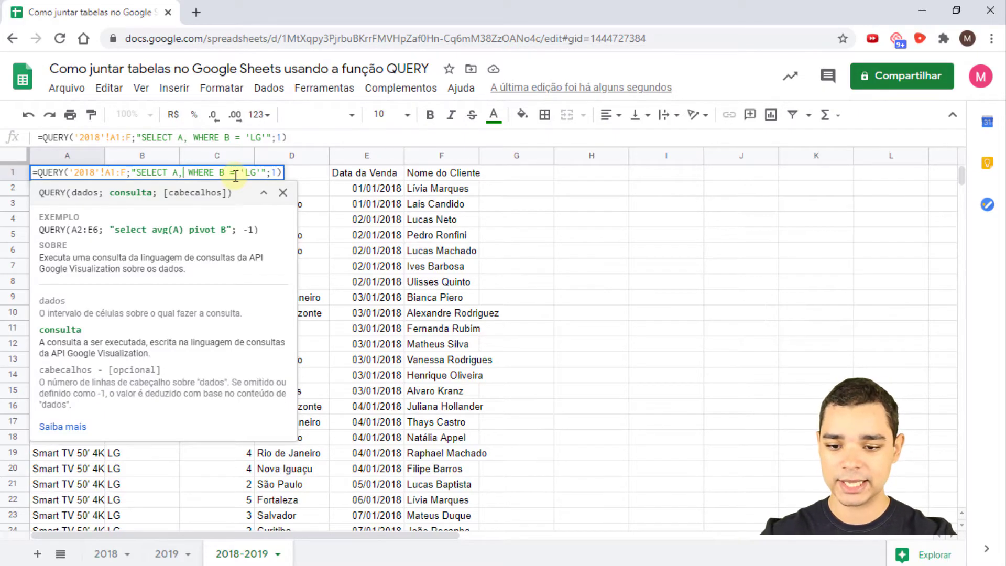
text( C )
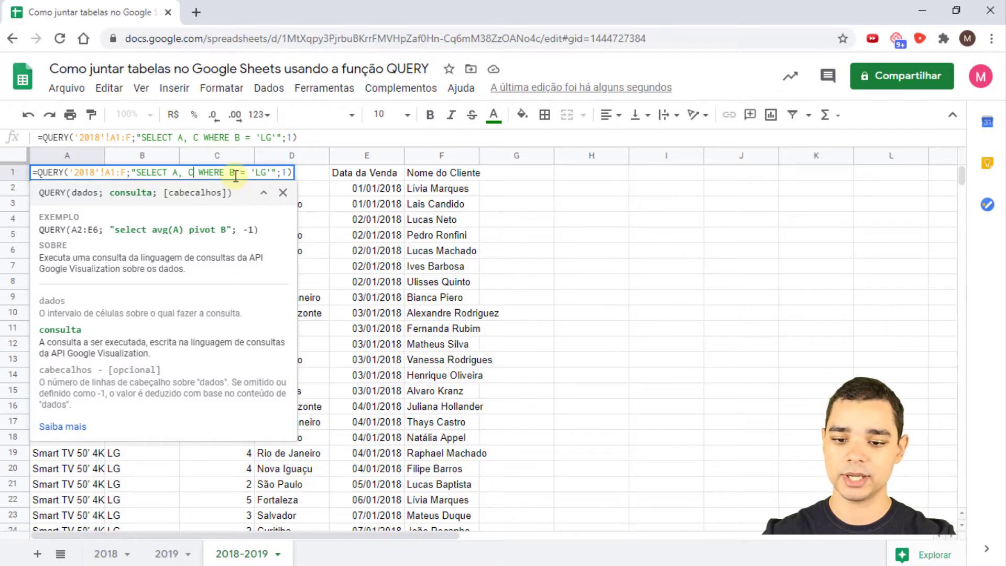
text(, D)
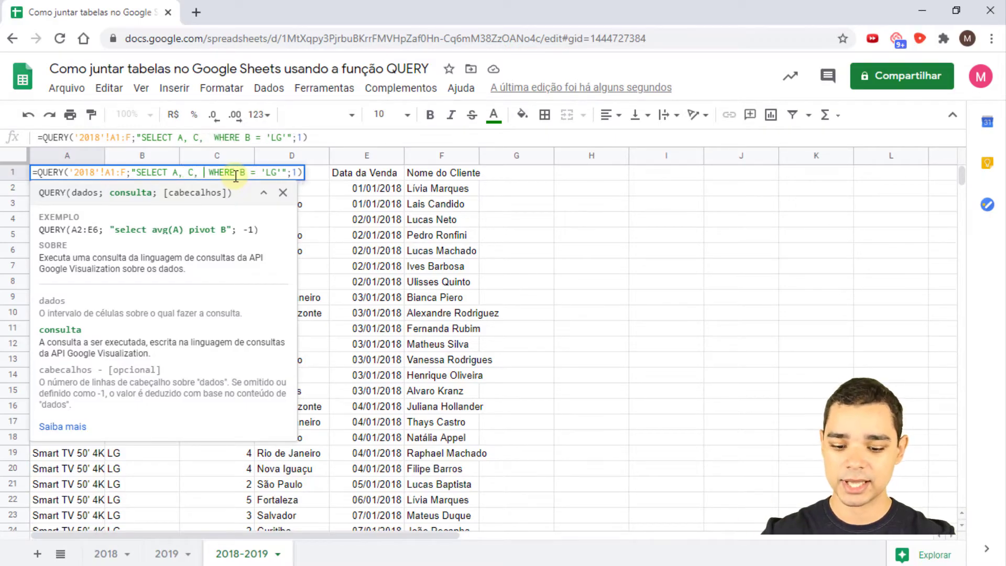
key(BackSpace)
text(F)
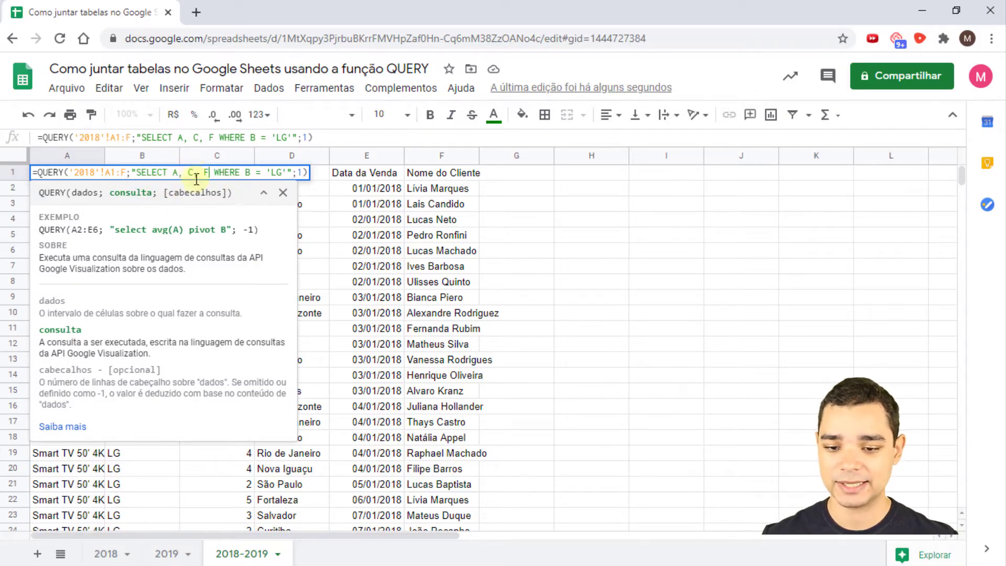
click(250, 173)
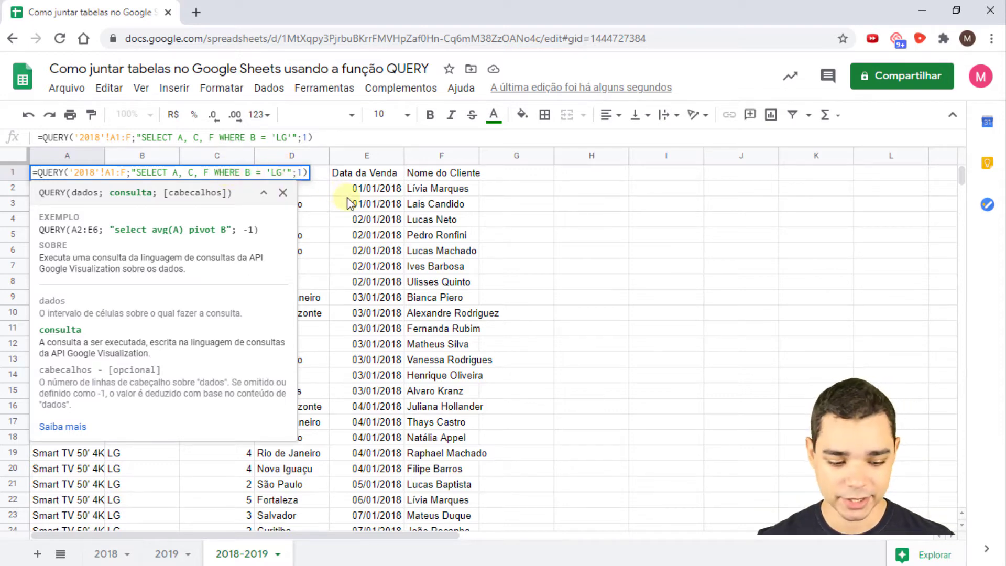
key(Return)
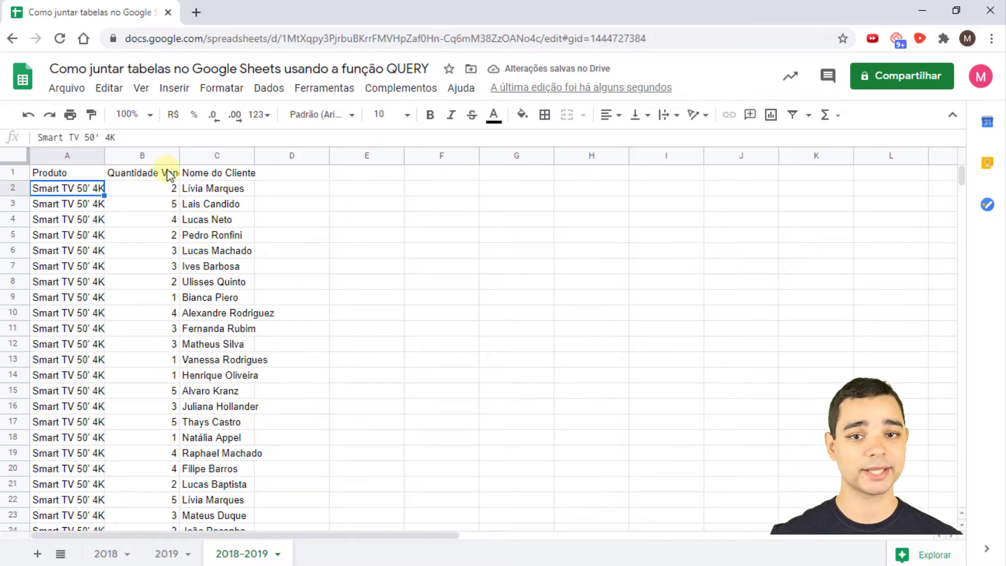
- Replace the A, C, F column list with * in the A1 query's SELECT clause
click(104, 178)
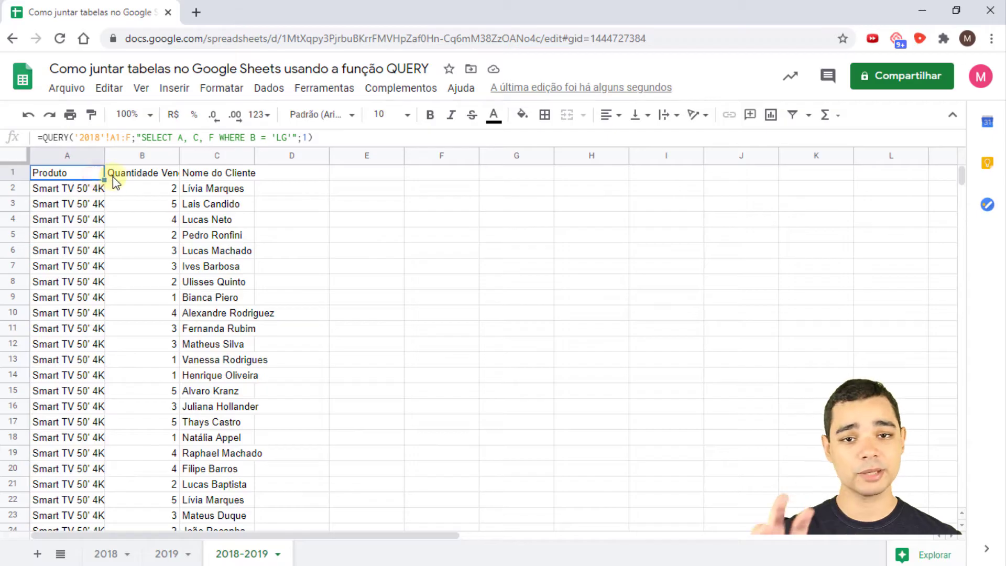
key(F2)
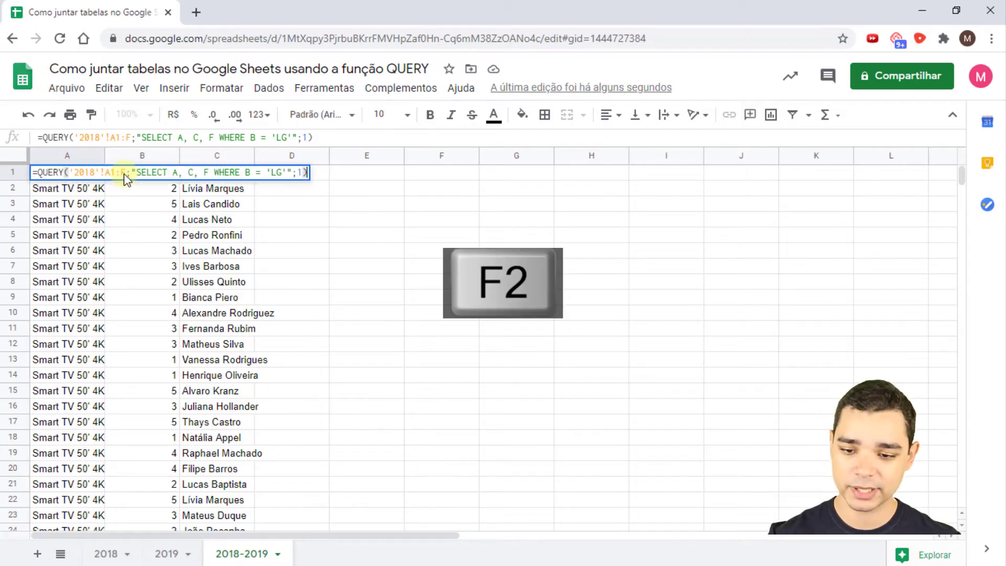
click(173, 173)
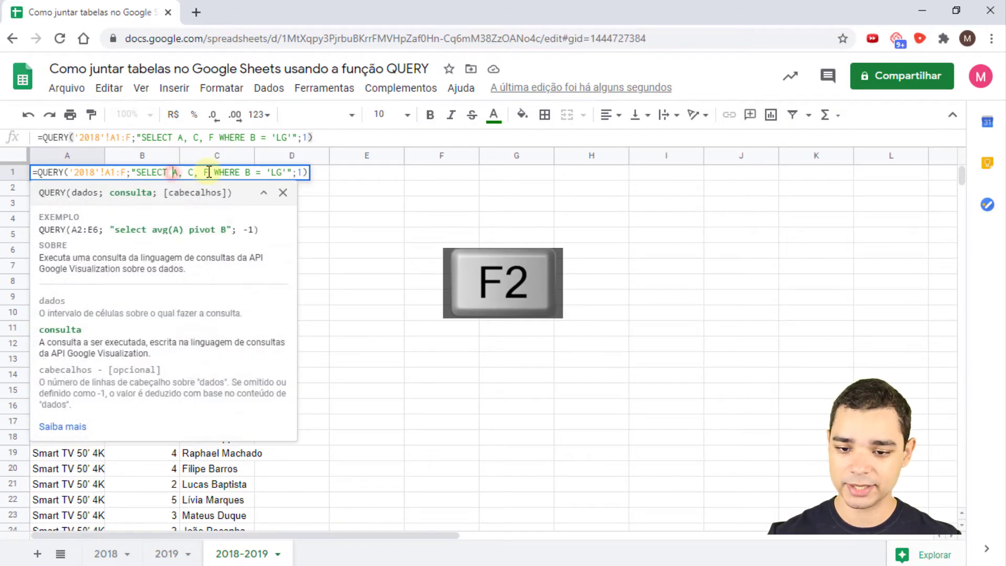
key(Delete)
key(Delete)
key(Delete)
key(Delete)
key(Delete)
key(Delete)
key(Delete)
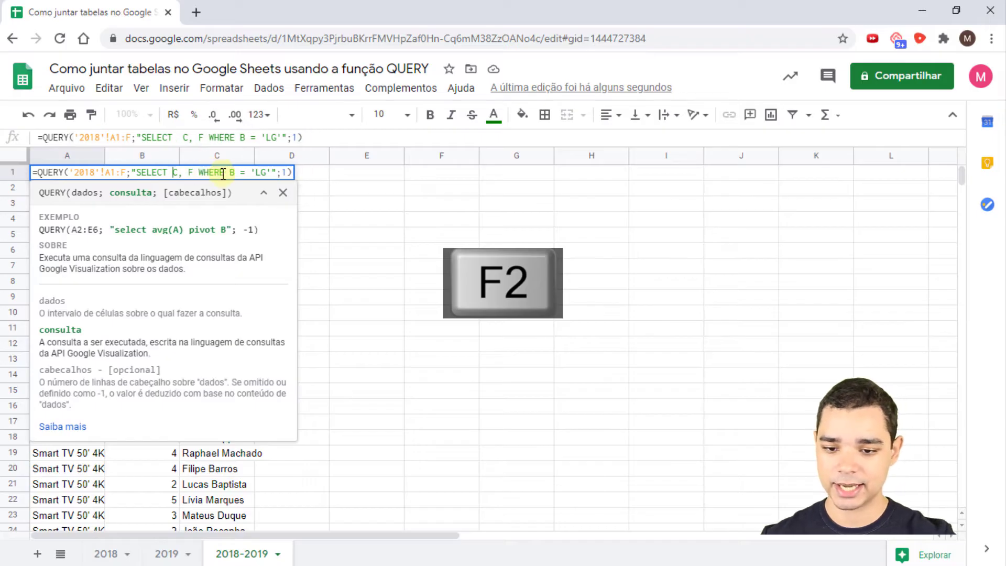
text(*)
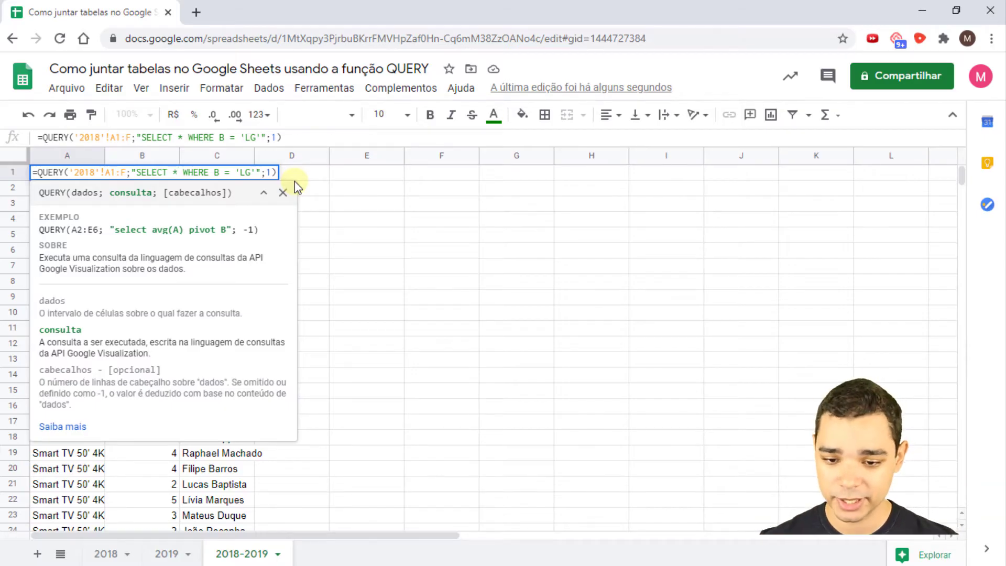
click(261, 172)
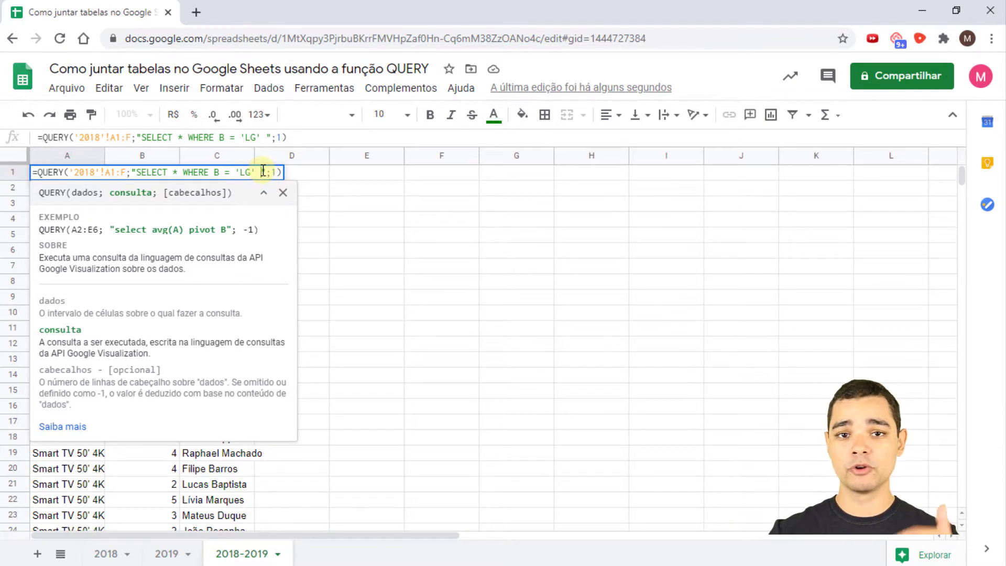
- Add AND D = 'Rio de Janeiro' after the 'LG' condition in the A1 query and commit it
text(an)
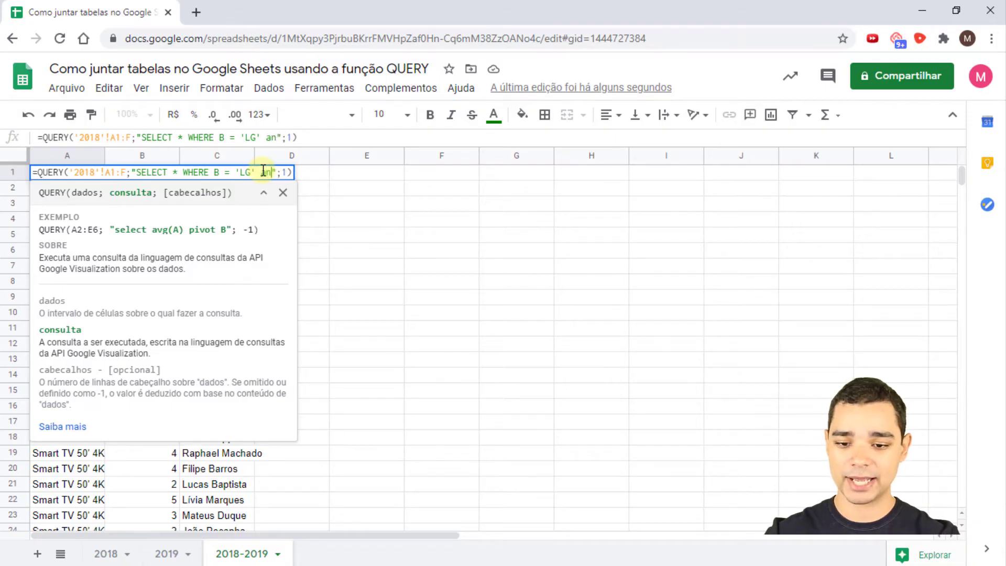
key(BackSpace)
key(BackSpace)
text(AND)
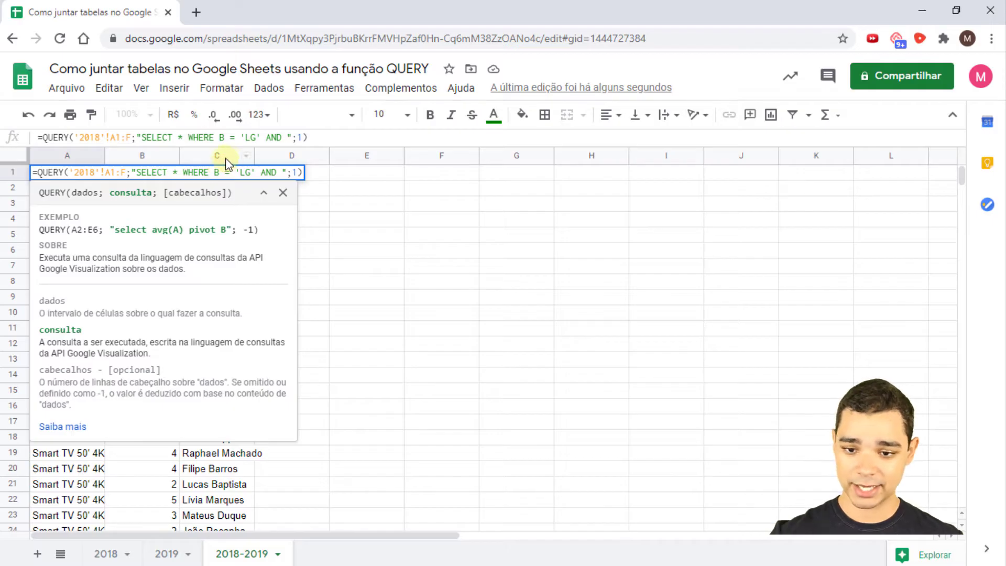
click(254, 173)
click(279, 173)
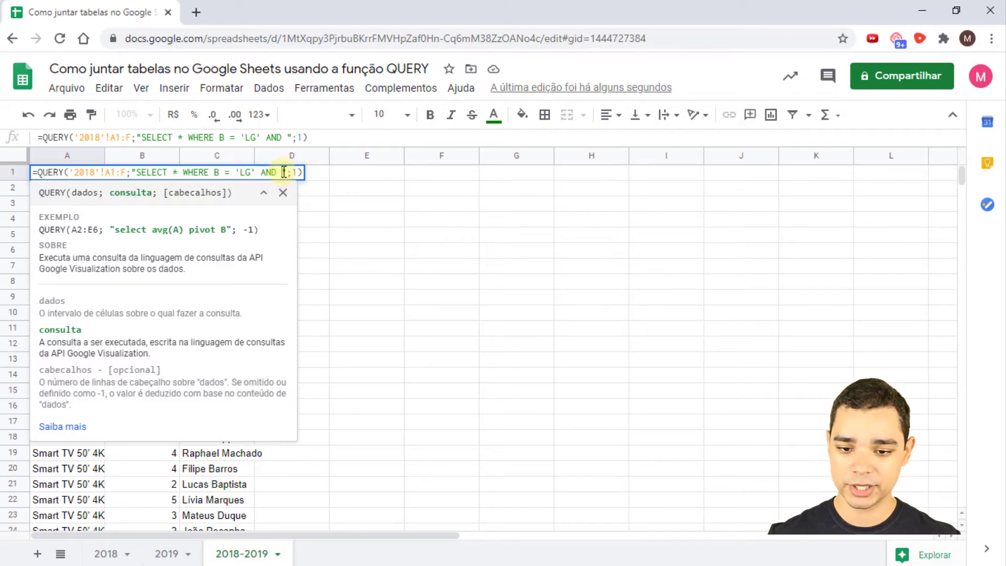
click(284, 173)
text(D)
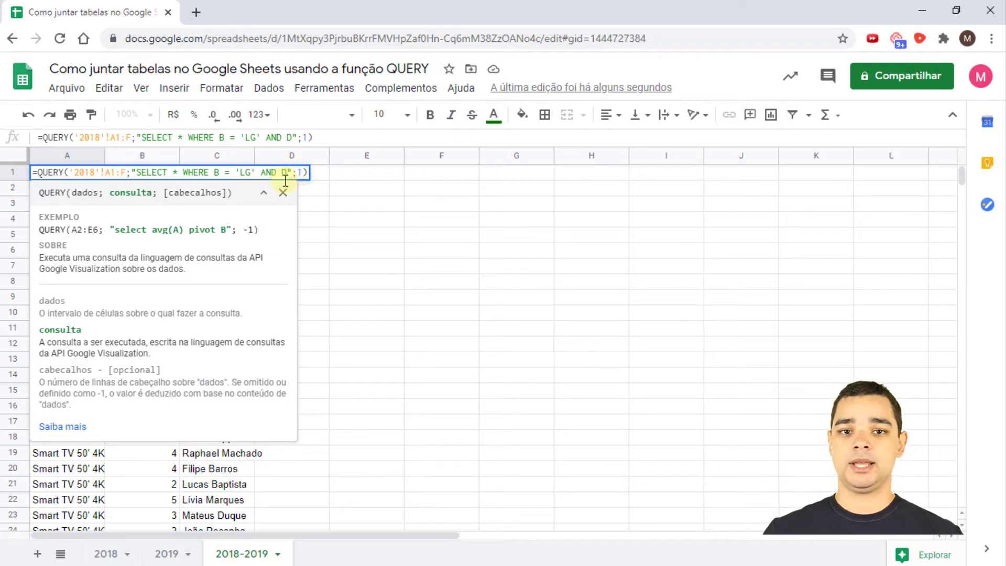
text( = ')
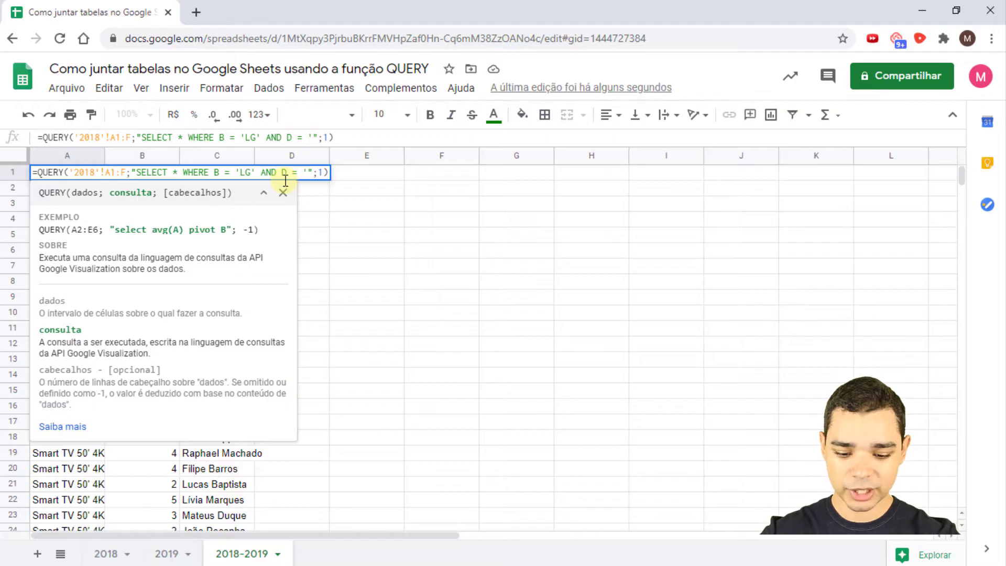
text(Rio de J)
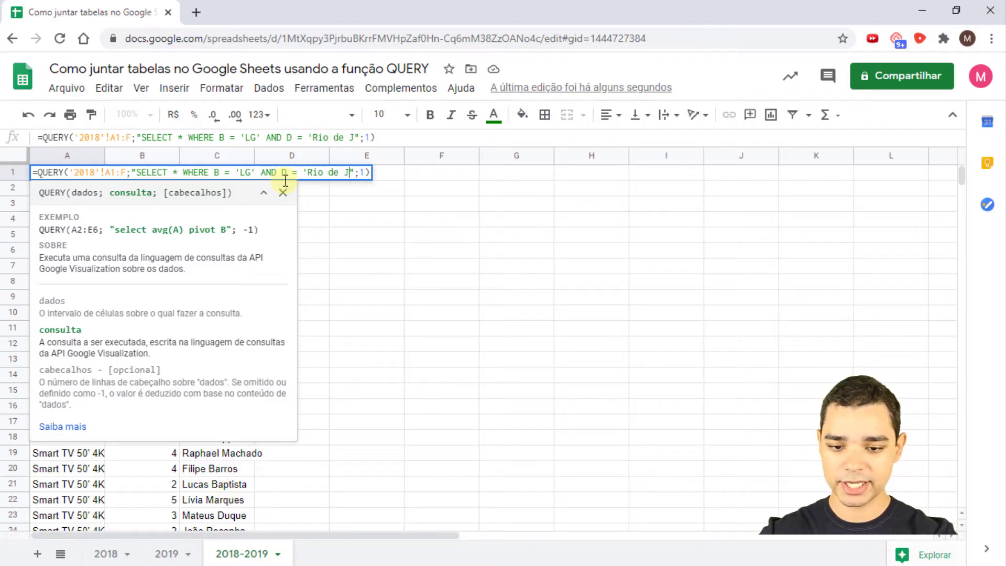
text(aneiro')
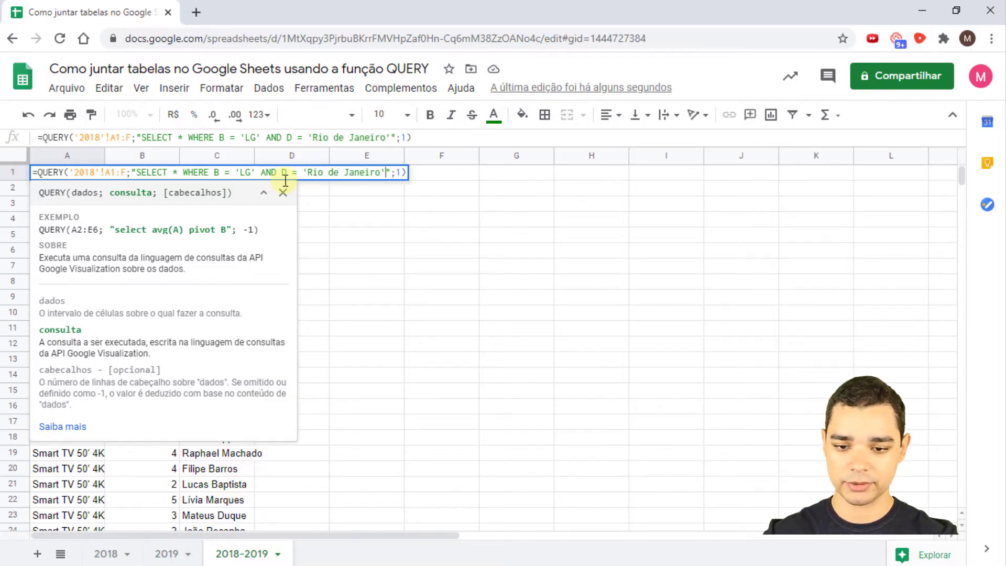
key(Return)
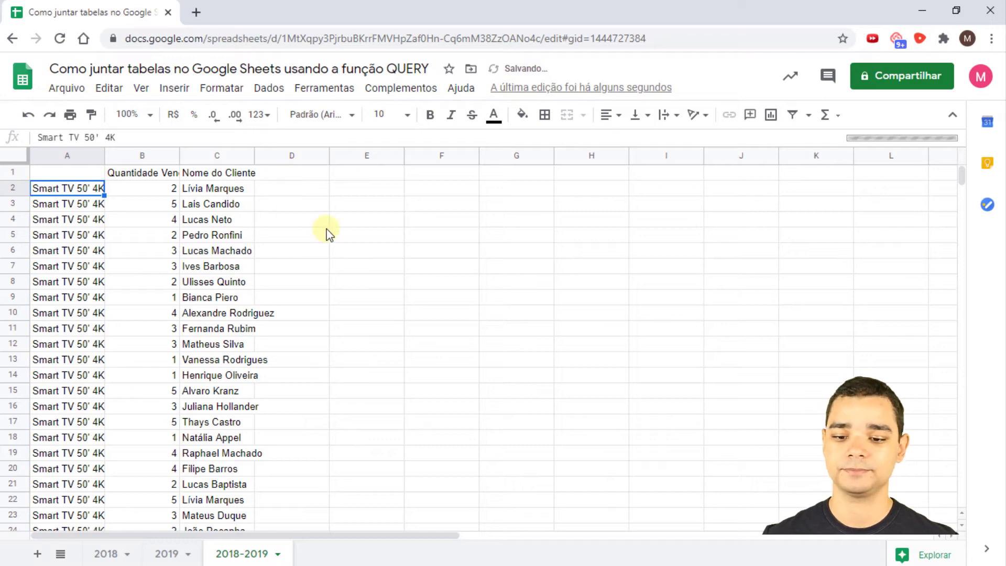
click(146, 155)
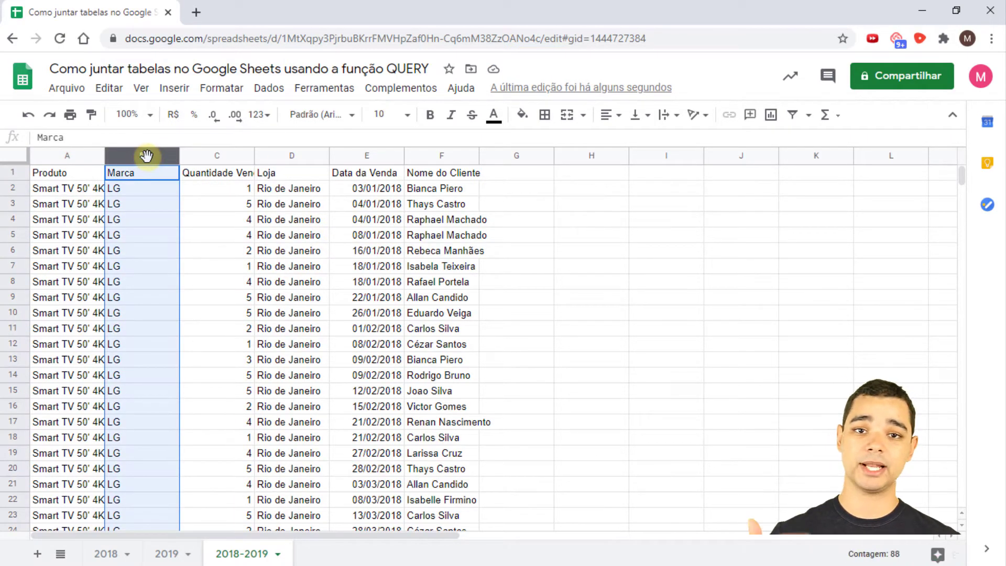
click(295, 160)
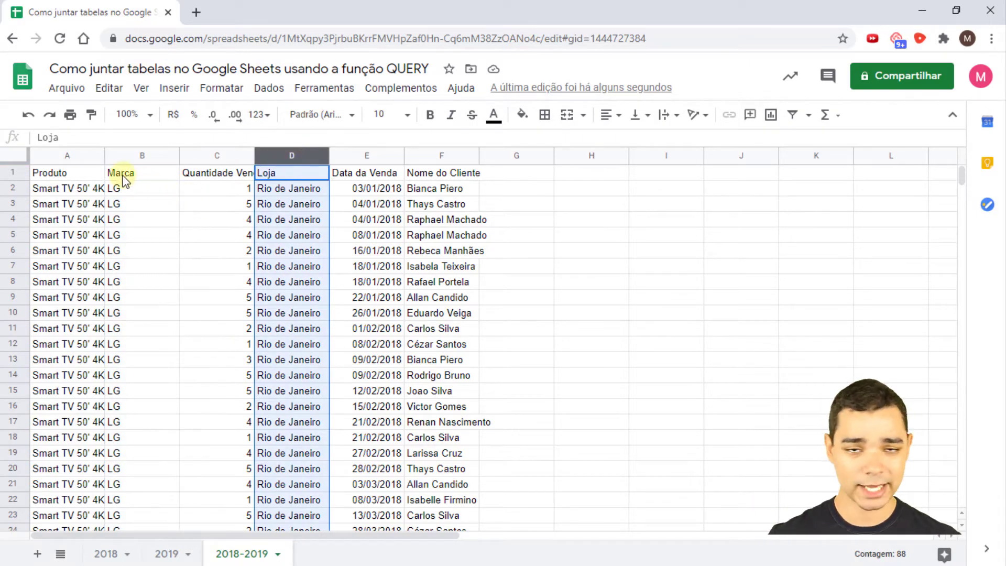
click(93, 174)
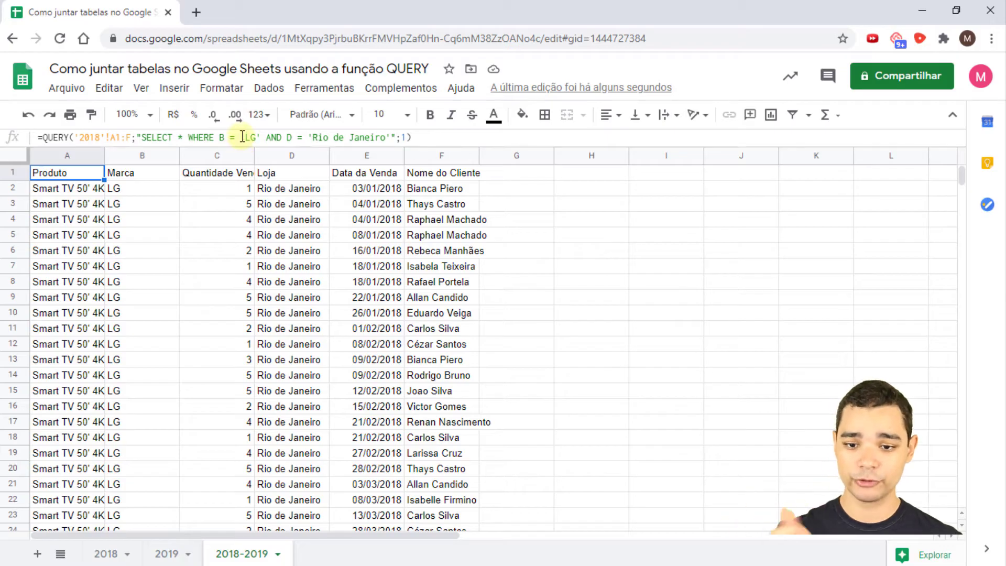
click(153, 138)
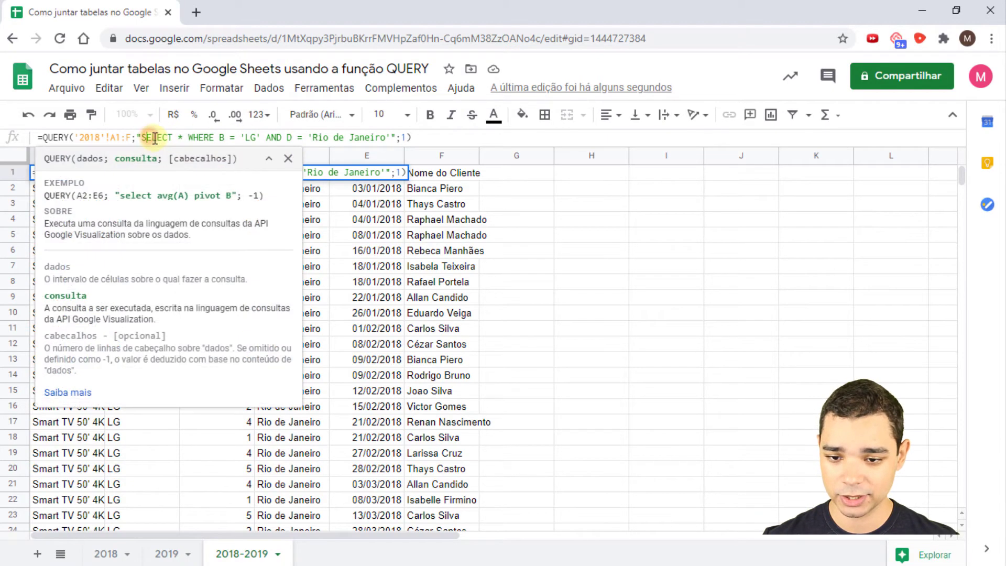
click(182, 137)
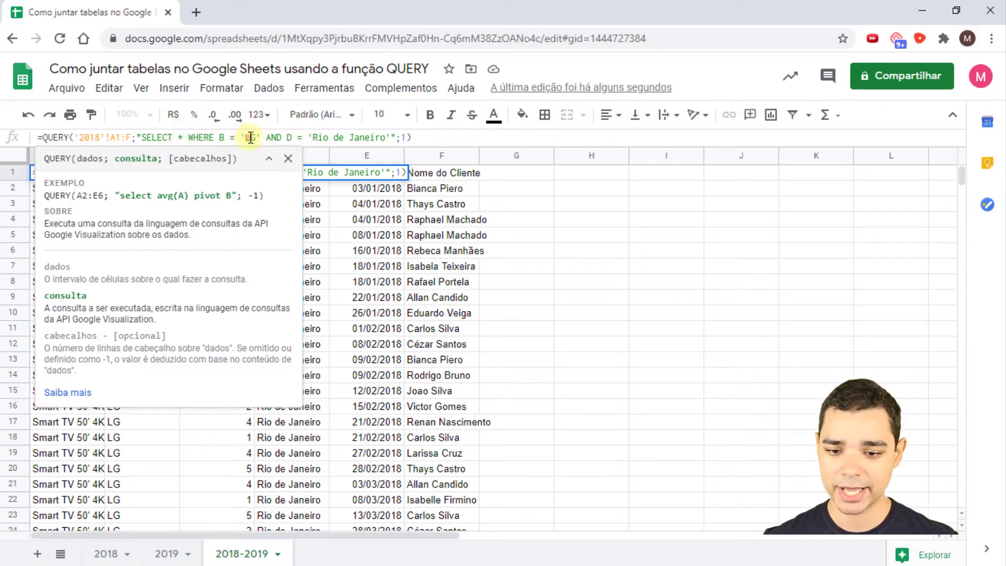
click(294, 137)
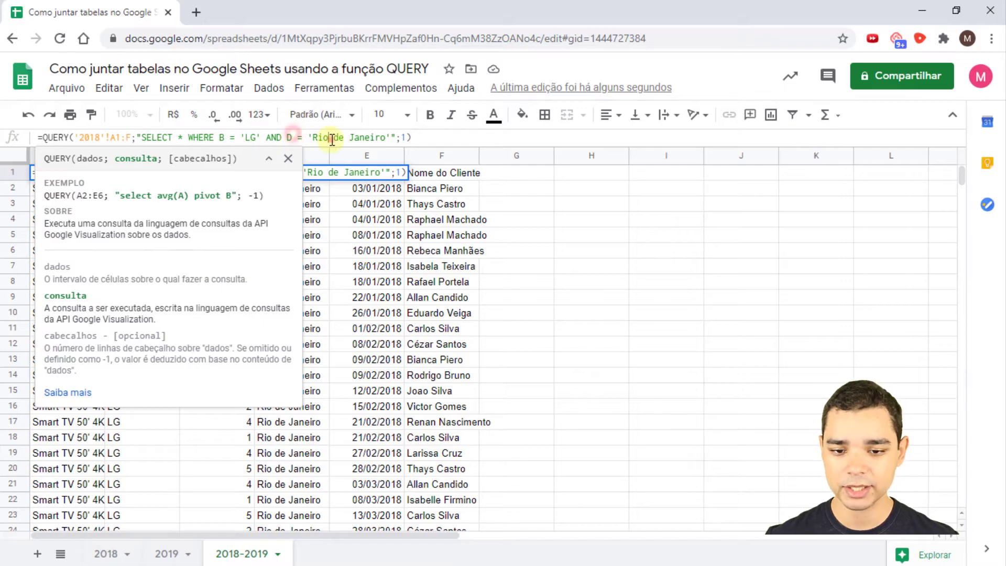
click(403, 137)
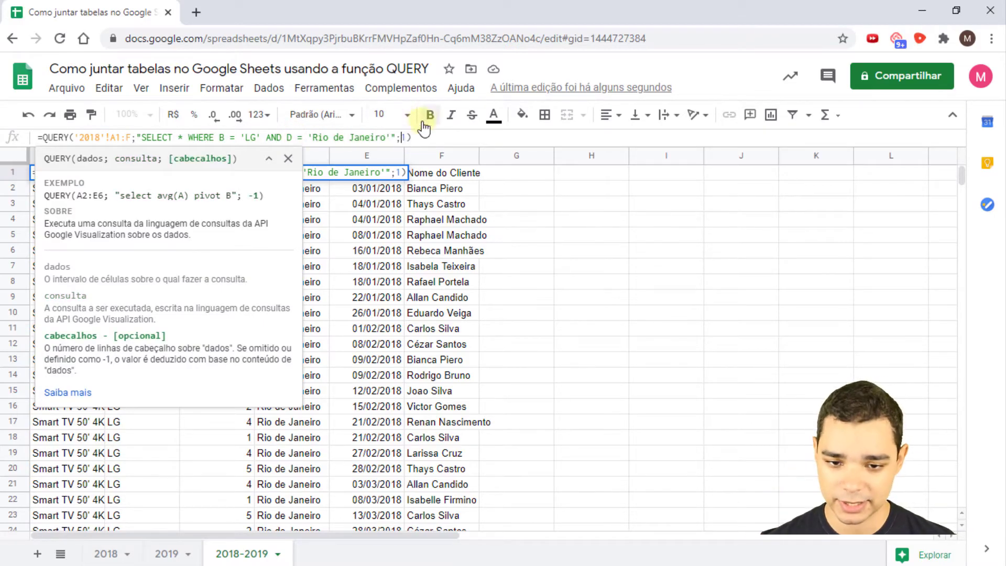
click(424, 137)
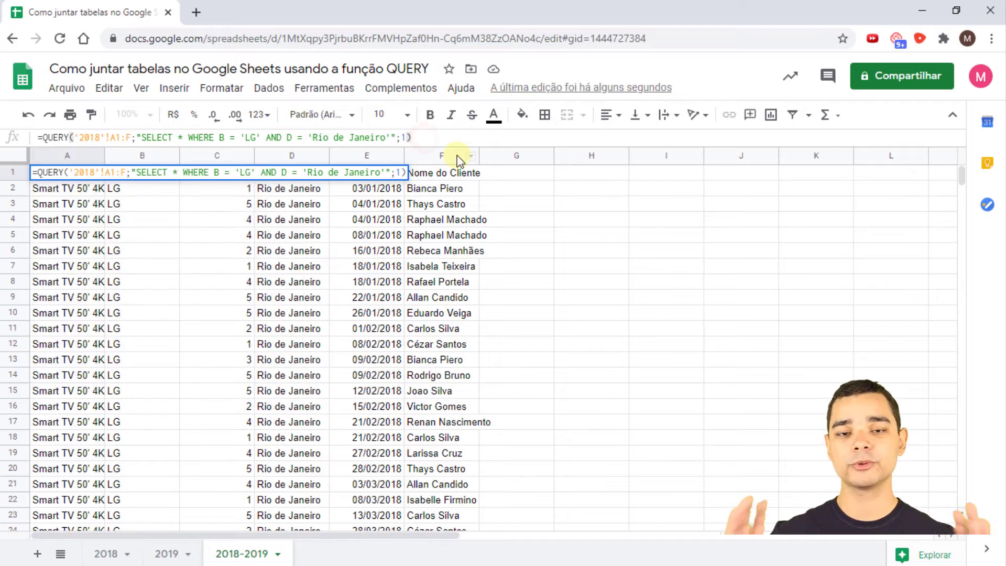
click(393, 137)
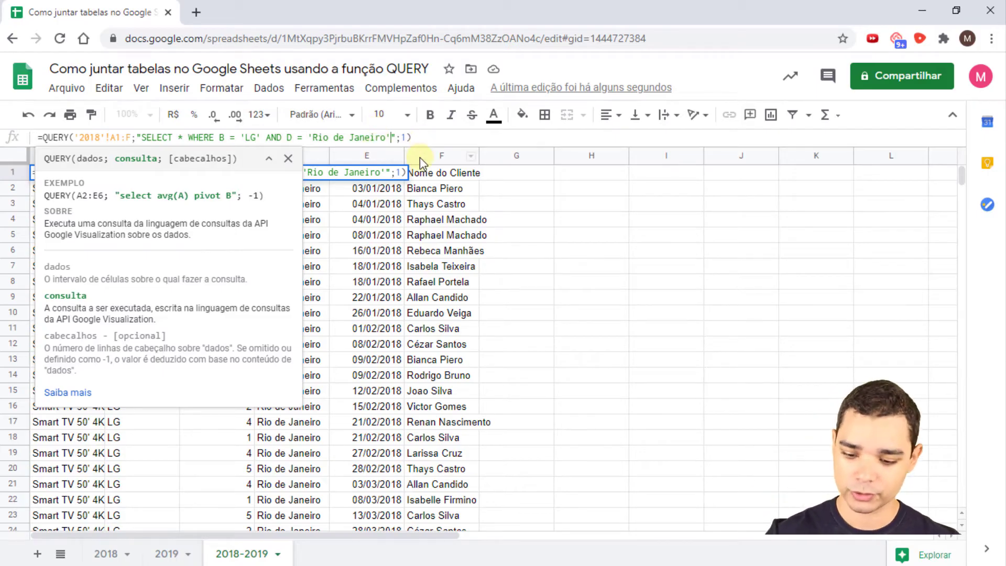
key(Escape)
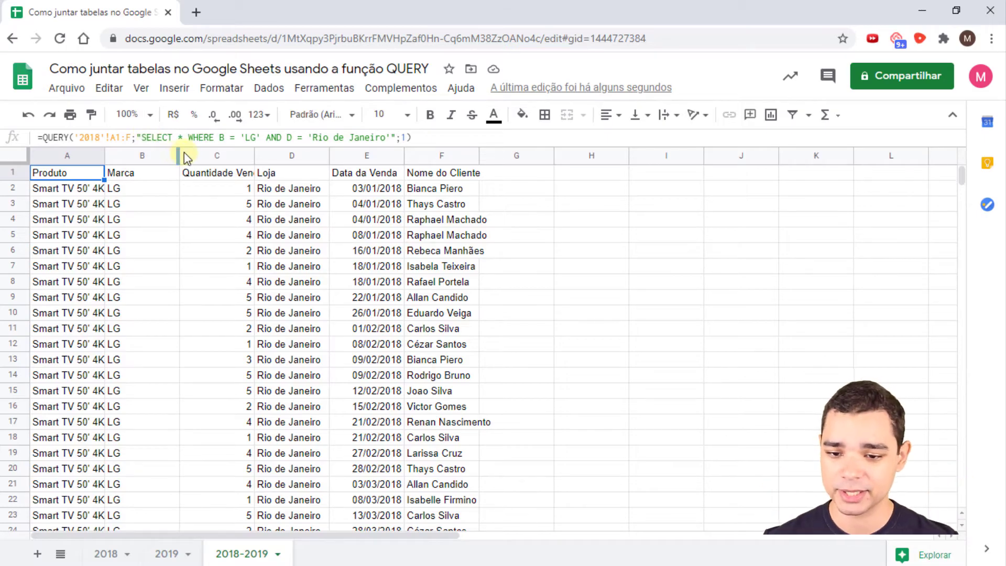
- Delete the LG and Rio de Janeiro conditions so the A1 QUERY's query string is ""
click(144, 137)
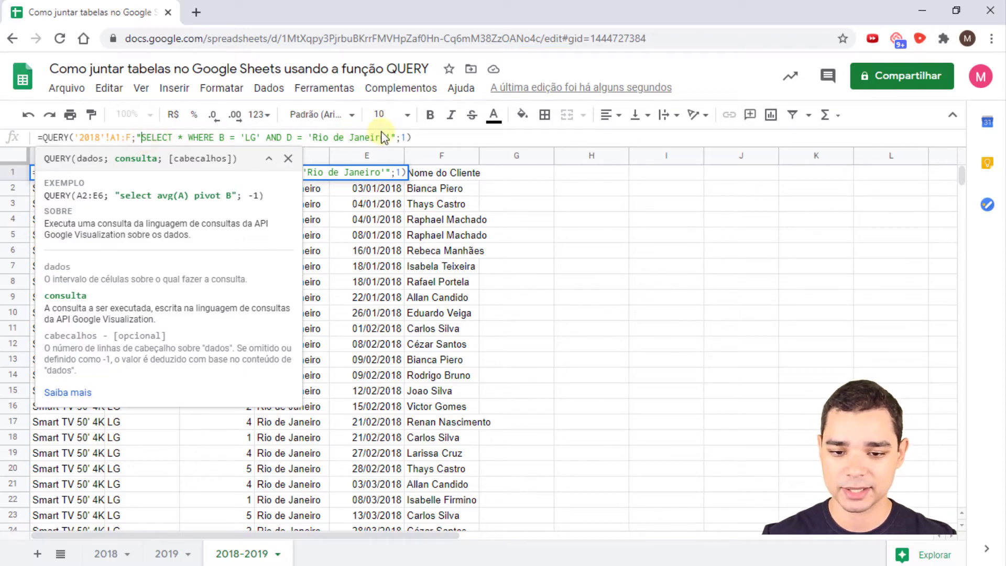
key(Delete)
key(Delete)
key(Delete)
key(Delete)
key(Delete)
key(Delete)
key(Delete)
key(Delete)
key(Delete)
key(Delete)
key(Delete)
key(Delete)
key(Delete)
key(Delete)
key(Delete)
key(Delete)
key(Delete)
key(Delete)
key(Delete)
key(Delete)
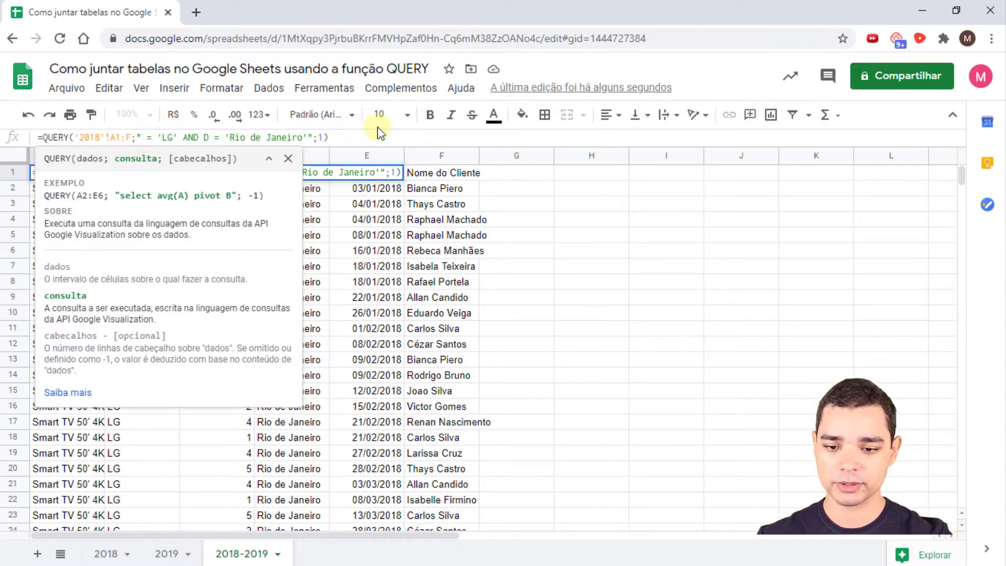
key(Delete)
key(Delete)
key(Delete)
key(Delete)
key(Delete)
key(Delete)
key(Delete)
key(Delete)
key(Delete)
key(Delete)
key(Delete)
key(Delete)
key(Delete)
key(Delete)
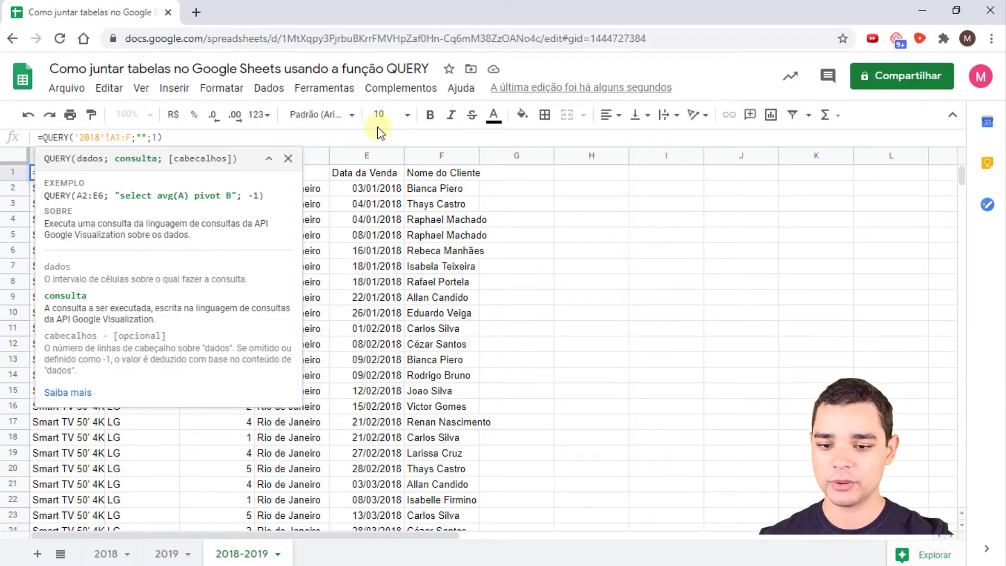
key(Return)
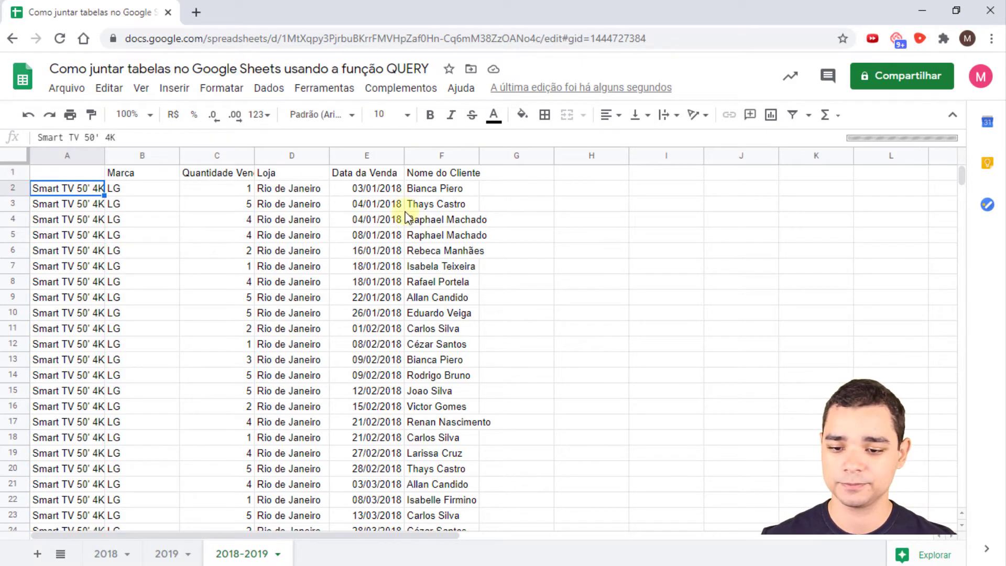
- In A1's formula, highlight the '2018'!A1:F range and set the cursor right after QUERY(
click(87, 174)
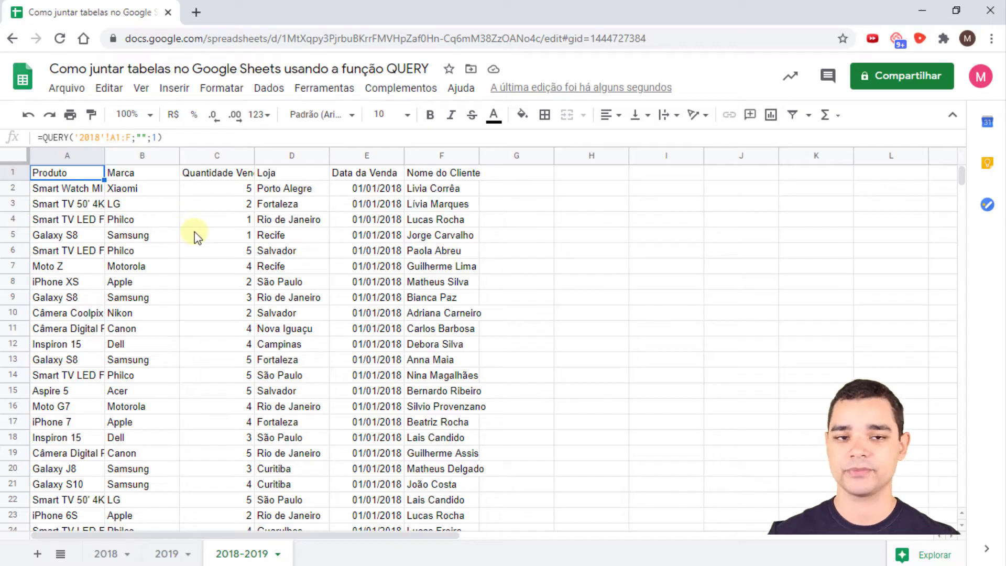
drag(74, 137, 130, 137)
click(73, 138)
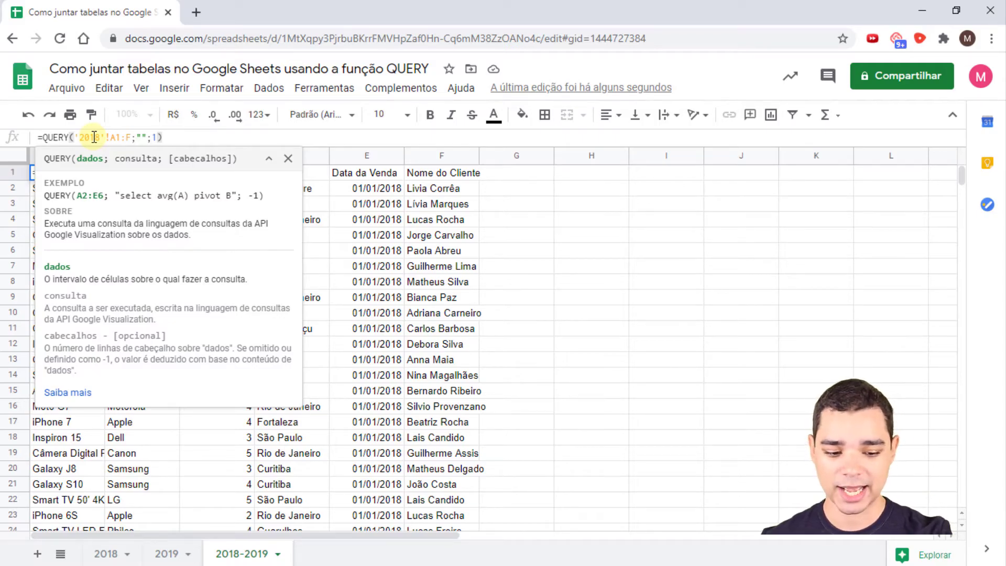
- Change the QUERY's data range to {'2018'!A1:F;'2019'!A2:F} to stack both years
text({)
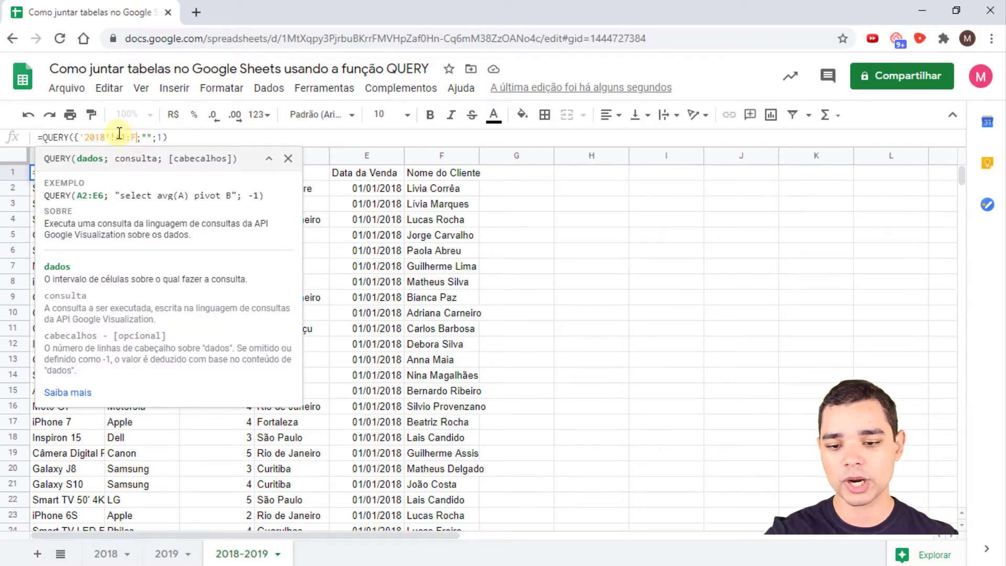
text(;)
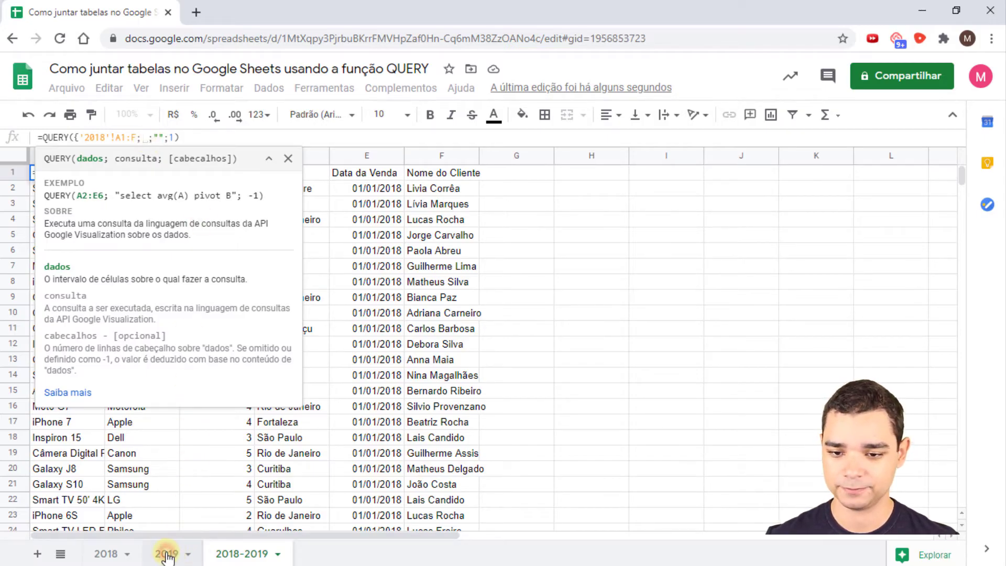
click(166, 554)
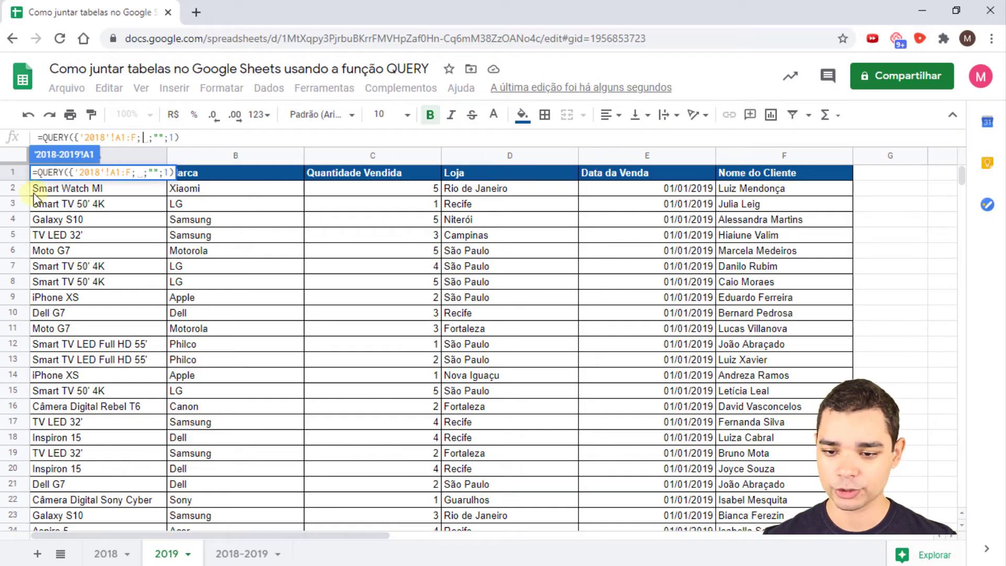
click(49, 192)
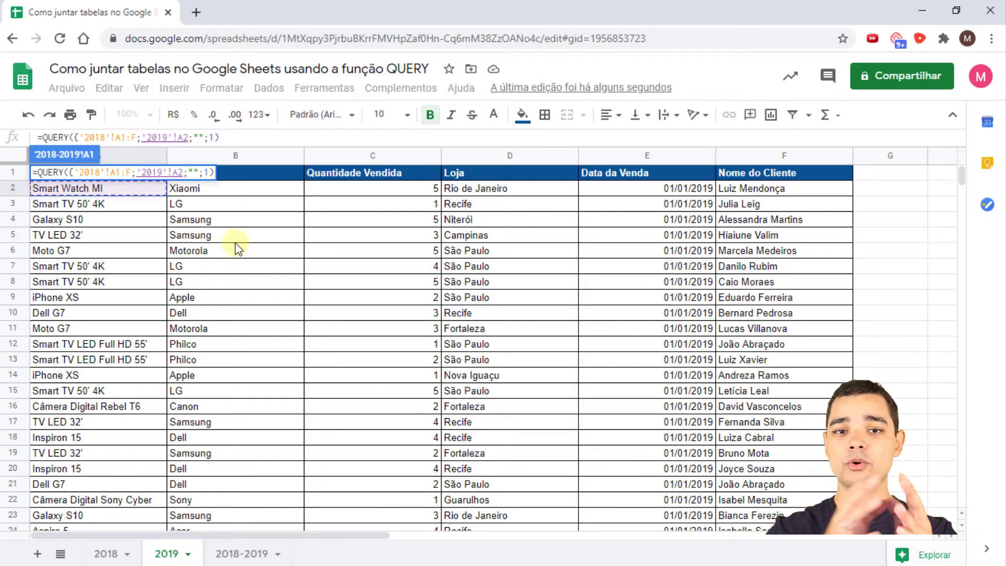
key(ctrl+shift+Right)
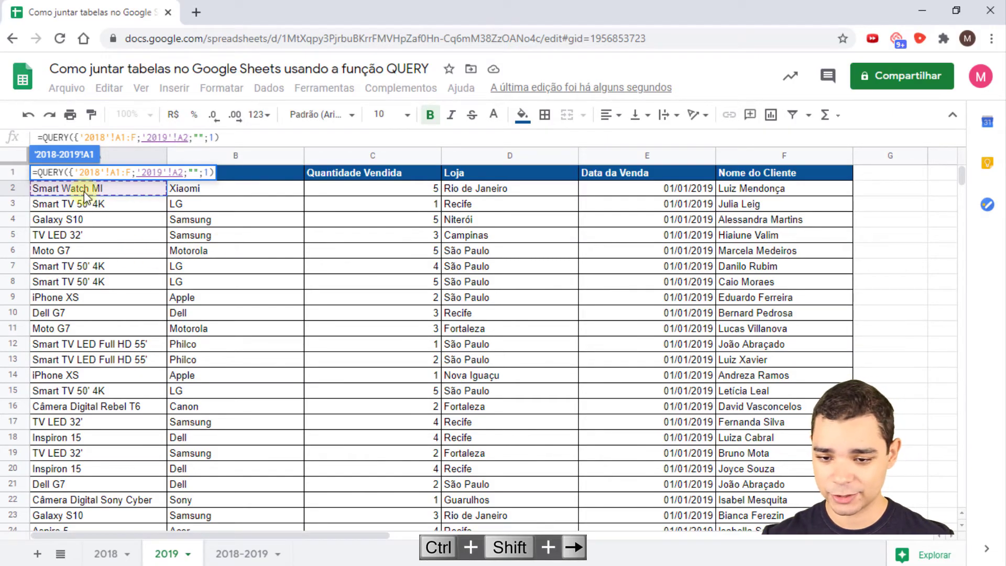
drag(81, 189, 773, 195)
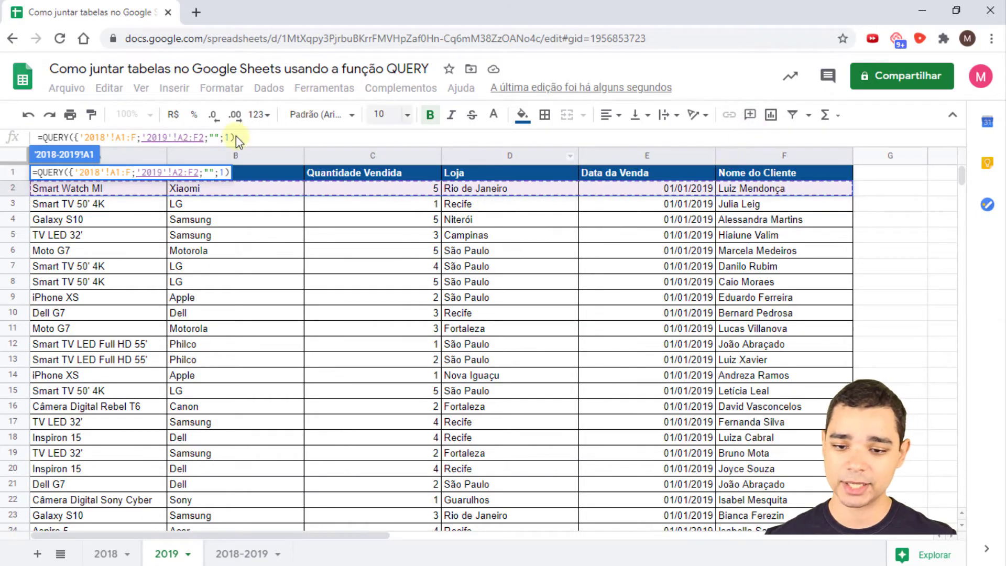
click(206, 135)
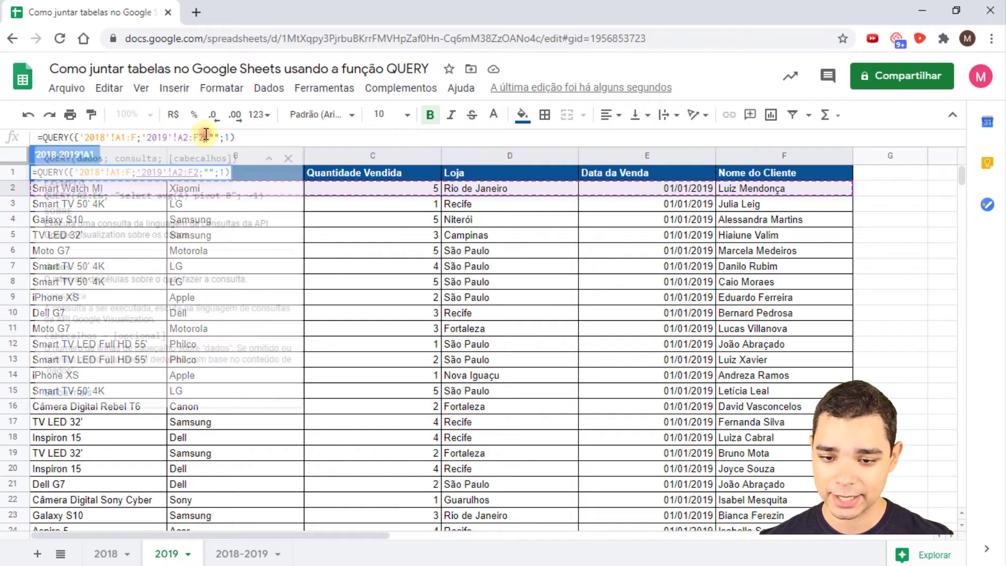
key(BackSpace)
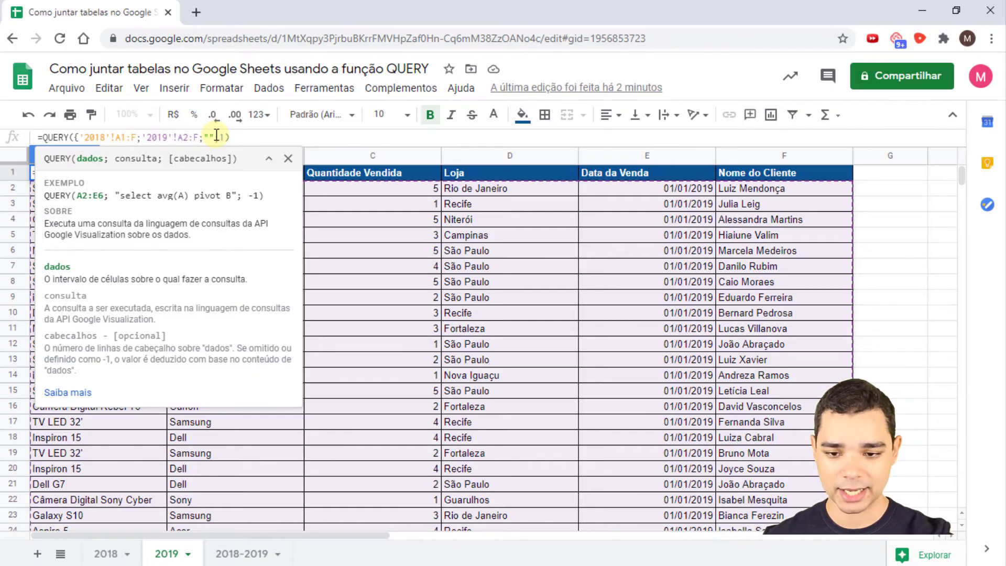
text(})
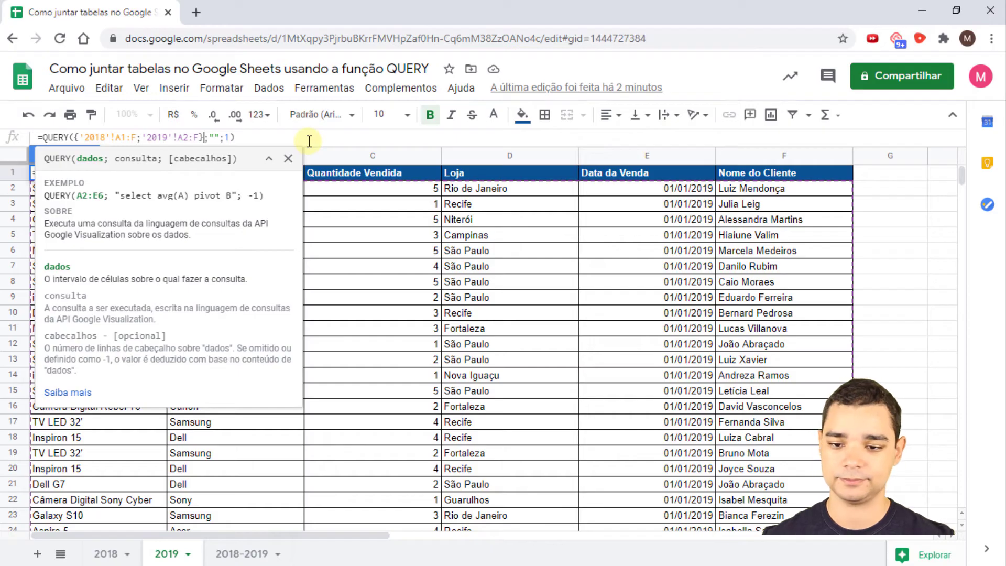
key(Return)
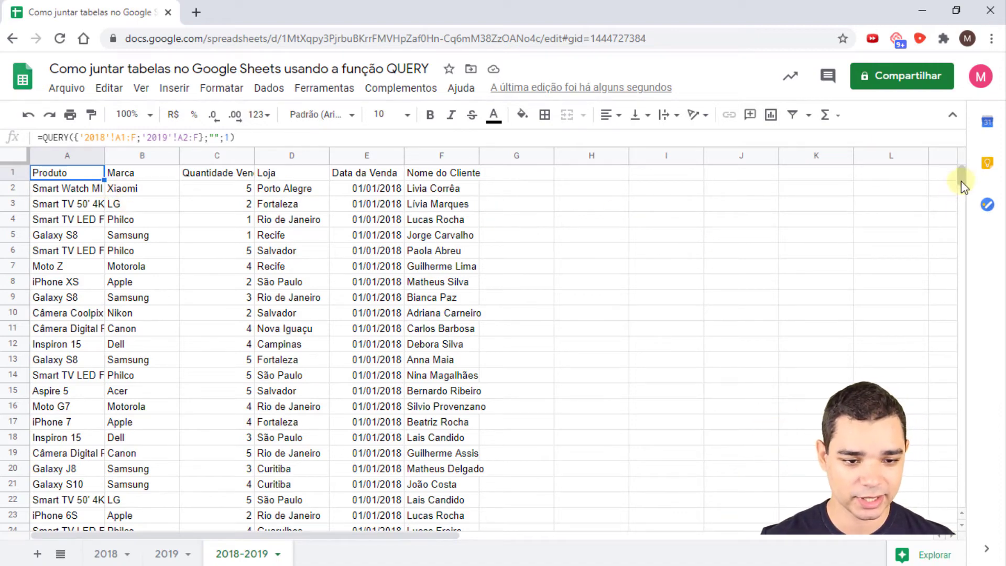
drag(961, 179, 959, 351)
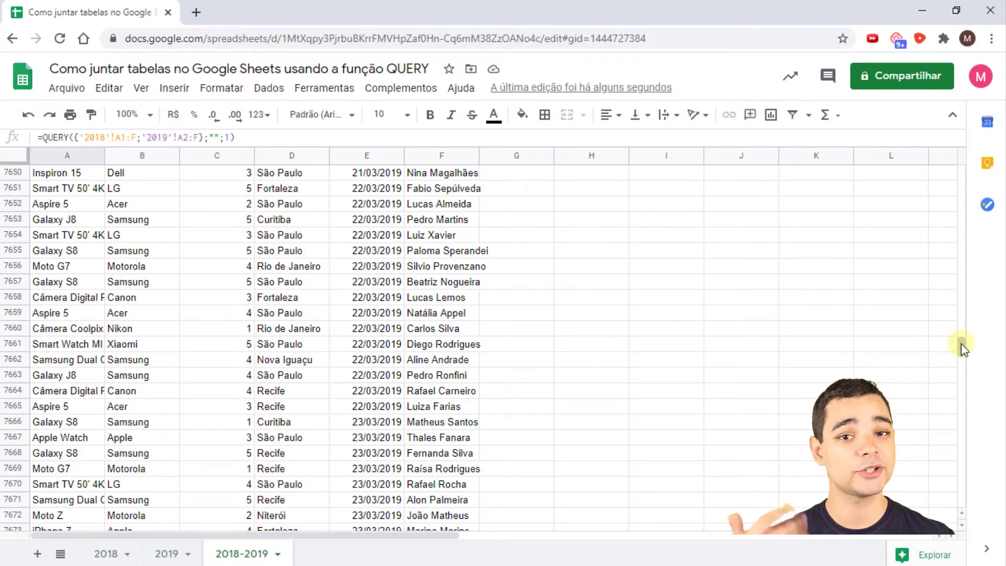
drag(963, 345, 954, 165)
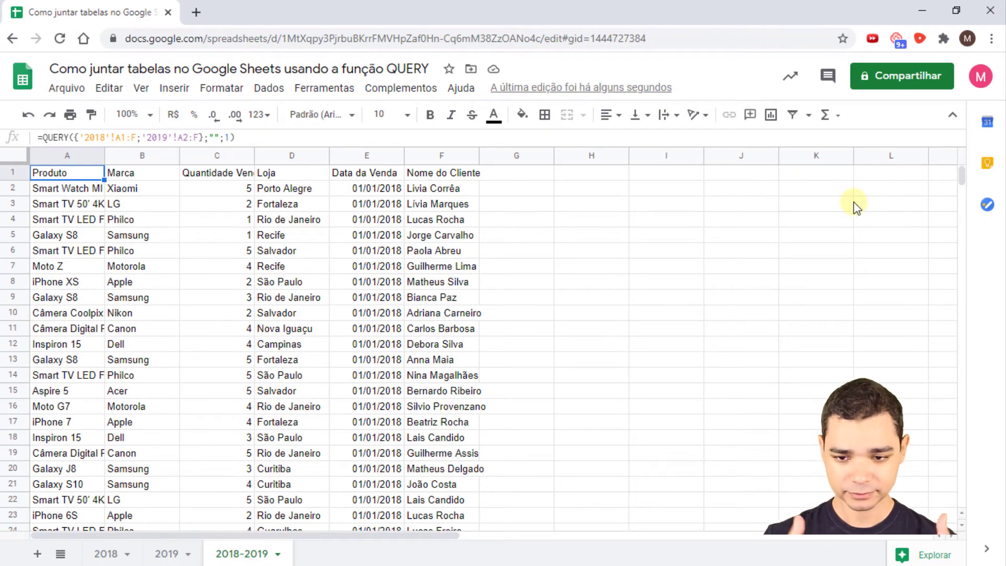
- Set the stacked QUERY's string to SELECT * WHERE B = 'Philco', which yields #VALOR!
click(218, 137)
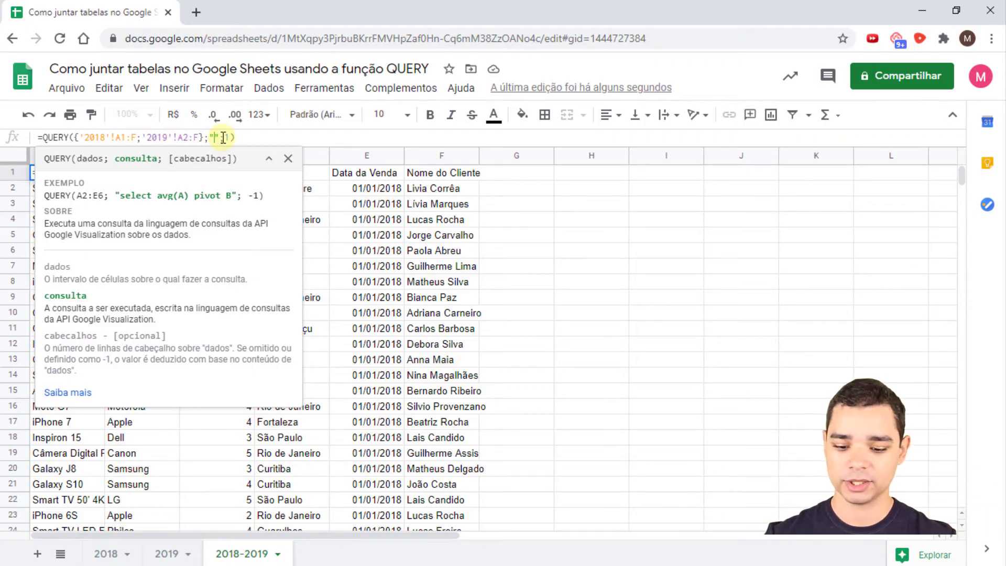
text(SELECT )
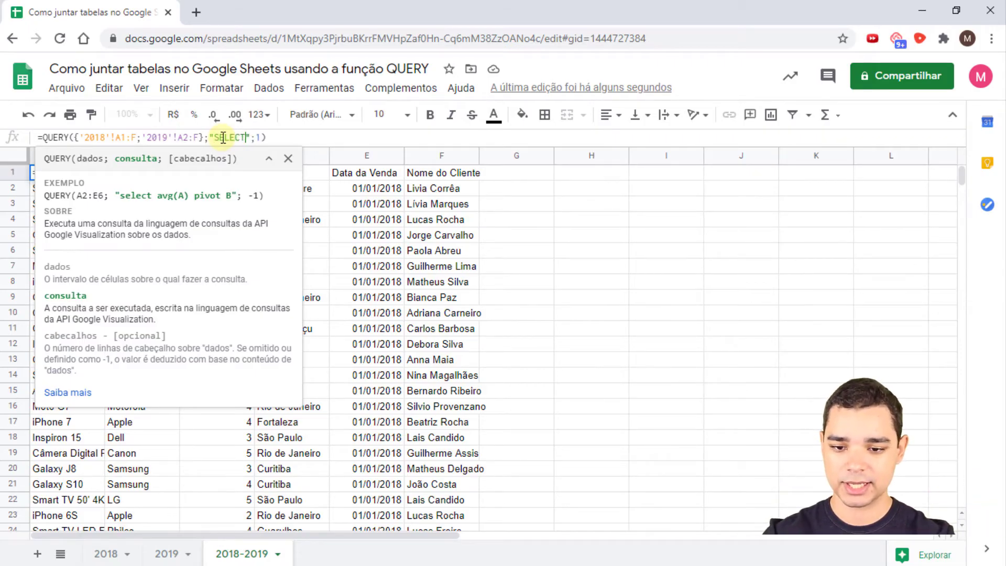
text(*)
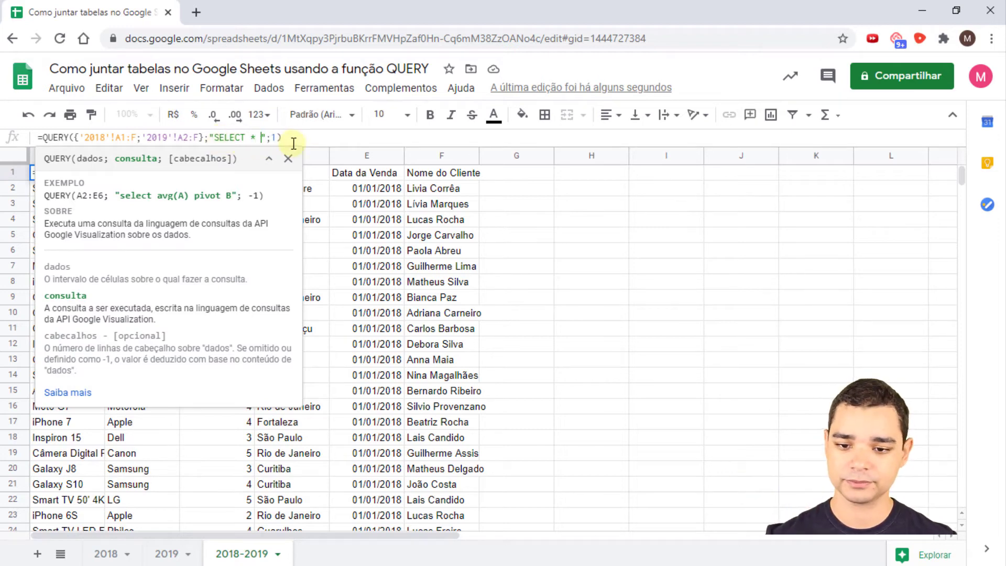
text( WHERE )
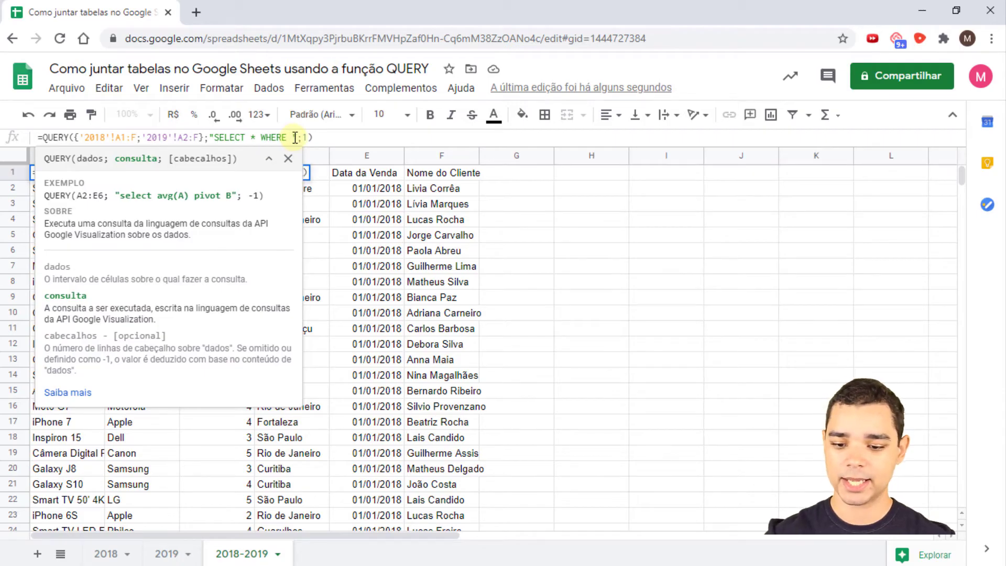
text(B = ')
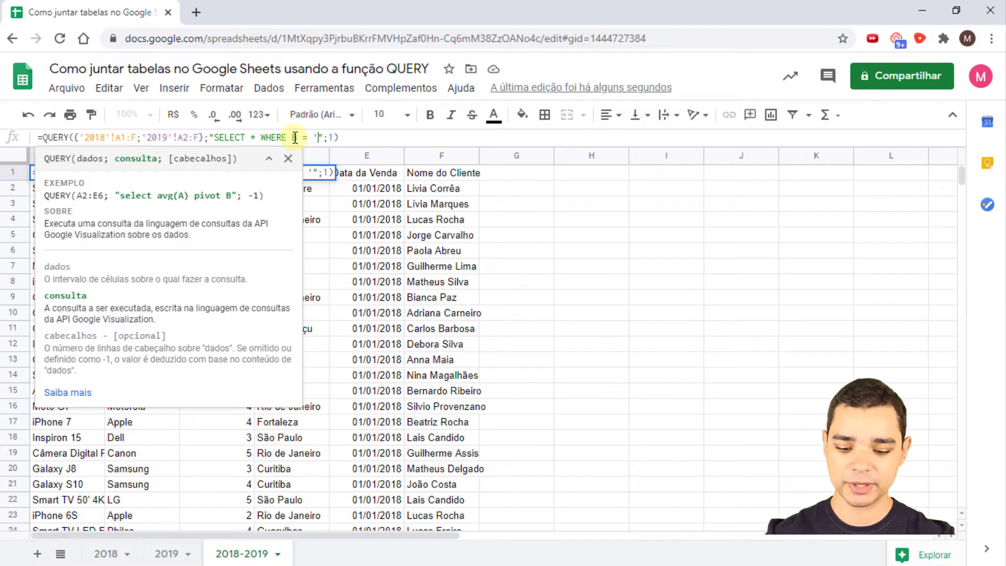
text(Philco')
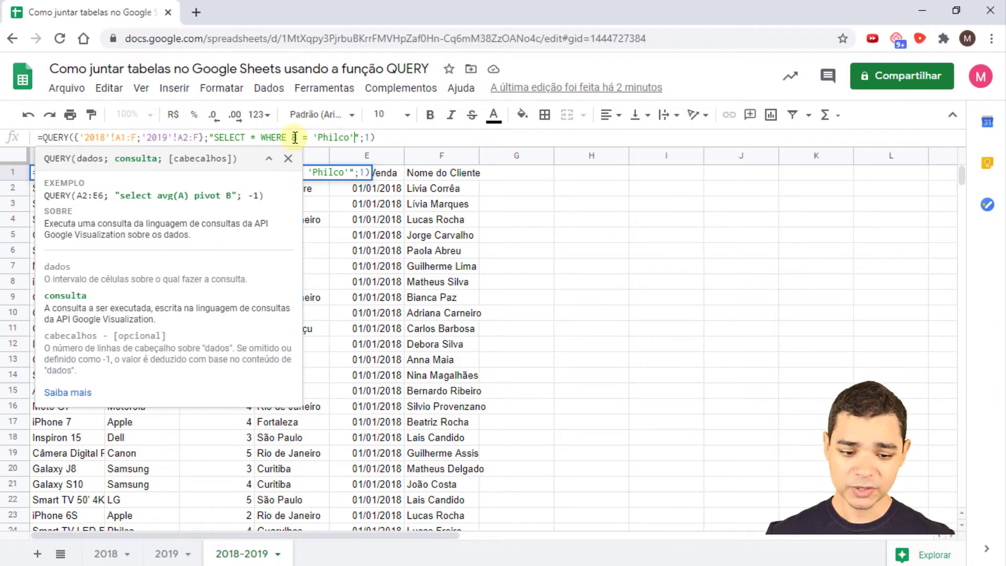
key(Return)
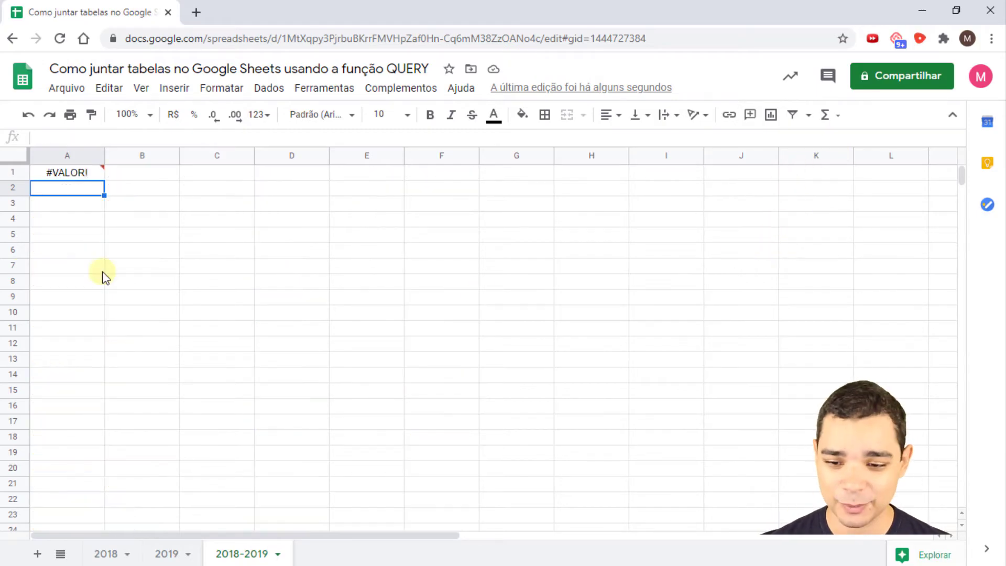
- Replace column B with Col2 so the filter reads WHERE Col2 = 'Philco'
click(74, 175)
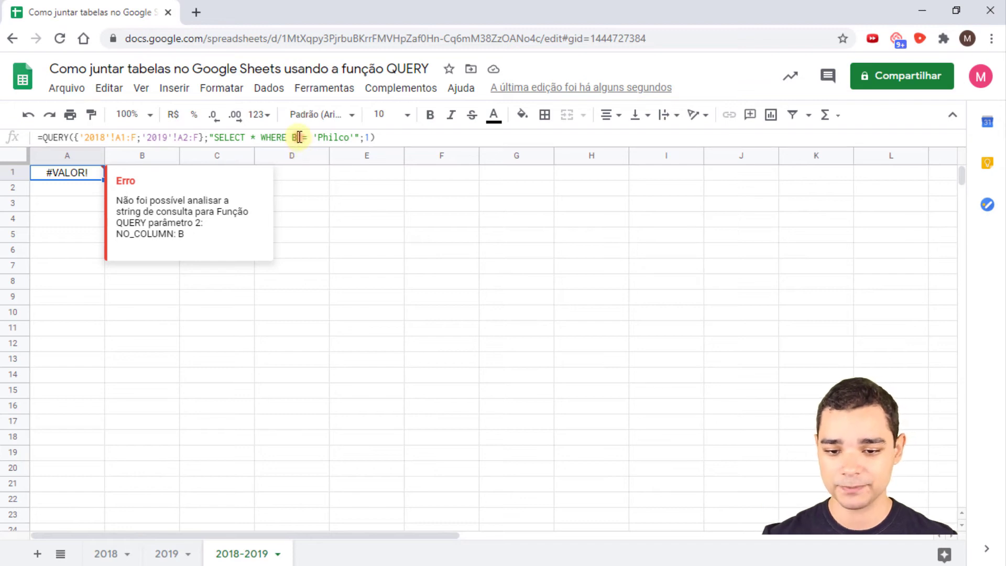
click(299, 138)
key(BackSpace)
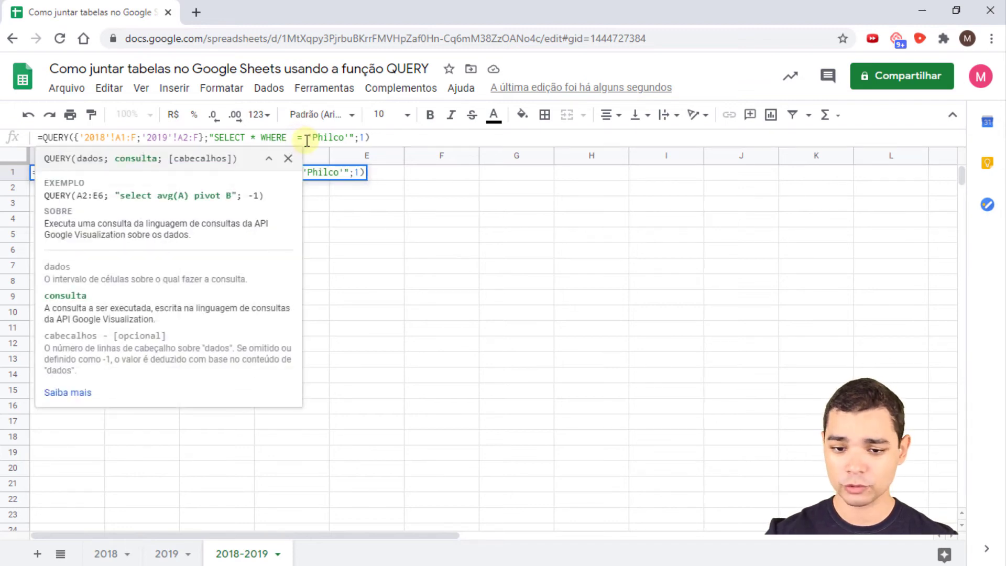
text(2)
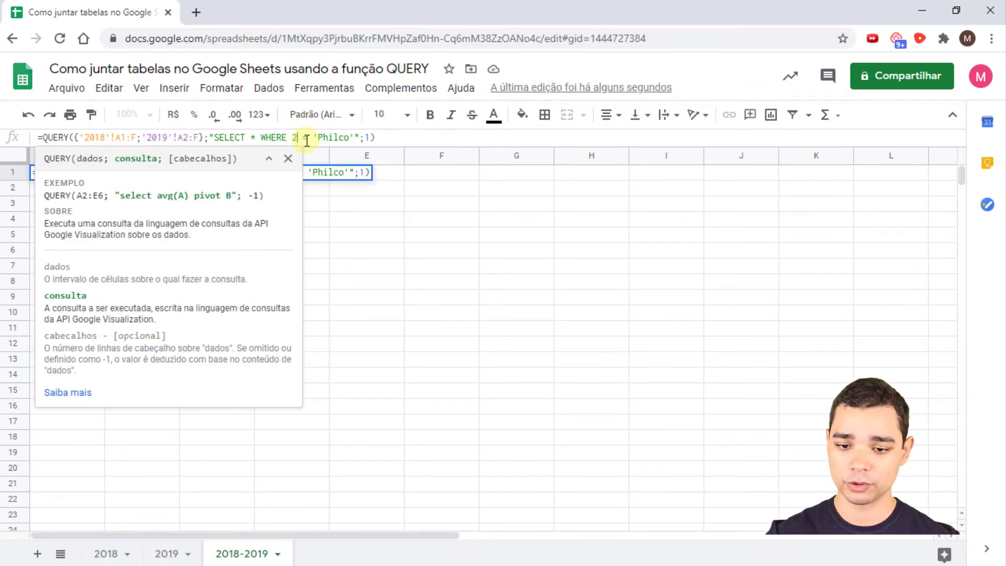
click(294, 137)
text(C)
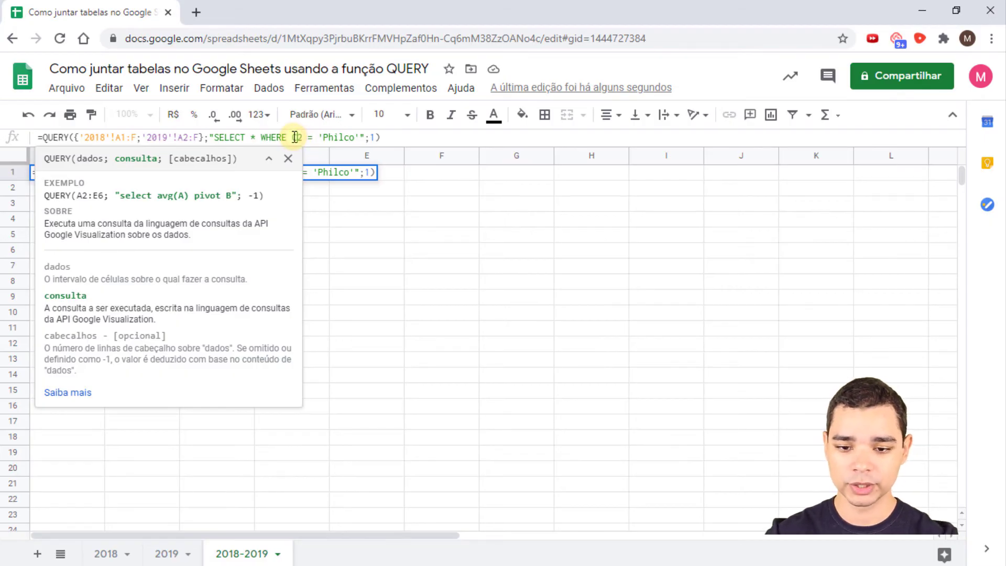
text(ol)
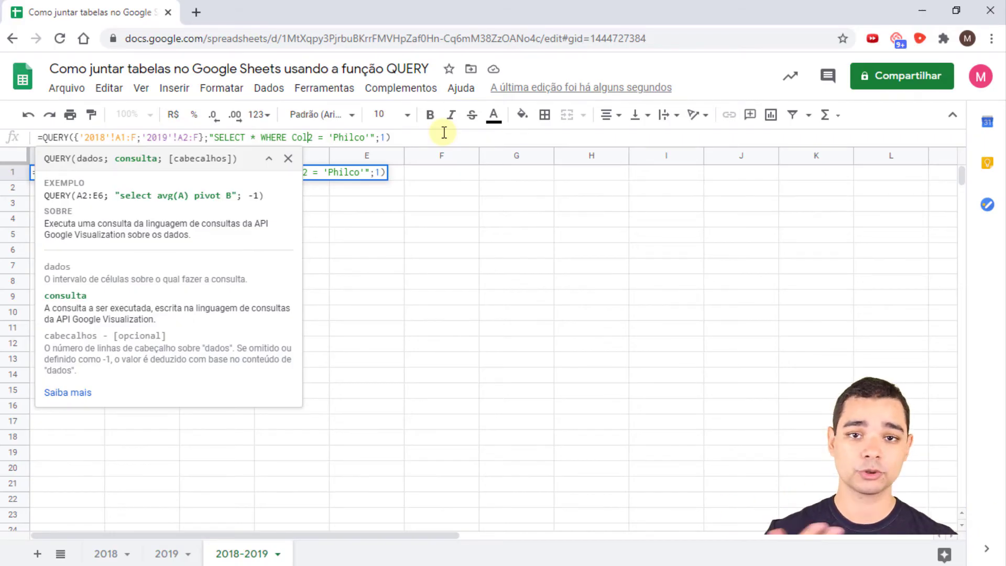
key(Return)
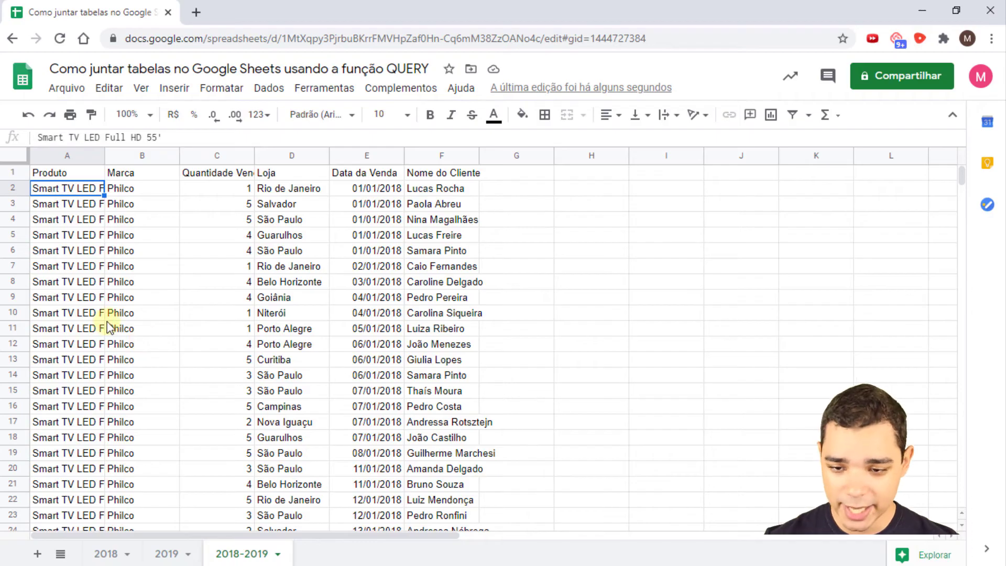
- Change SELECT * to SELECT Col1, Col3, Col4 in the Philco query
click(67, 173)
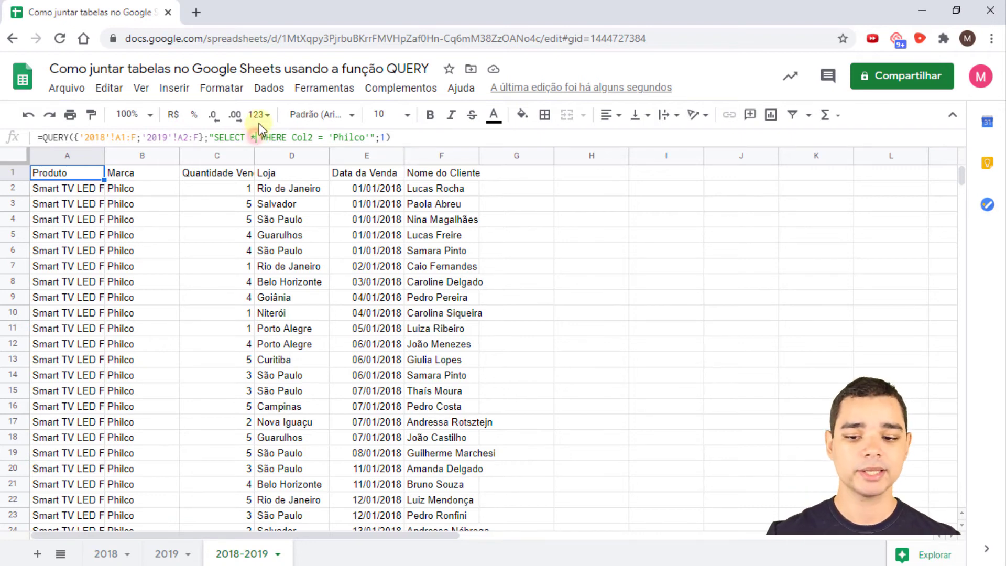
click(257, 137)
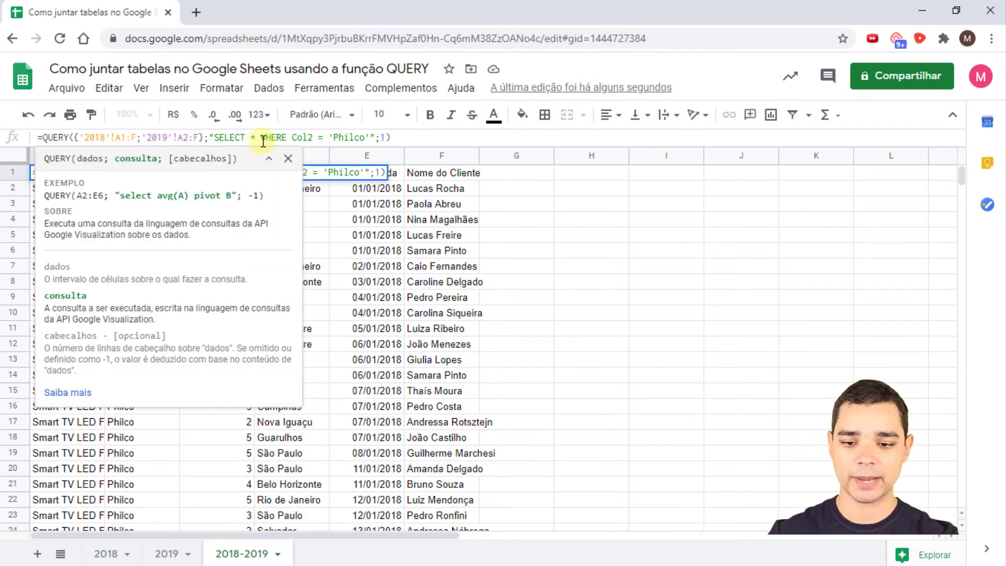
key(BackSpace)
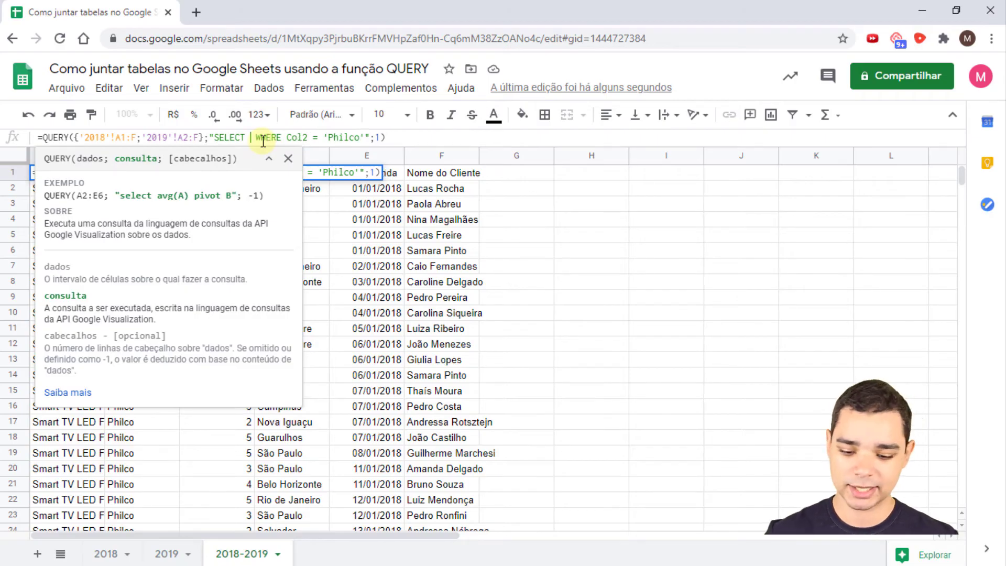
text(Col1)
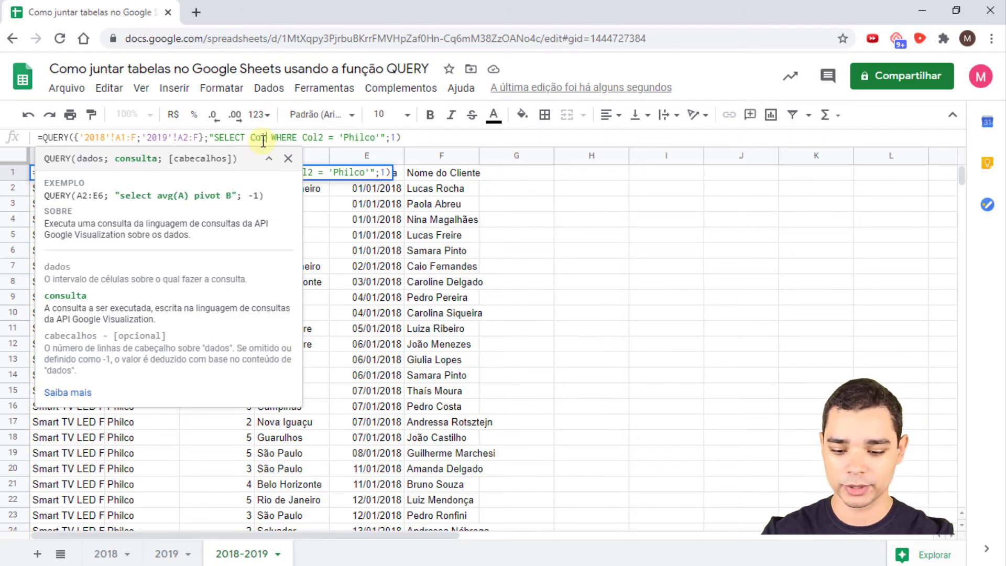
text(, Col)
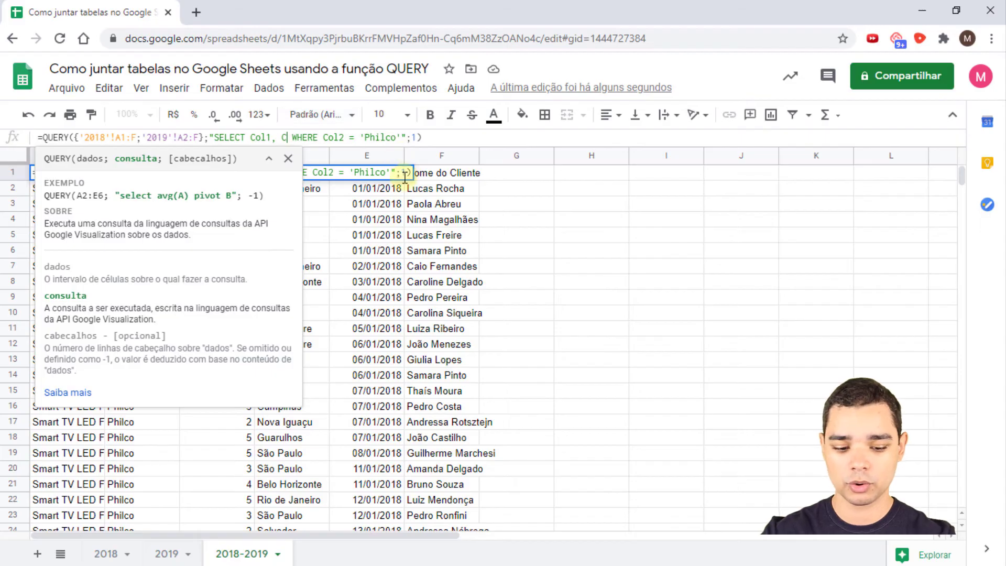
text(3, )
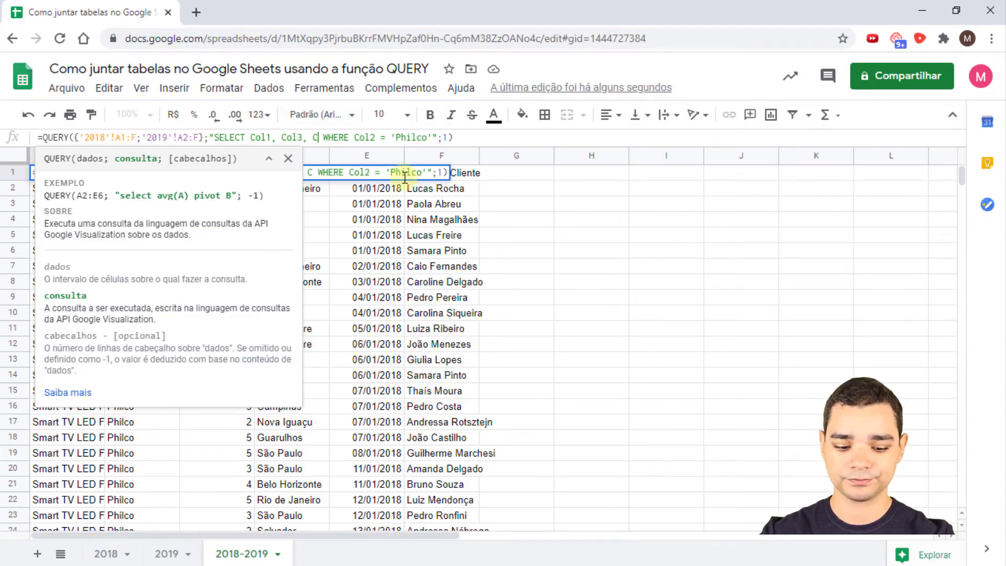
text(Col4)
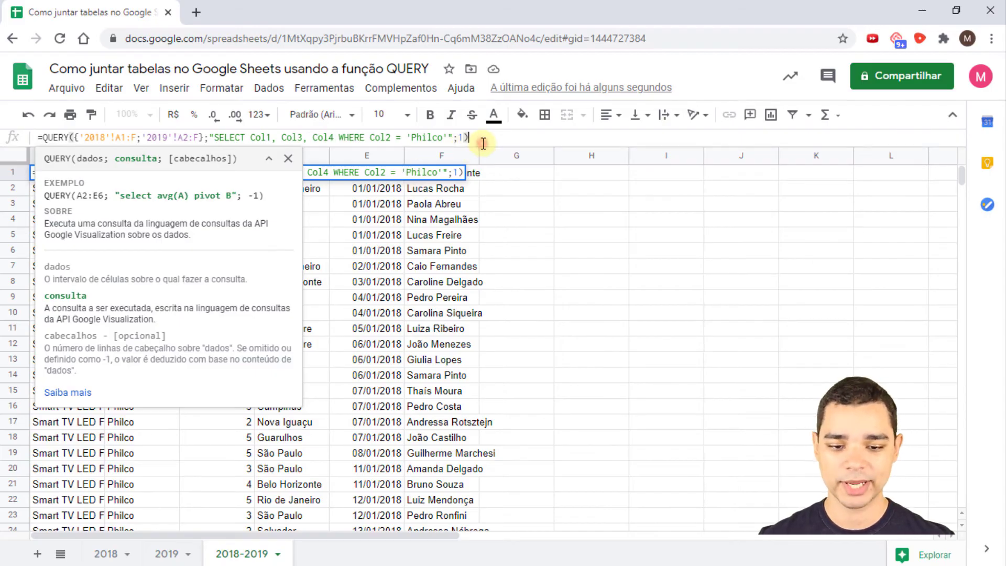
key(Return)
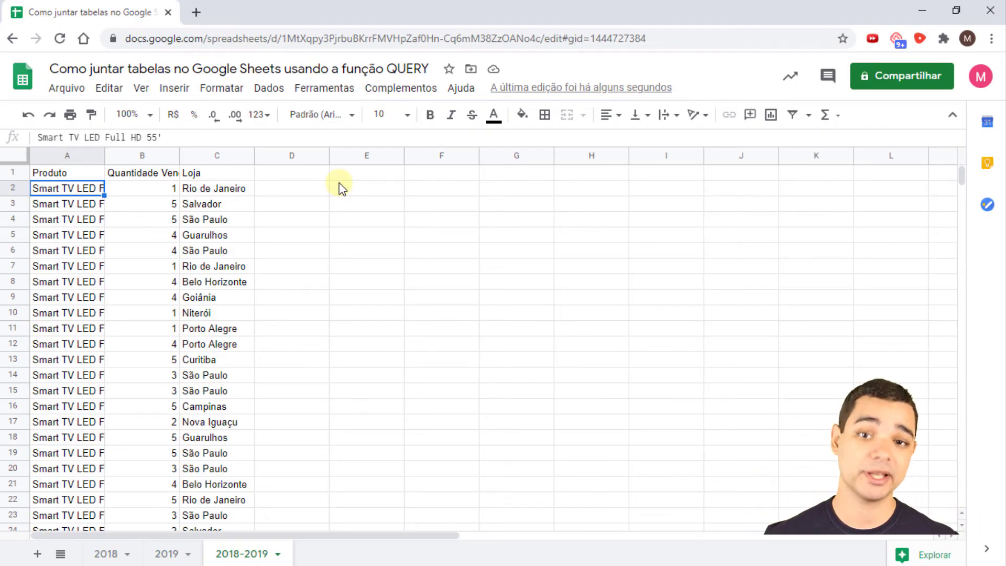
- Replace Col1, Col3, Col4 with * so the query reads SELECT * WHERE Col2 = 'Philco'
click(79, 176)
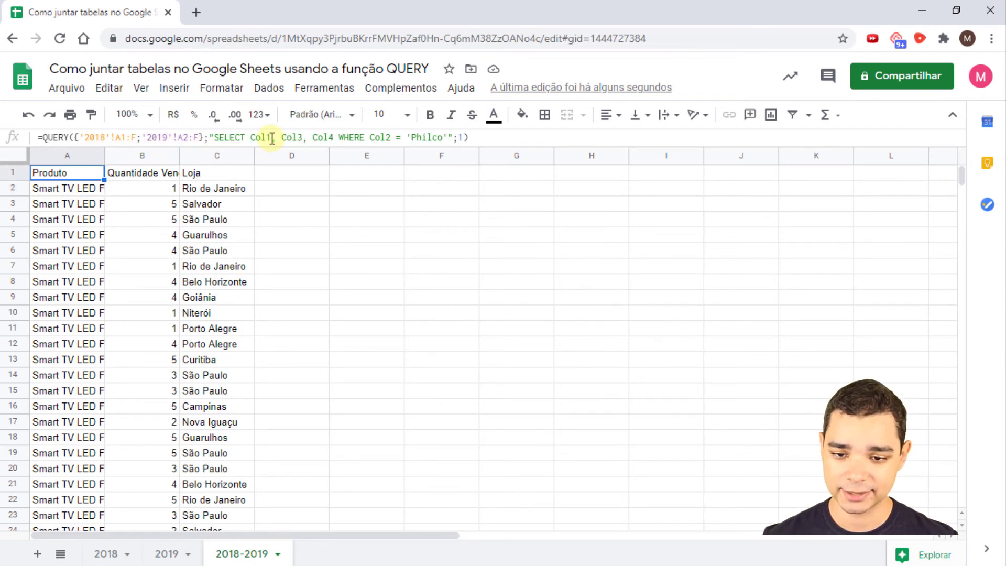
click(251, 138)
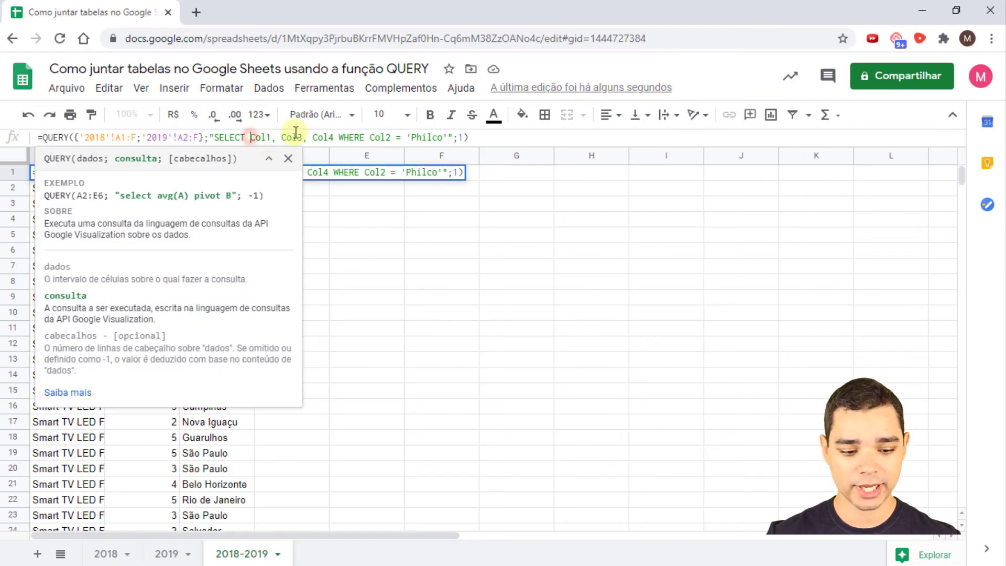
key(Delete)
key(Delete)
key(Delete)
key(Delete)
key(Delete)
key(Delete)
key(Delete)
key(Delete)
key(Delete)
key(Delete)
key(Delete)
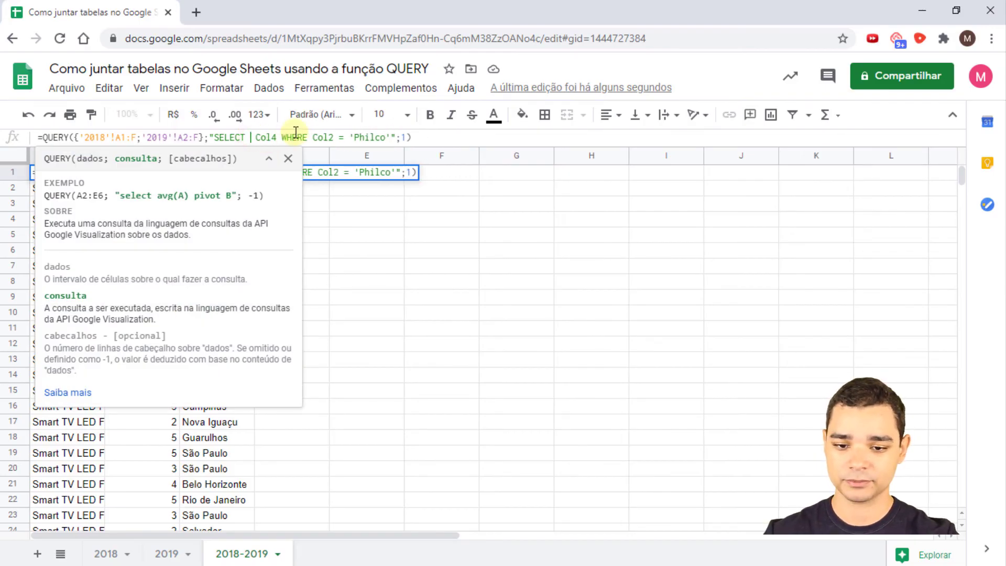
key(Delete)
key(Delete)
key(Delete)
key(Delete)
key(Delete)
text(*)
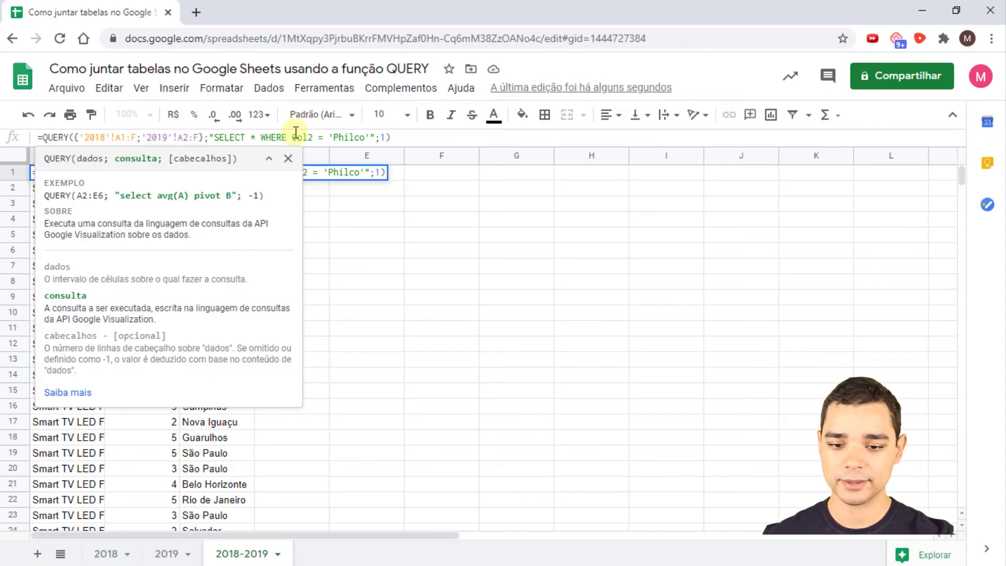
key(Return)
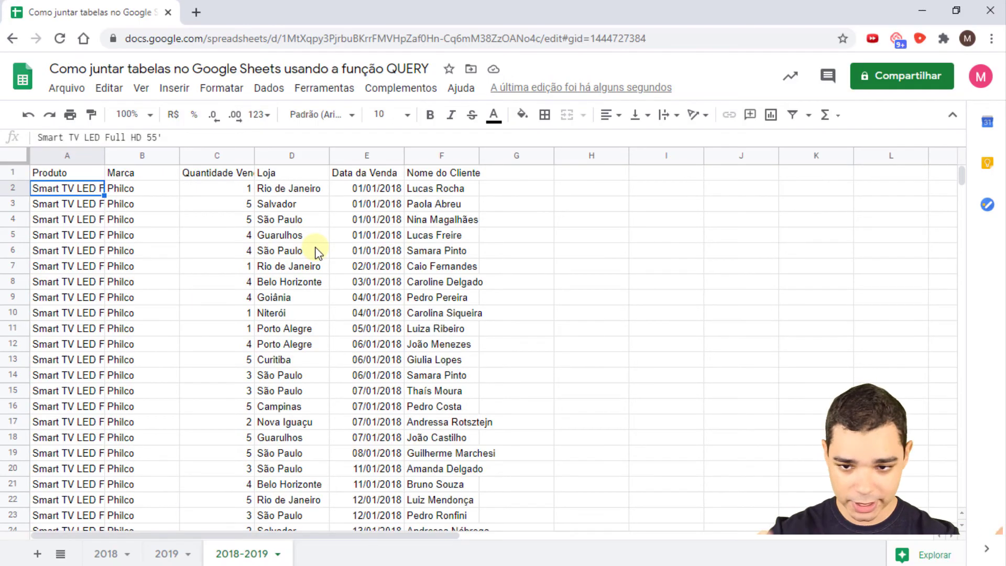
- Append AND Col4 = 'Rio de Janeiro' to the Philco filter, removing the stray quote
click(92, 173)
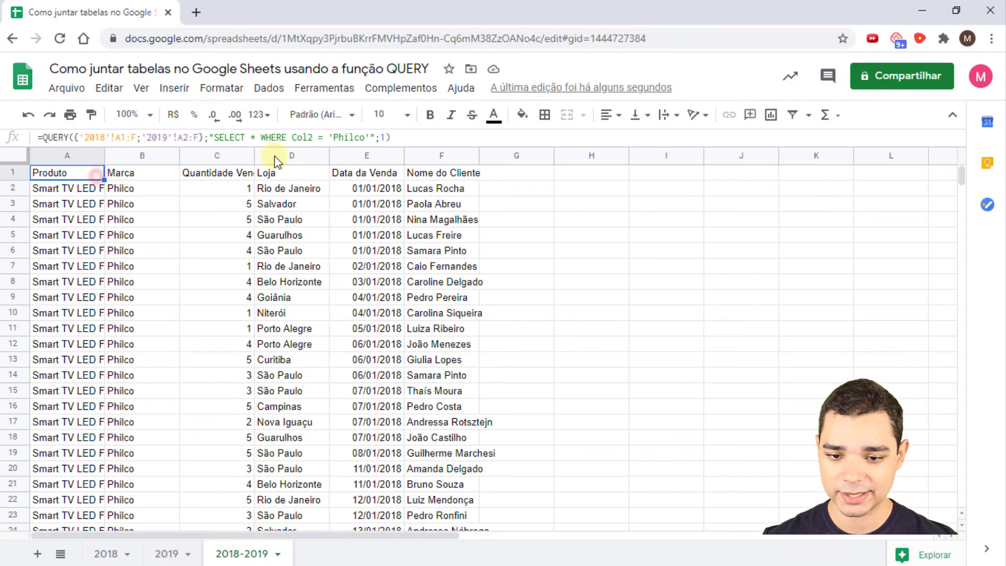
click(376, 138)
text(AND )
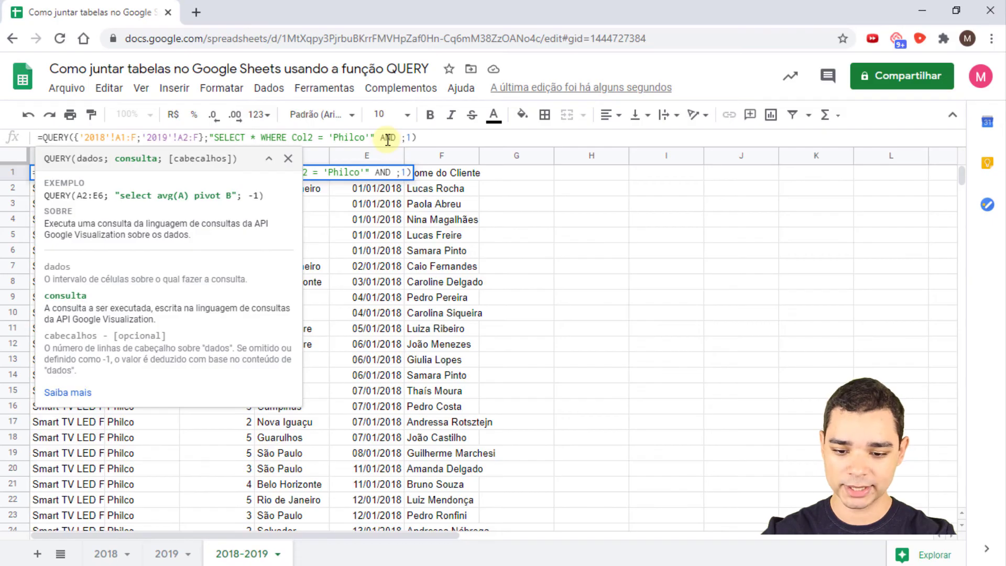
text(Col4)
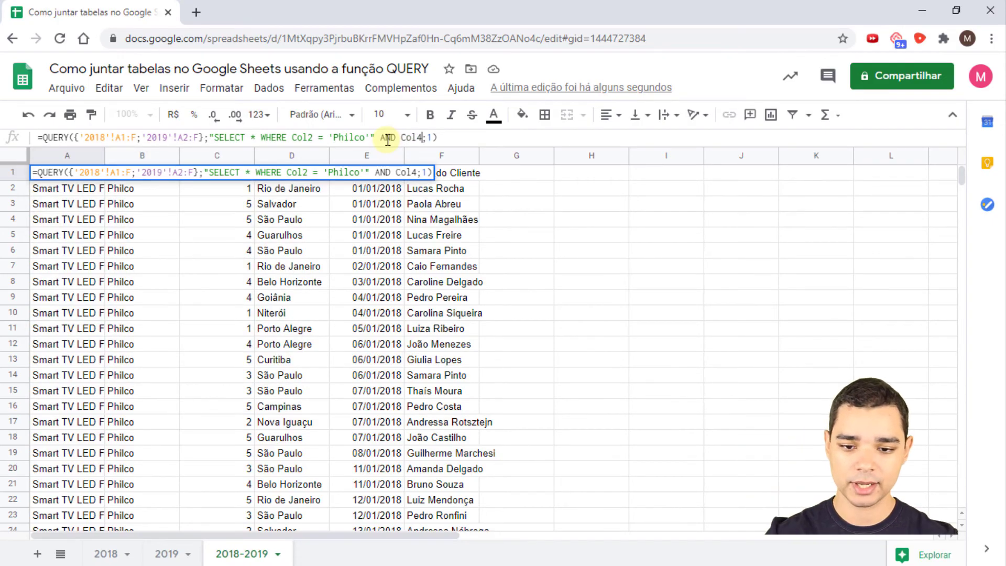
text( =)
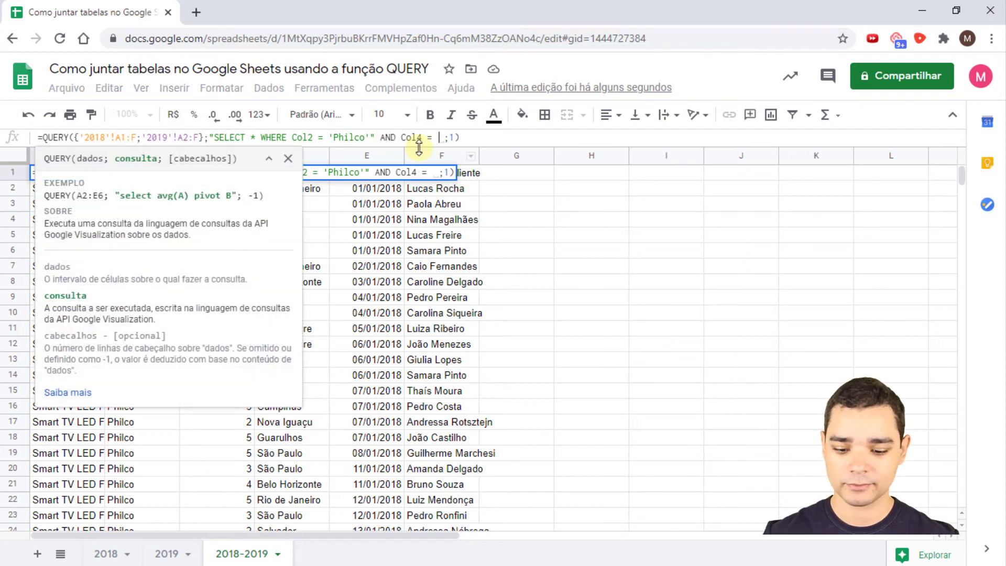
click(371, 138)
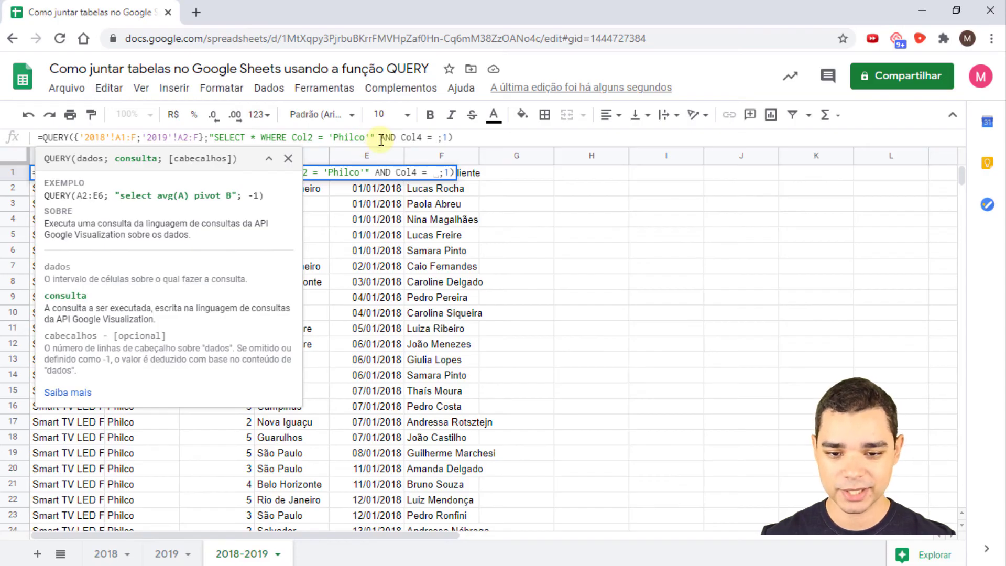
key(Delete)
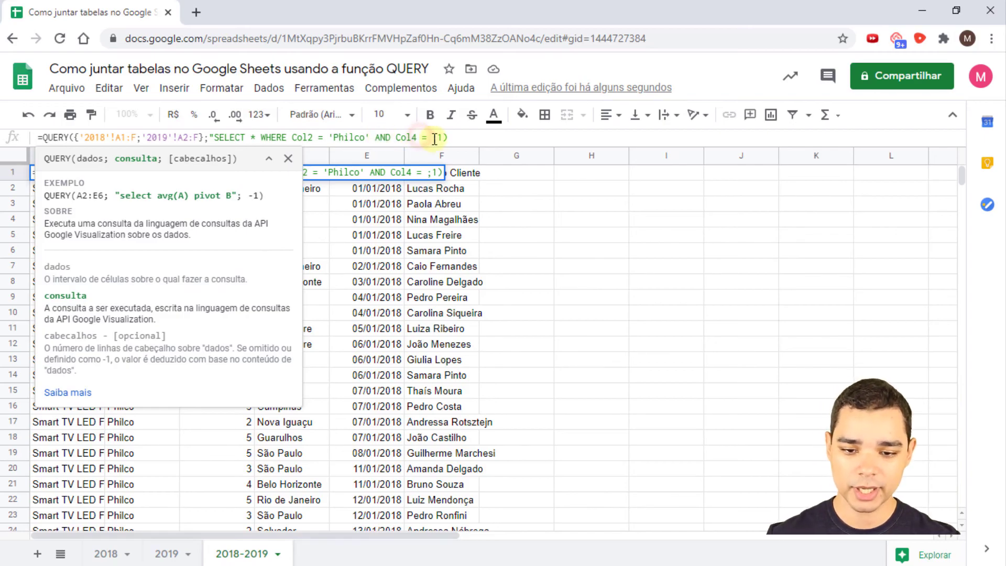
click(433, 138)
text(')
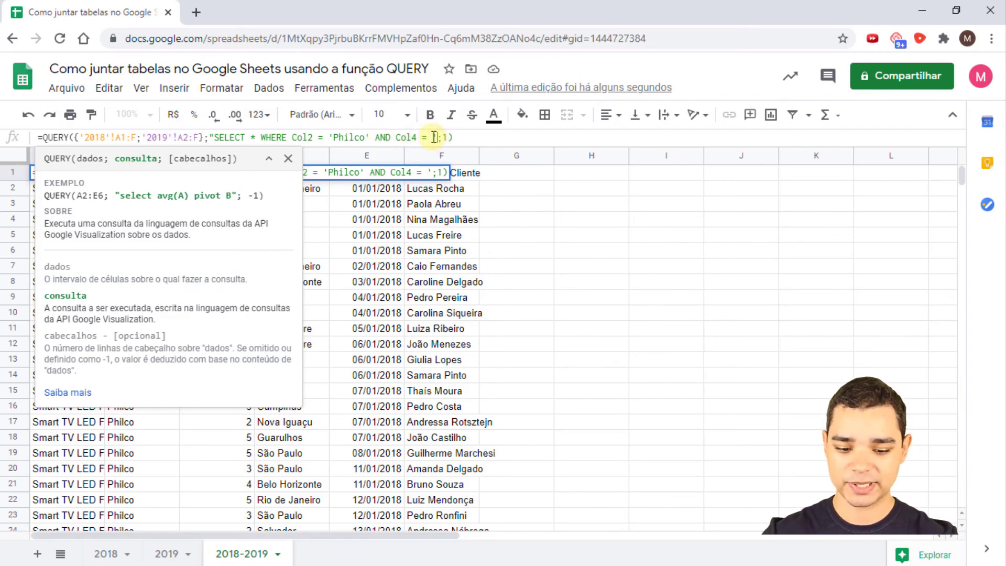
text(Rio de Jane)
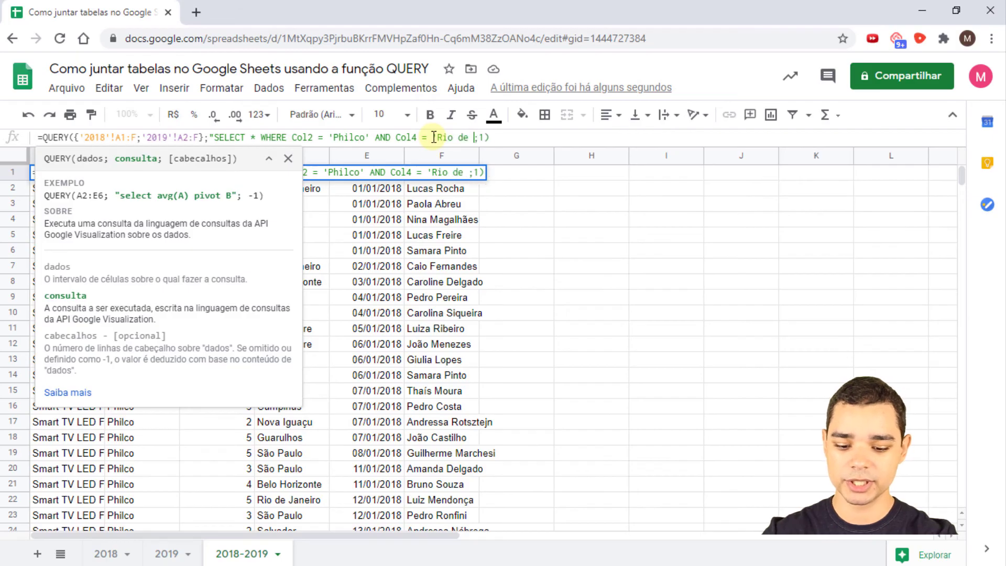
text(iro')
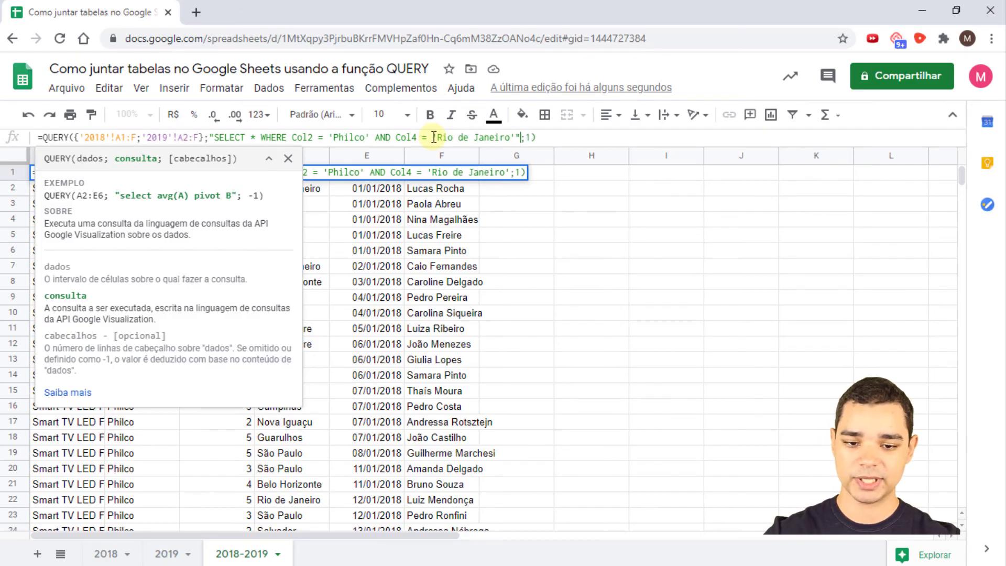
text(")
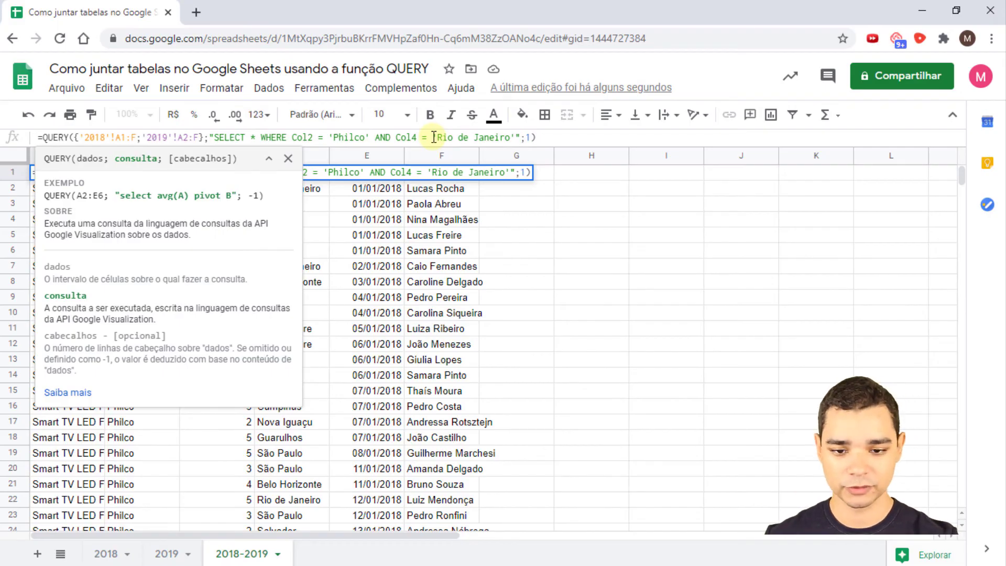
key(Return)
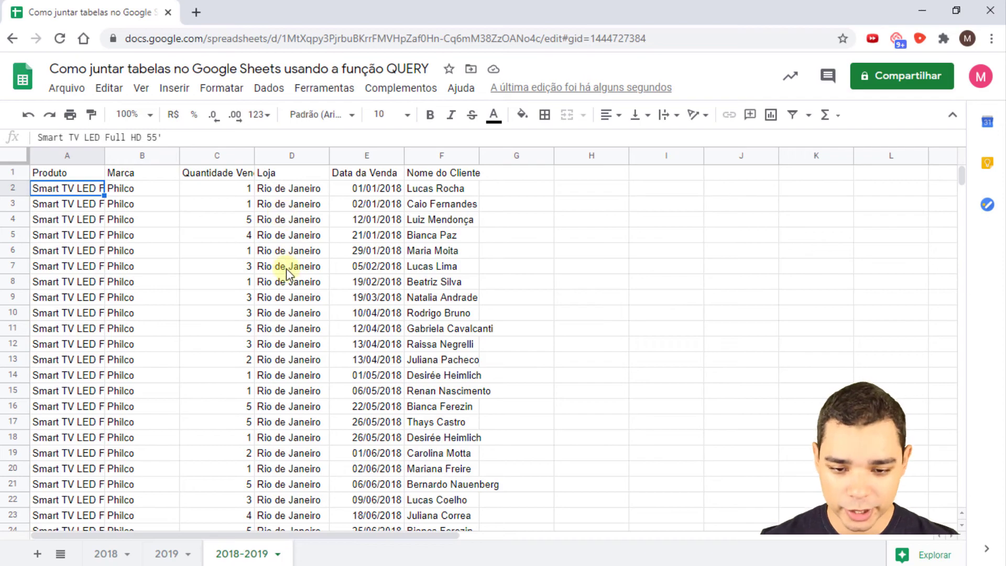
- Select columns A through F and widen them all by dragging a column border
click(64, 157)
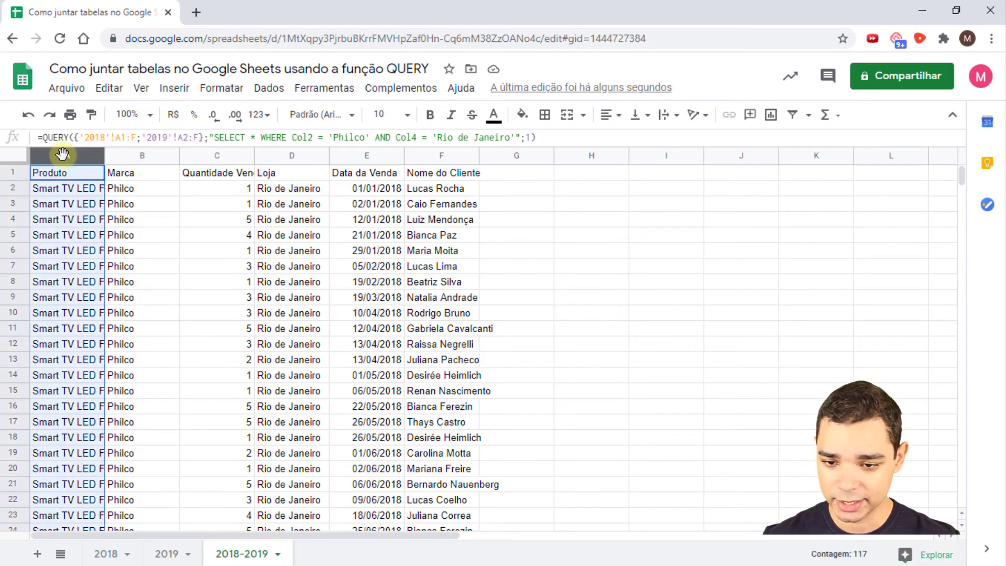
key(shift+Right)
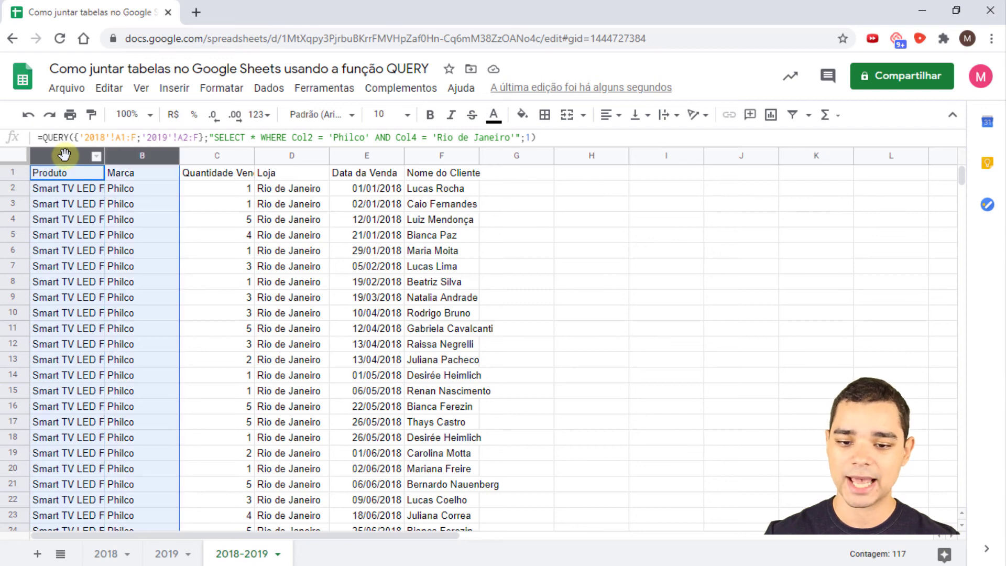
key(shift+Right)
key(shift+Right)
key(shift+Right)
key(shift+Right)
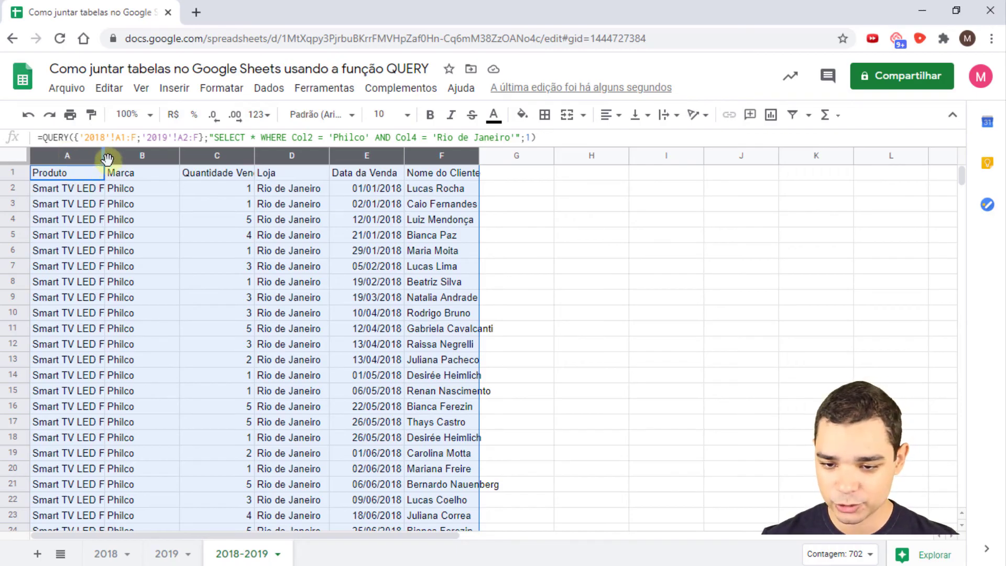
drag(103, 155, 179, 176)
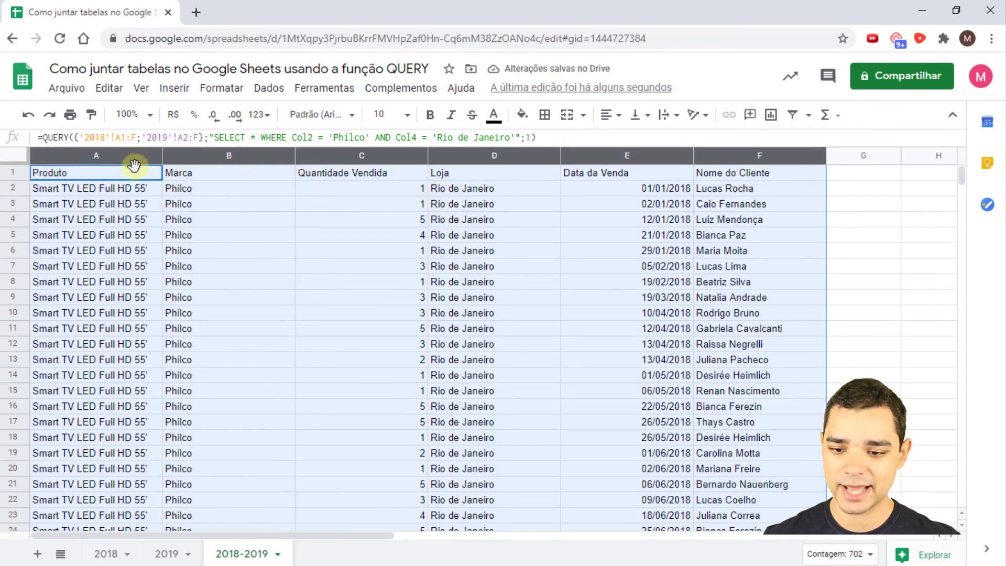
click(124, 177)
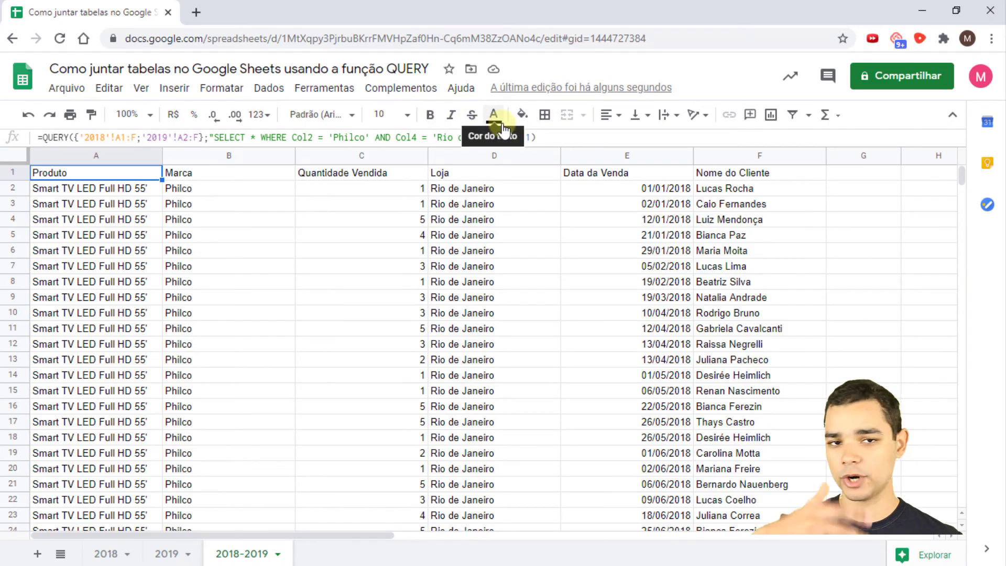
- Check the row 2 quantity and customer cells and F6, returning to the A1 QUERY cell
click(702, 189)
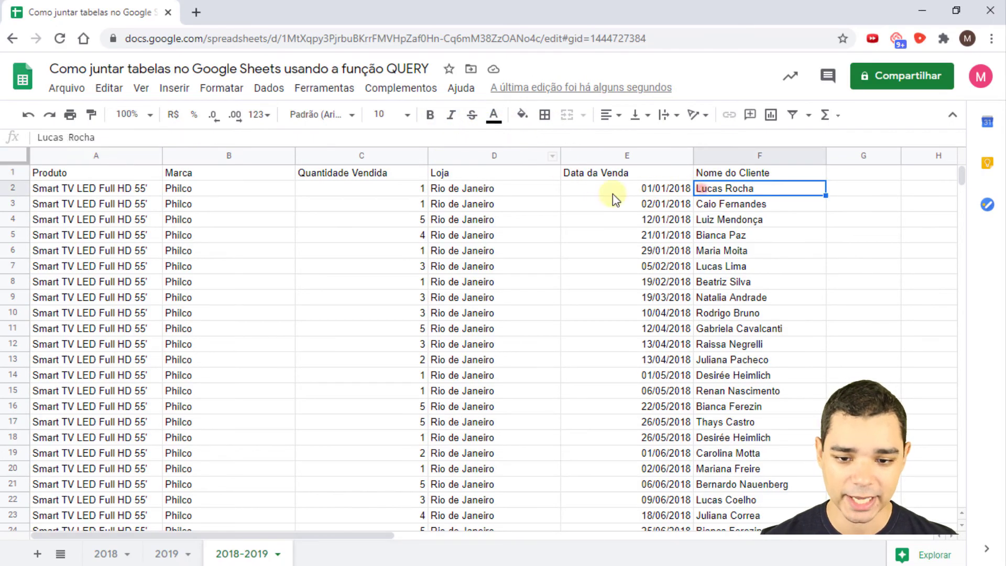
click(373, 194)
click(143, 175)
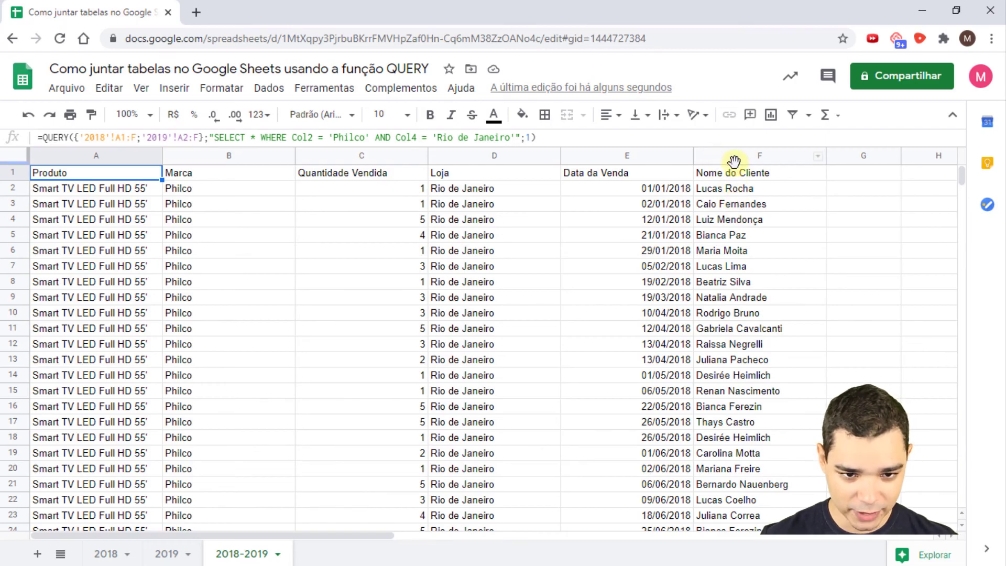
click(751, 254)
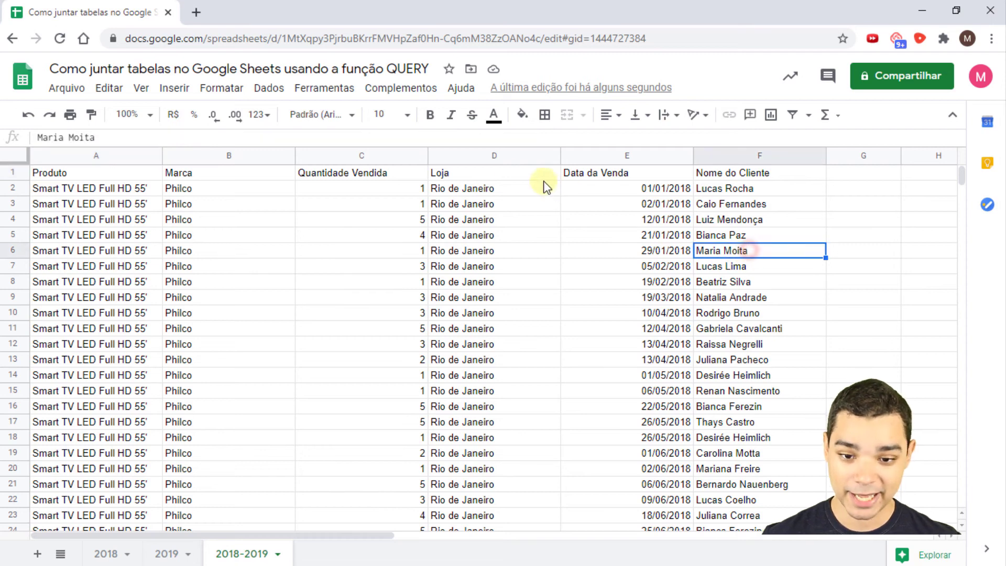
click(55, 178)
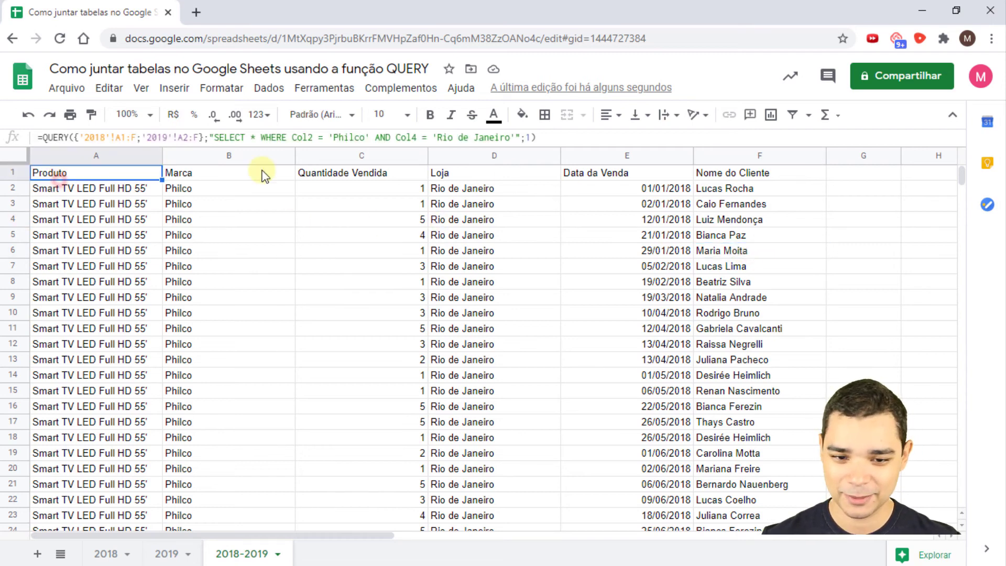
- Append AND Col6 = '<customer full name>' after the Rio de Janeiro condition and apply the query
click(518, 138)
text(A)
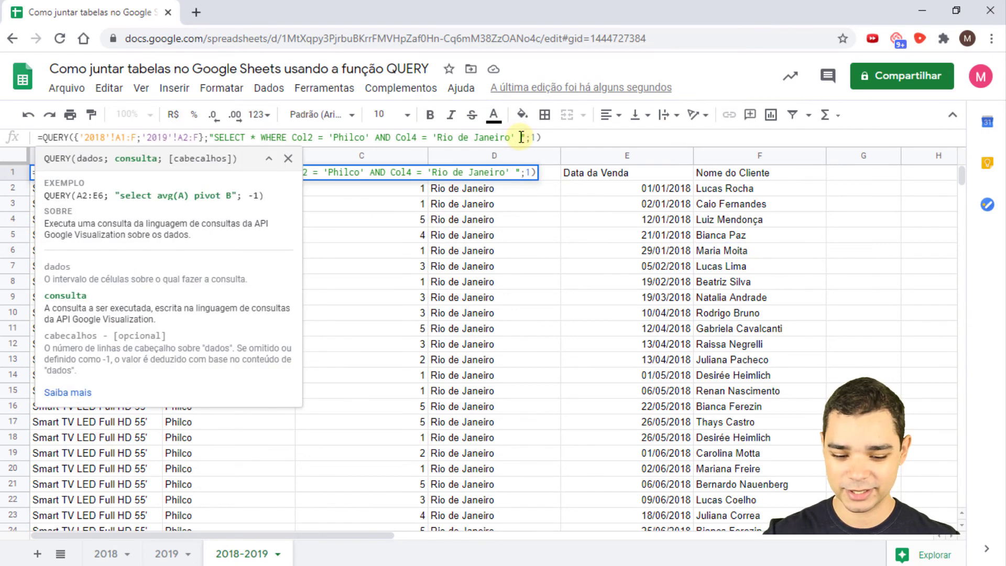
text(ND )
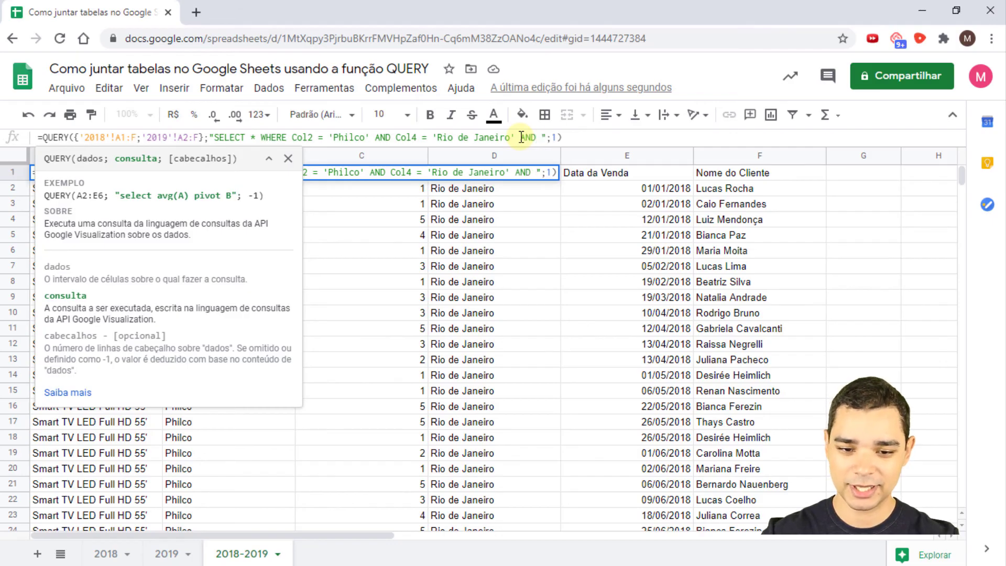
text(')
key(BackSpace)
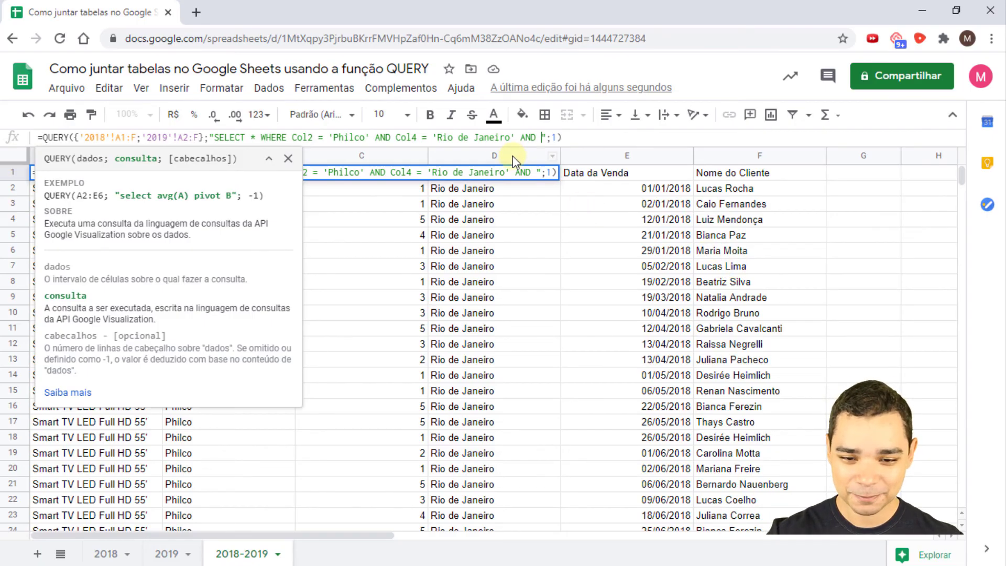
text(Col)
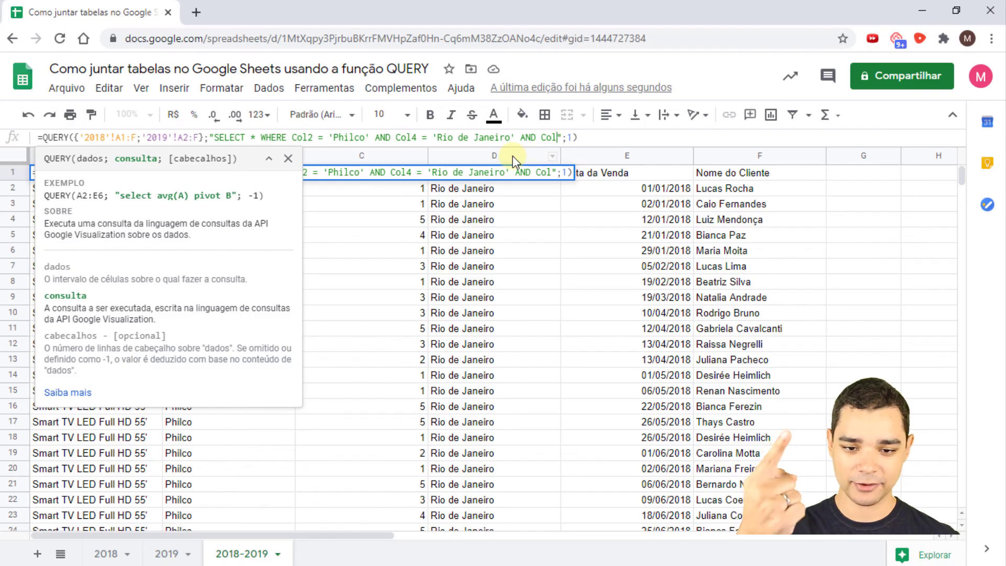
text(6 = ')
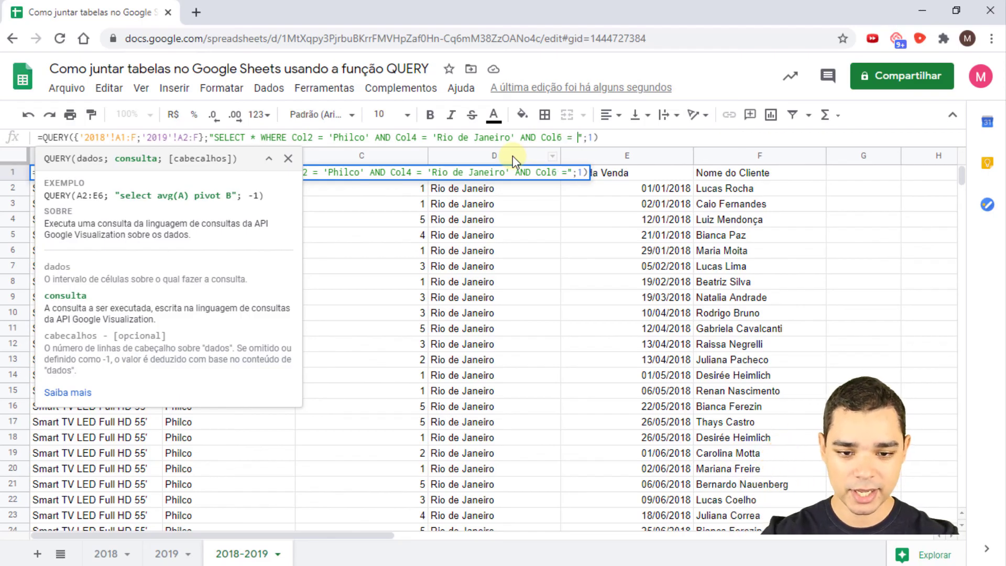
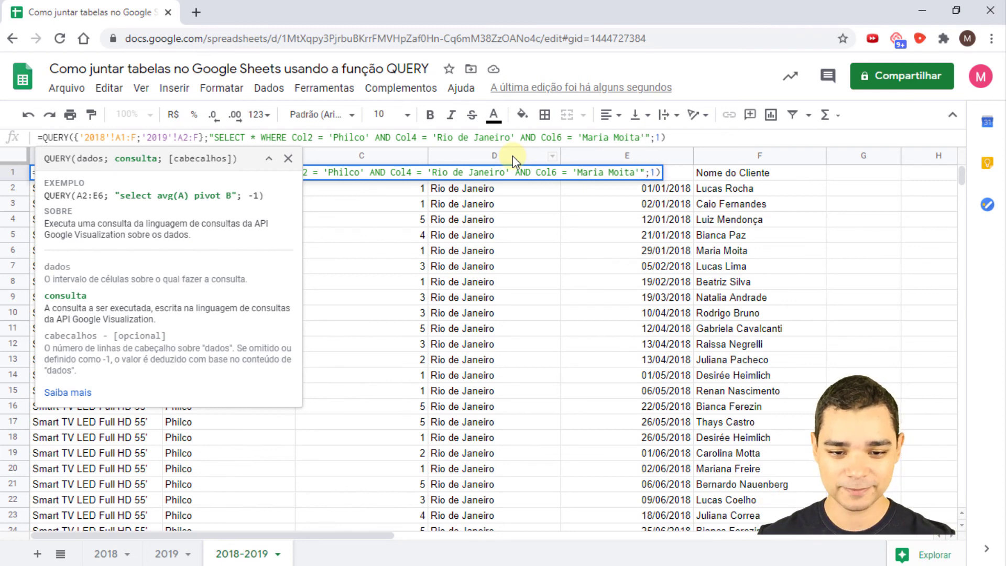
key(Return)
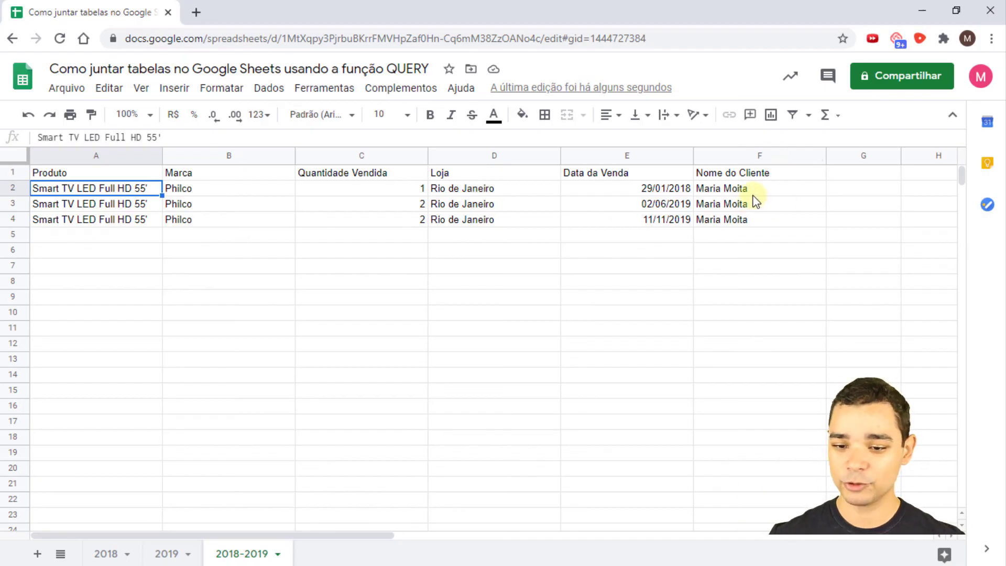
- Clear the A1 query string so every 2018-2019 sale is listed, then view the 2018 sheet
click(142, 172)
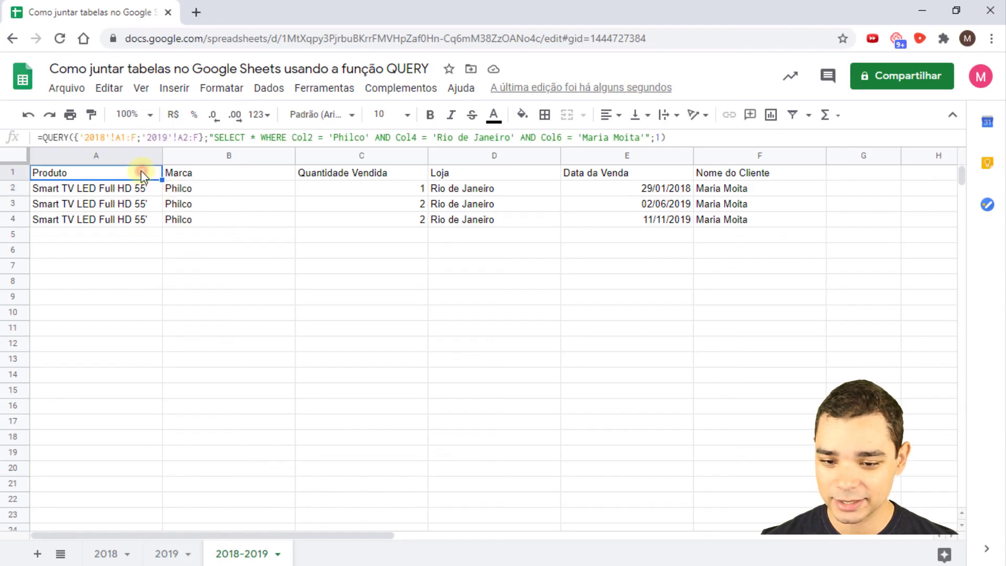
click(213, 138)
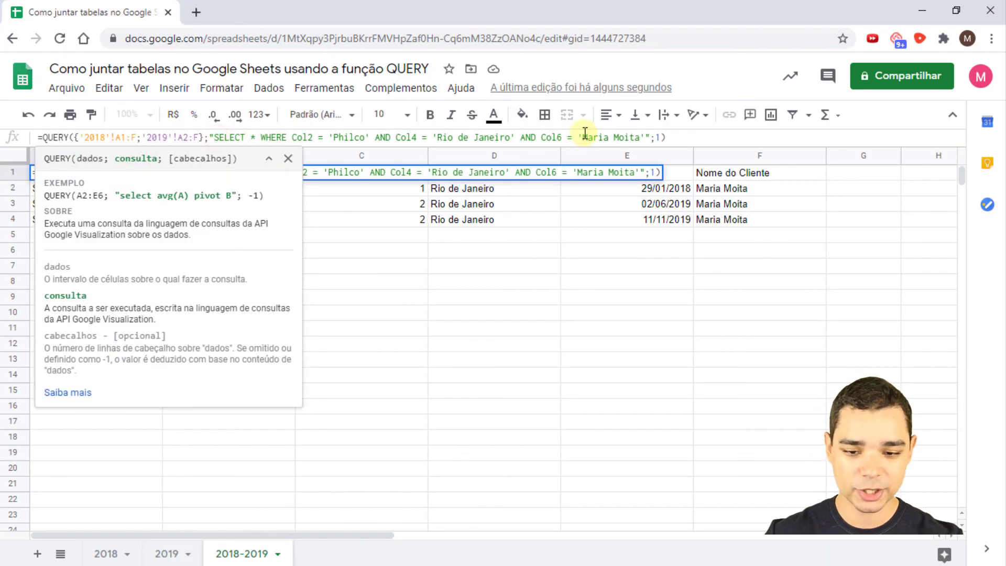
key(Delete)
key(Delete)
key(Delete)
key(Delete)
key(Delete)
key(Delete)
key(Delete)
key(Delete)
key(Delete)
key(Delete)
key(Delete)
key(Delete)
key(Delete)
key(Delete)
key(Delete)
key(Delete)
key(Delete)
key(Delete)
key(Delete)
key(Delete)
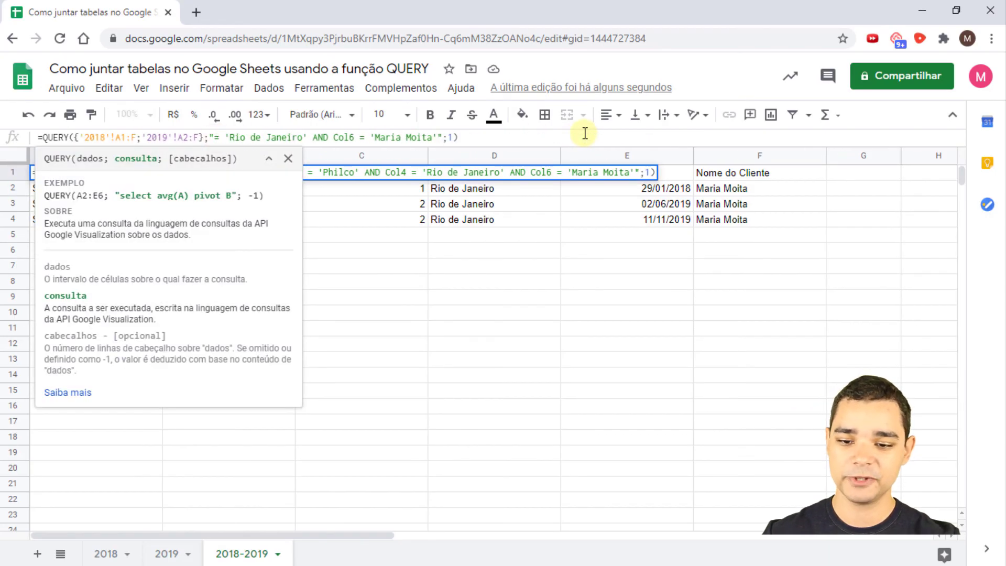
key(Delete)
key(Delete)
key(Delete)
key(Delete)
key(Delete)
key(Delete)
key(Delete)
key(Delete)
key(Delete)
key(Delete)
key(Delete)
key(Delete)
key(Delete)
key(Delete)
key(Delete)
key(Delete)
key(Delete)
key(Delete)
key(Delete)
key(Delete)
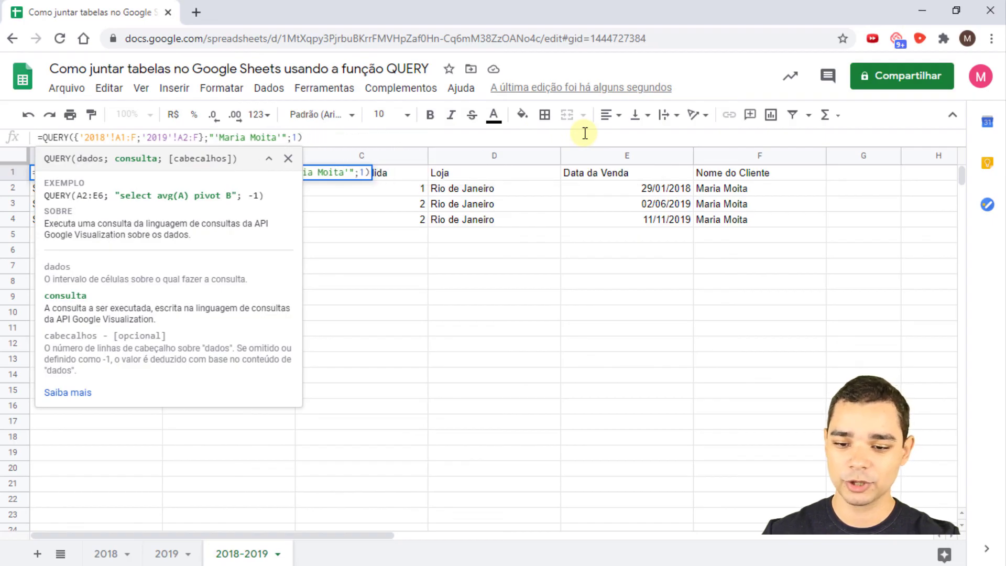
key(Delete)
key(Delete)
key(Delete)
key(Delete)
key(Delete)
key(Delete)
key(Delete)
key(Delete)
key(Delete)
key(Delete)
key(Delete)
key(Delete)
key(Delete)
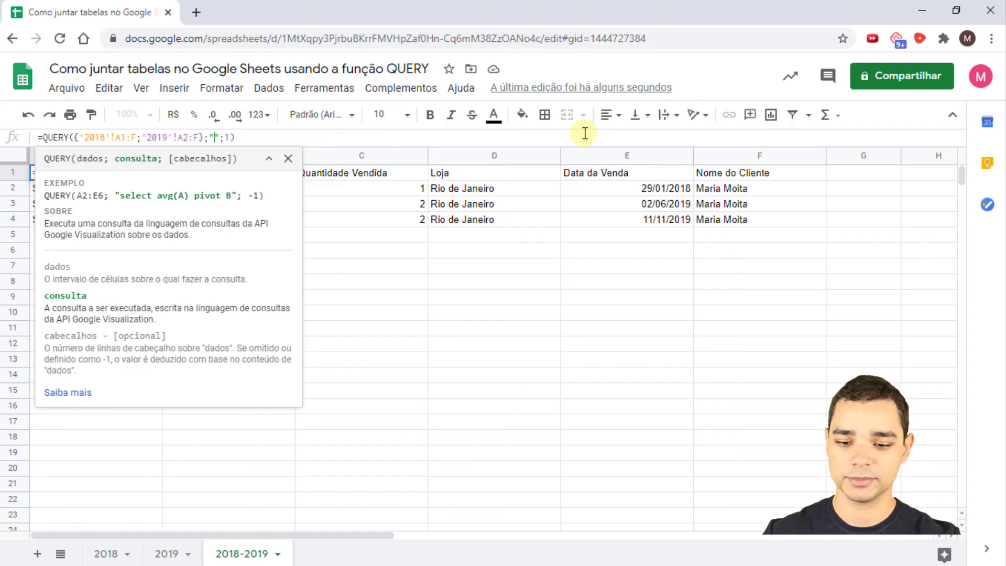
key(Return)
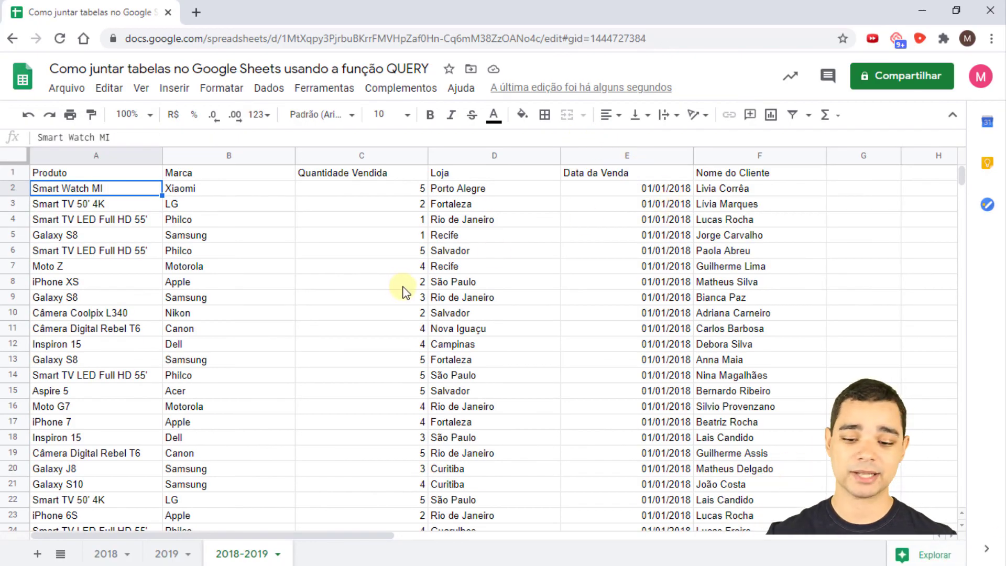
click(106, 555)
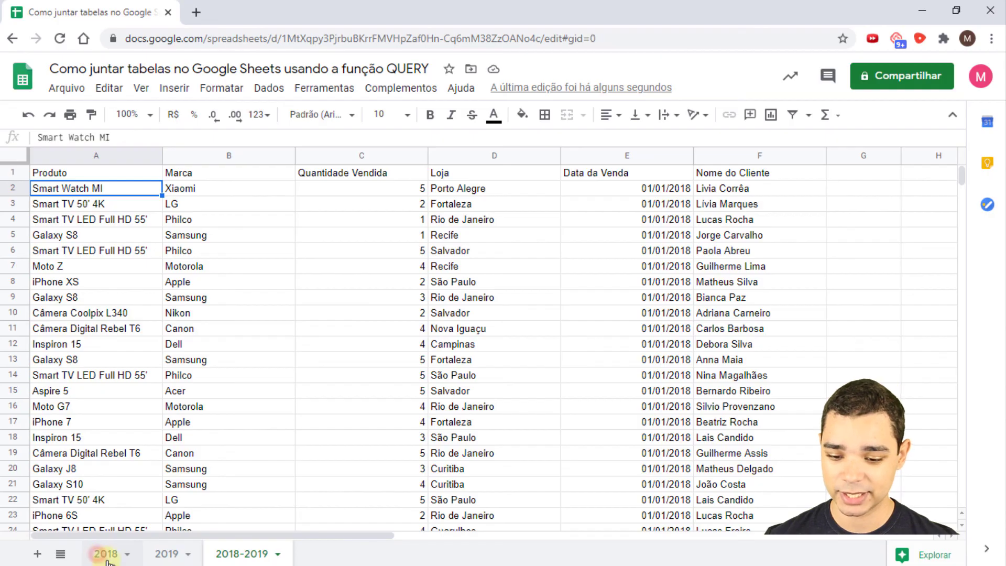
click(167, 558)
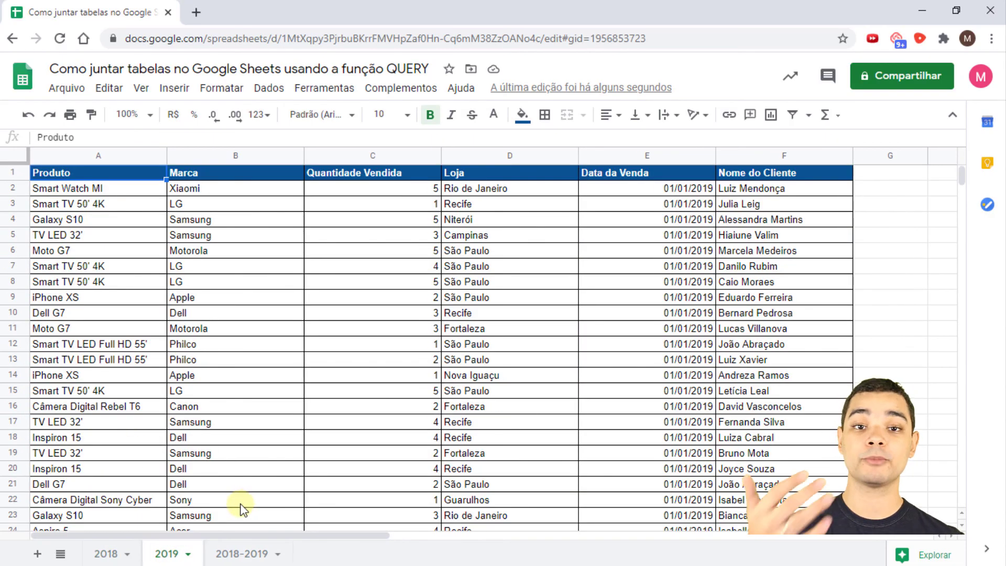
click(239, 554)
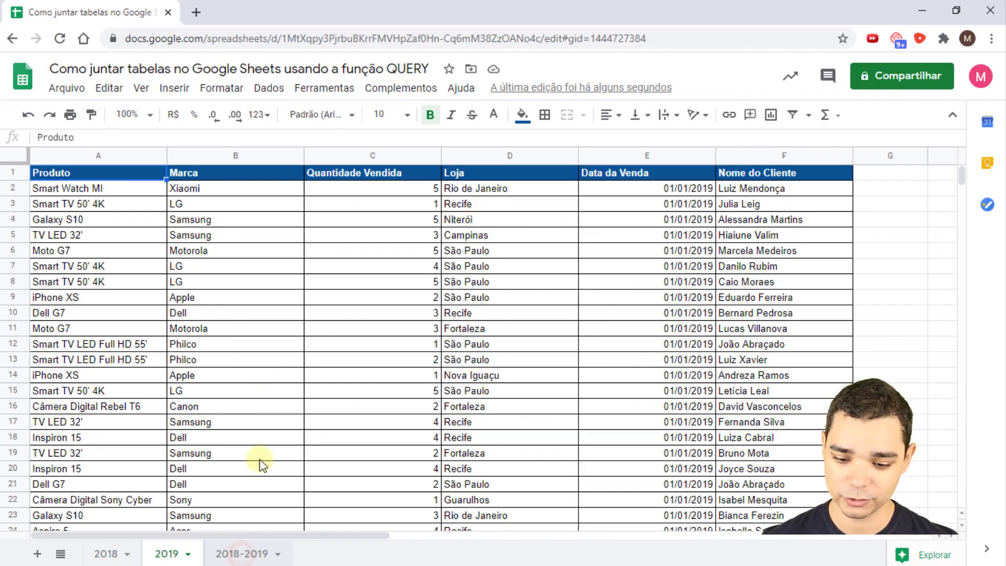